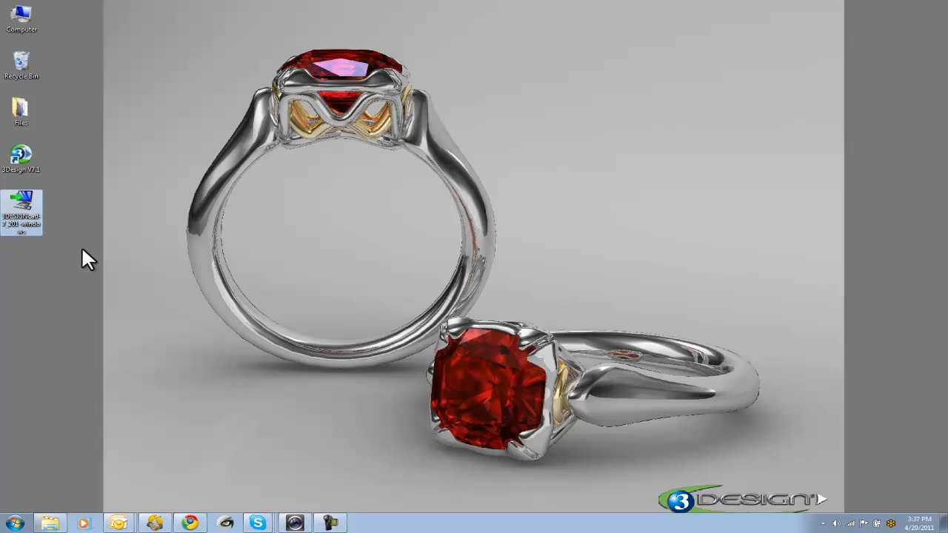
Start the 3DESIGN cad 7.201 setup from the desktop installer and accept the license agreement
{"action": "double_click", "coordinate": [19, 222]}
{"action": "left_click", "coordinate": [527, 271]}
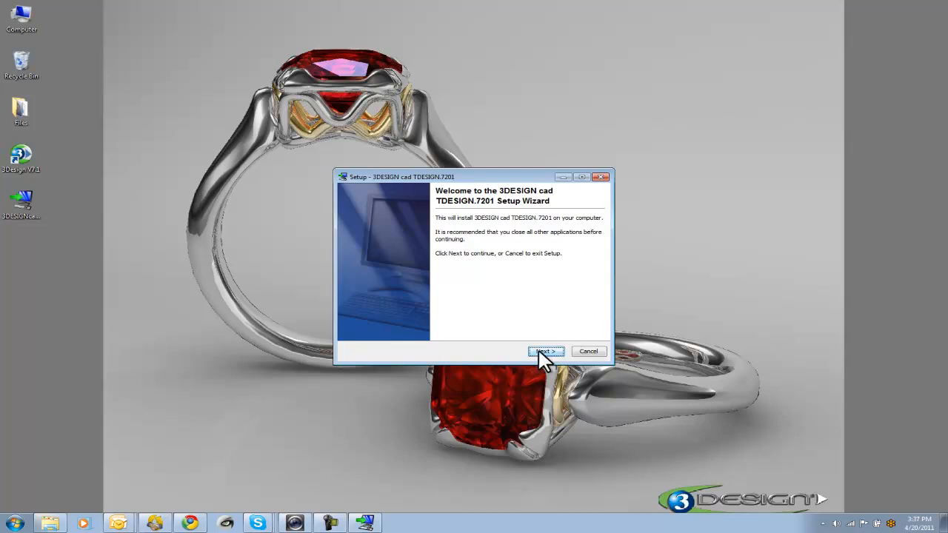
{"action": "left_click", "coordinate": [541, 350]}
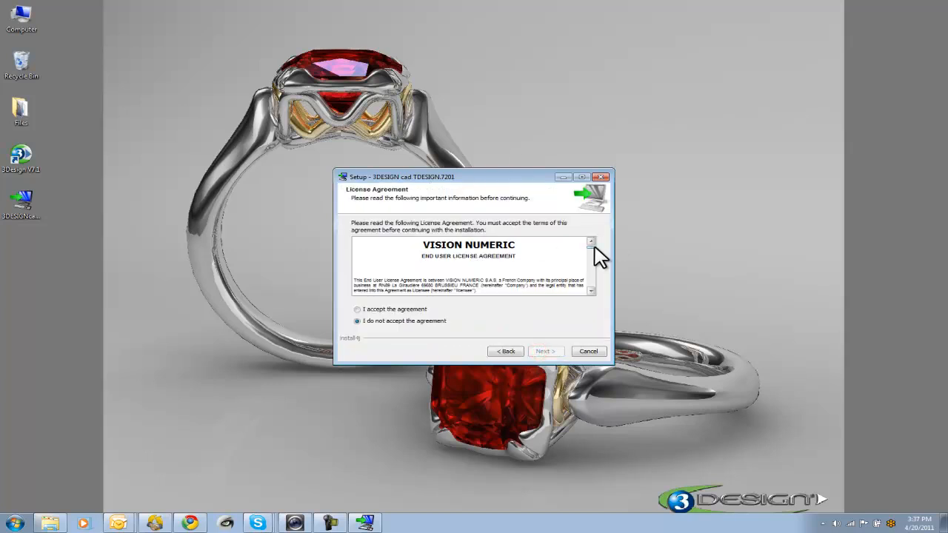
{"action": "left_click_drag", "start_coordinate": [592, 246], "coordinate": [590, 286]}
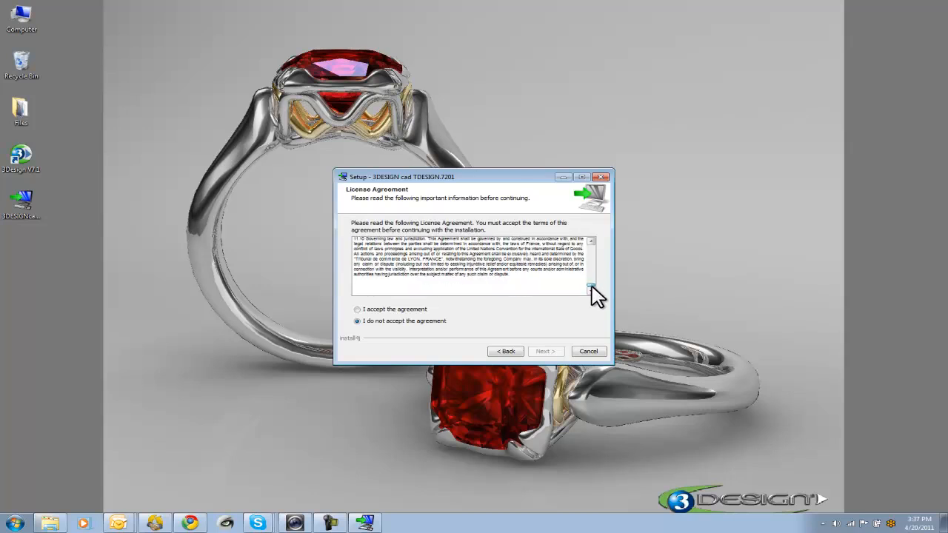
{"action": "left_click", "coordinate": [356, 309]}
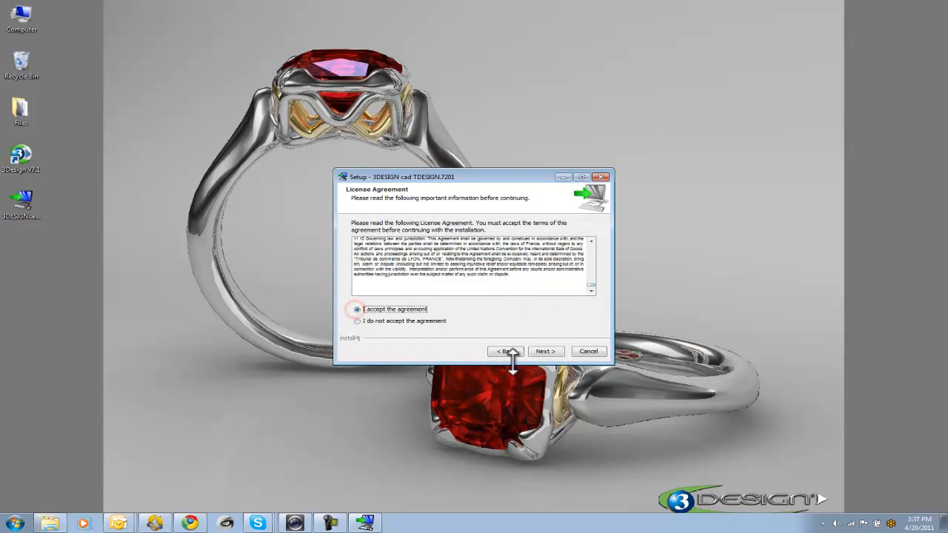
{"action": "left_click", "coordinate": [541, 351]}
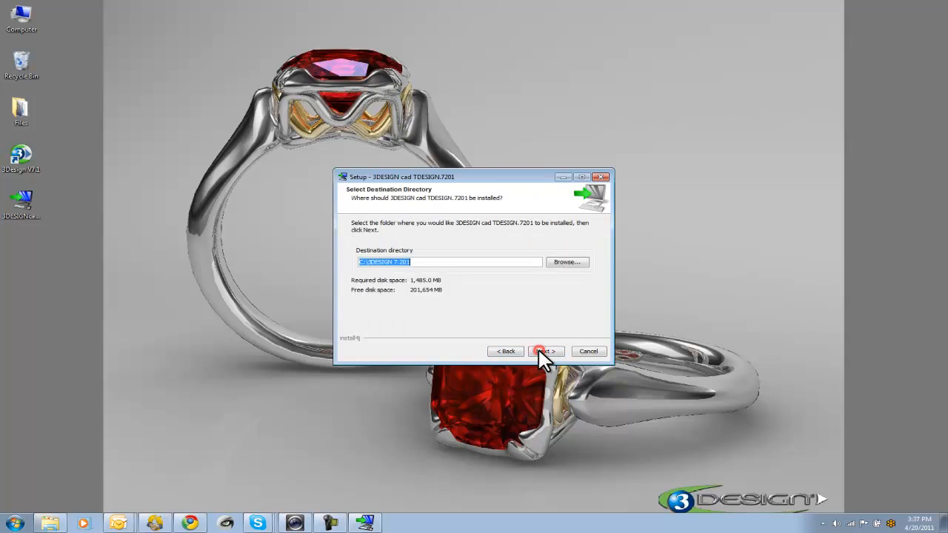
Install to C:\3DESIGN 7.201 with the Start Menu folder 3DESIGN 7.201 and file associations for both .vtf and .vtfpr documents
{"action": "left_click", "coordinate": [446, 261]}
{"action": "left_click", "coordinate": [542, 351]}
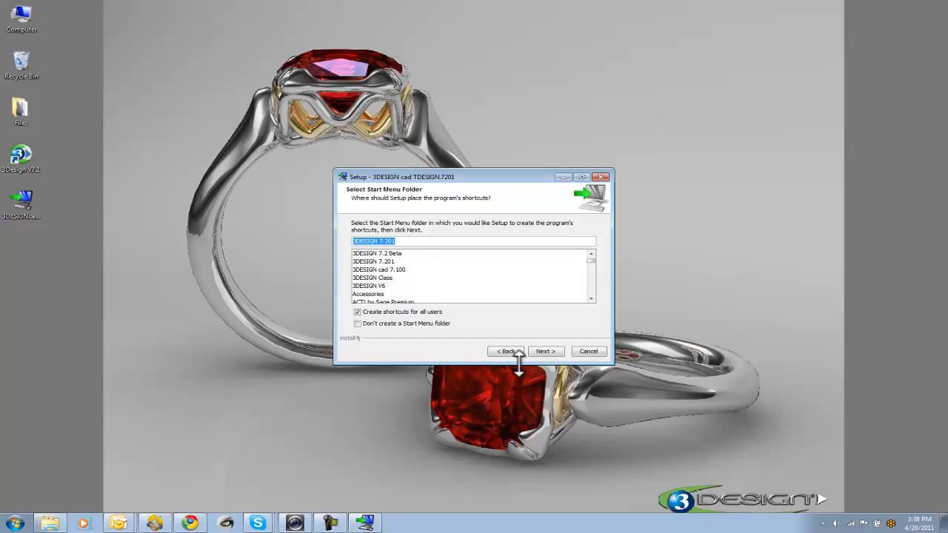
{"action": "left_click", "coordinate": [546, 351]}
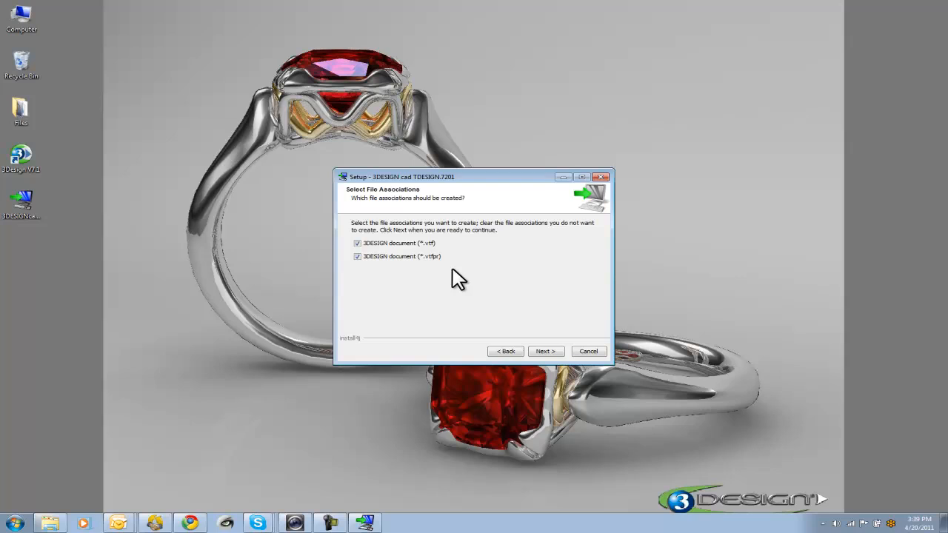
{"action": "left_click", "coordinate": [544, 352]}
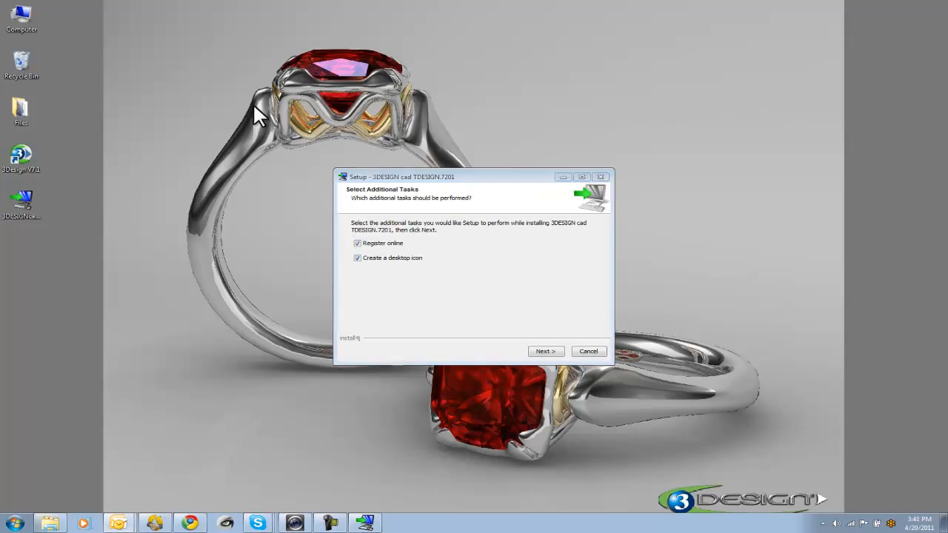
Disable online registration, keep the desktop icon option, and finish the setup wizard
{"action": "left_click", "coordinate": [358, 244]}
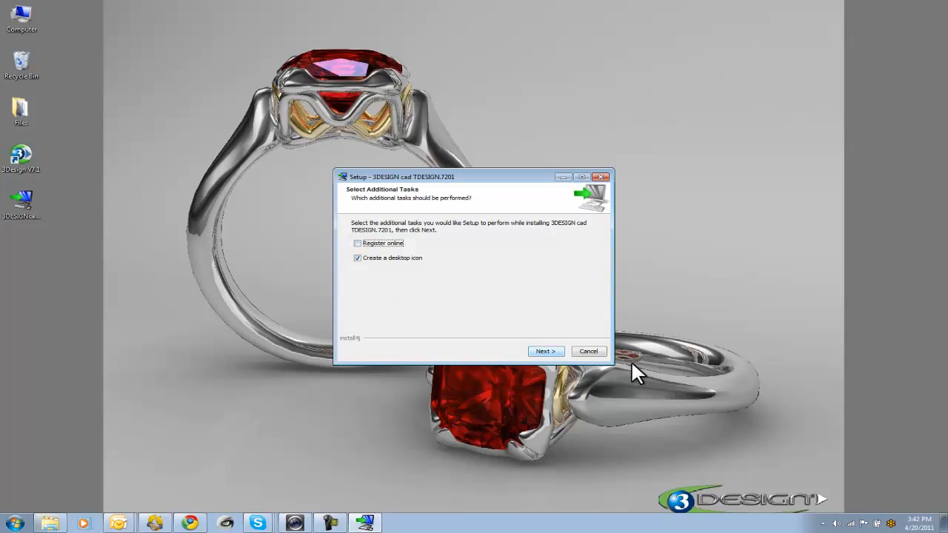
{"action": "left_click", "coordinate": [546, 352]}
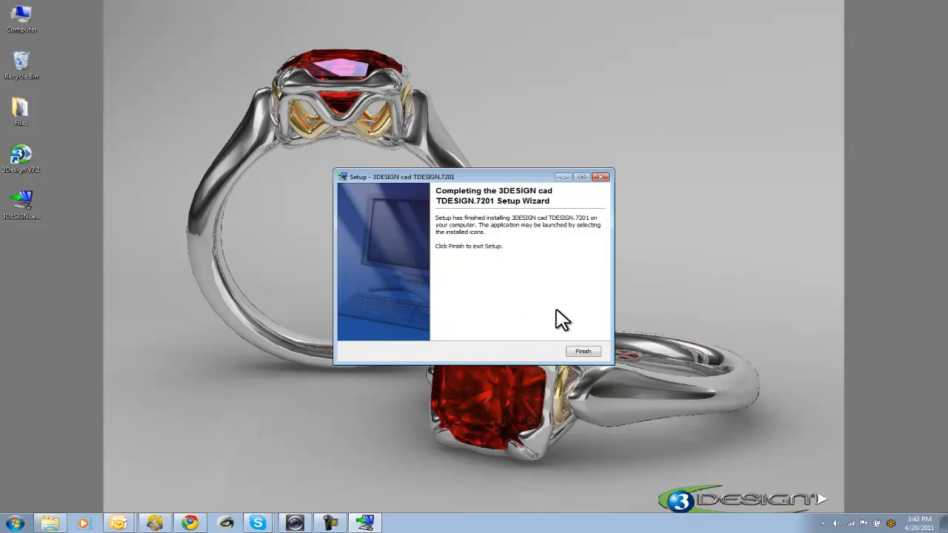
{"action": "left_click", "coordinate": [583, 352]}
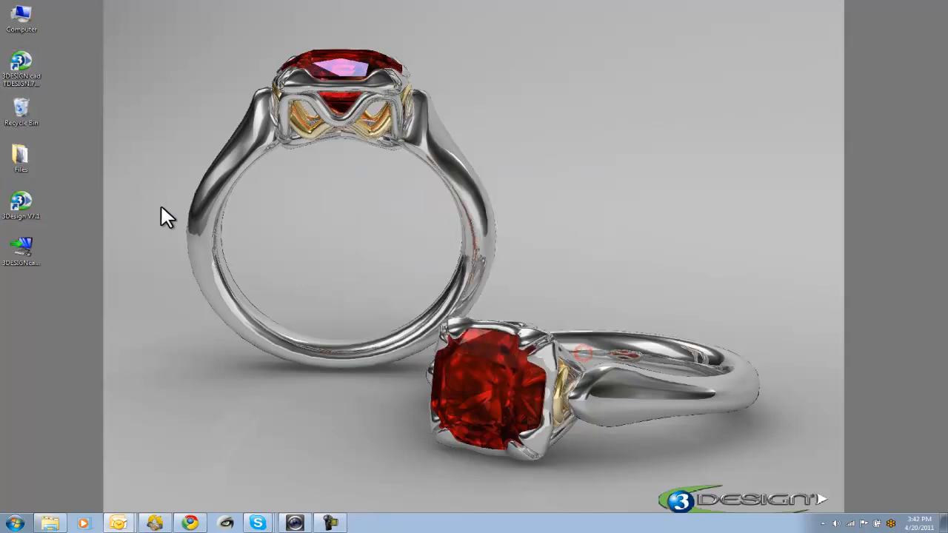
Rename the new 3DESIGN cad desktop shortcut to "3DESIGN 7.201"
{"action": "right_click", "coordinate": [30, 77]}
{"action": "left_click", "coordinate": [59, 307]}
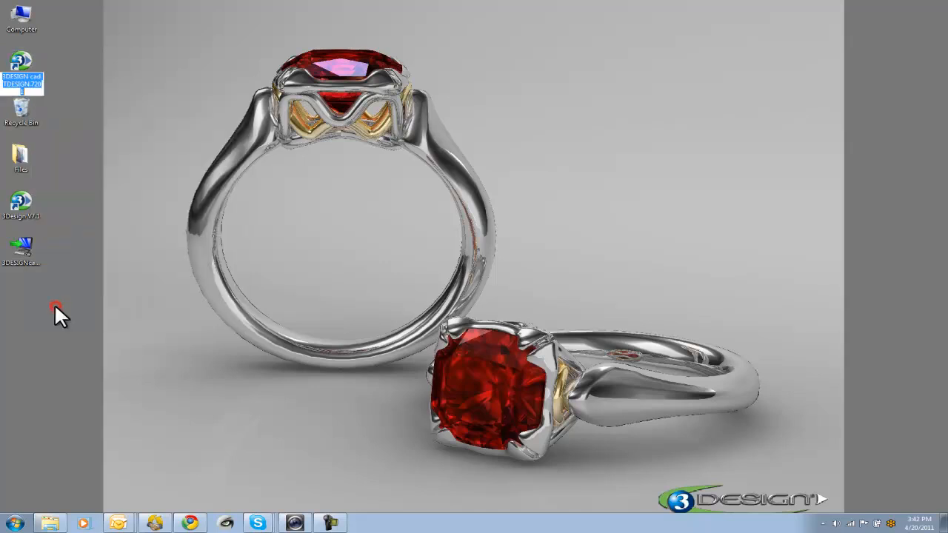
{"action": "type", "text": "3DESIGN 7.201"}
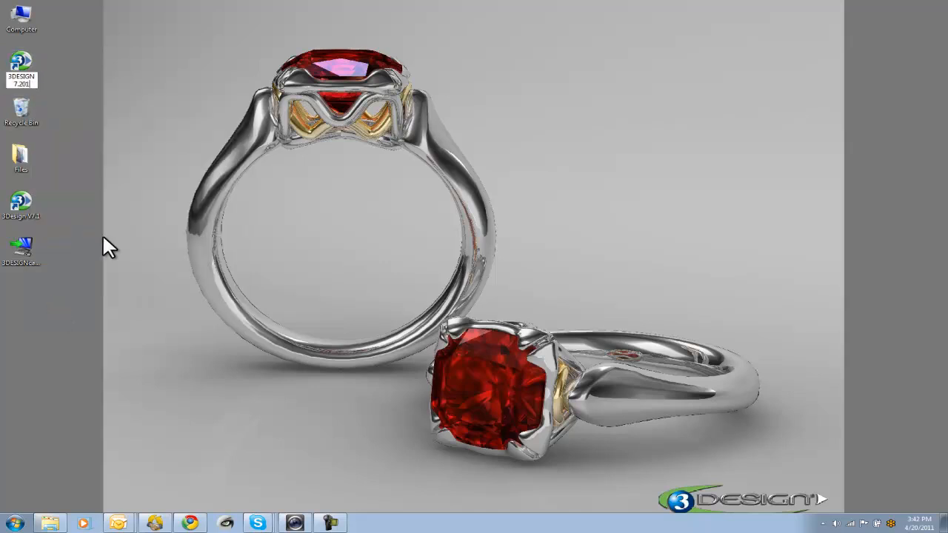
{"action": "key", "text": "Return"}
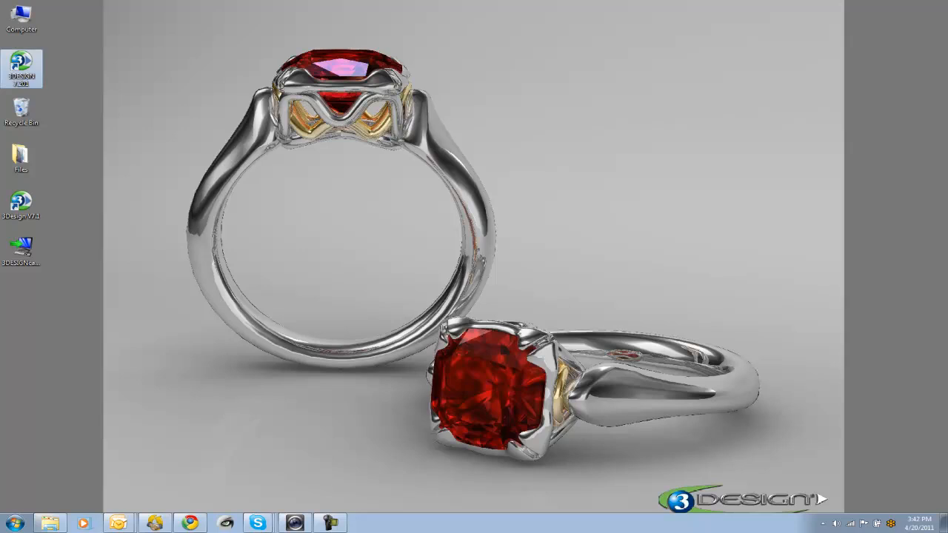
Launch 3DESIGN 7.201 from its desktop shortcut and make Root the active element in the tree
{"action": "left_click", "coordinate": [17, 524]}
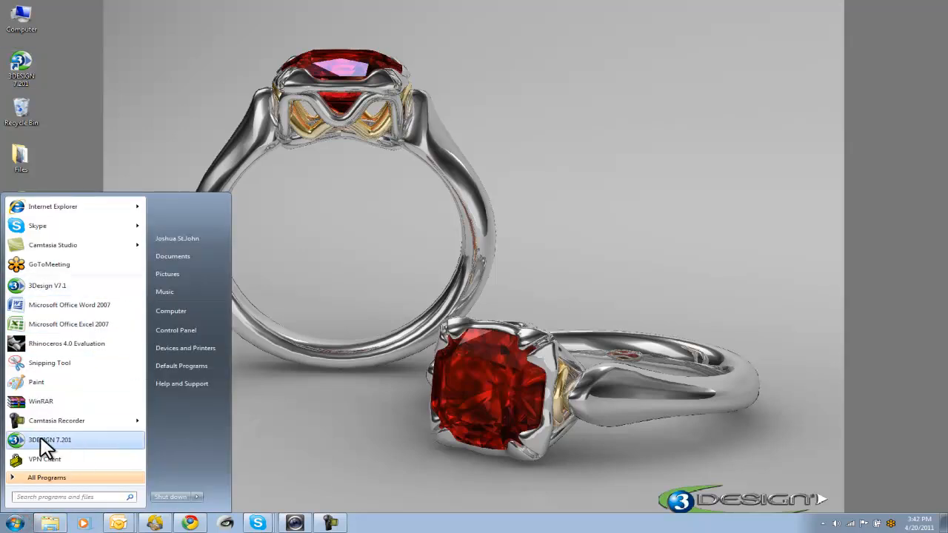
{"action": "left_click", "coordinate": [310, 400]}
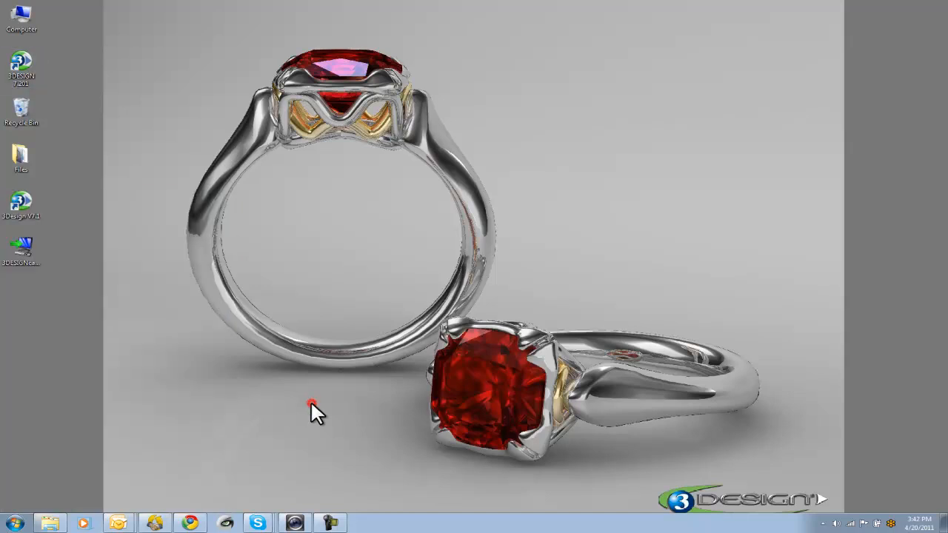
{"action": "double_click", "coordinate": [28, 78]}
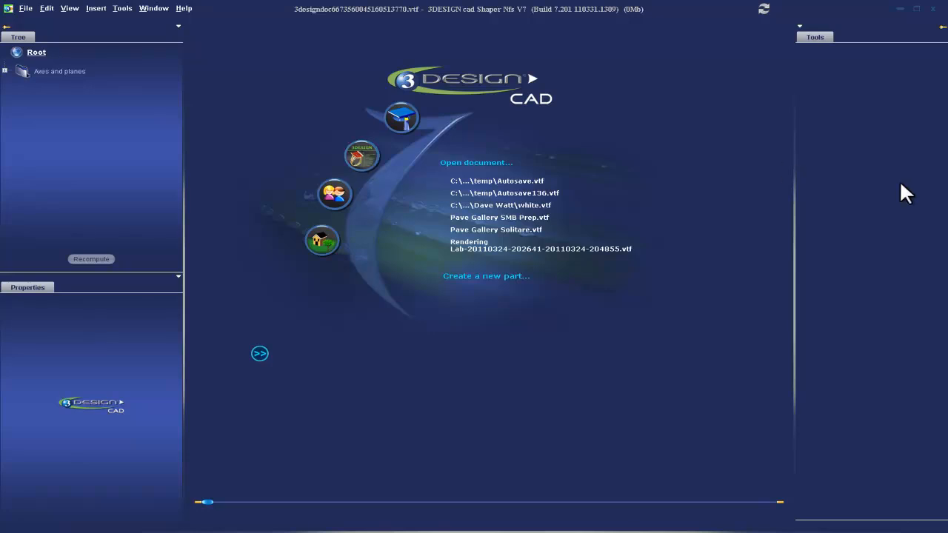
{"action": "left_click_drag", "start_coordinate": [792, 245], "coordinate": [766, 246]}
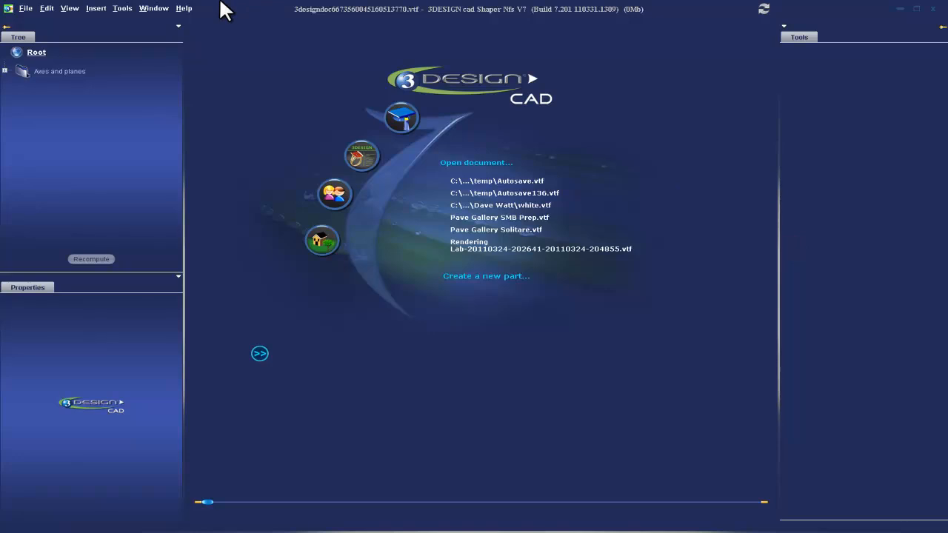
{"action": "left_click", "coordinate": [30, 53]}
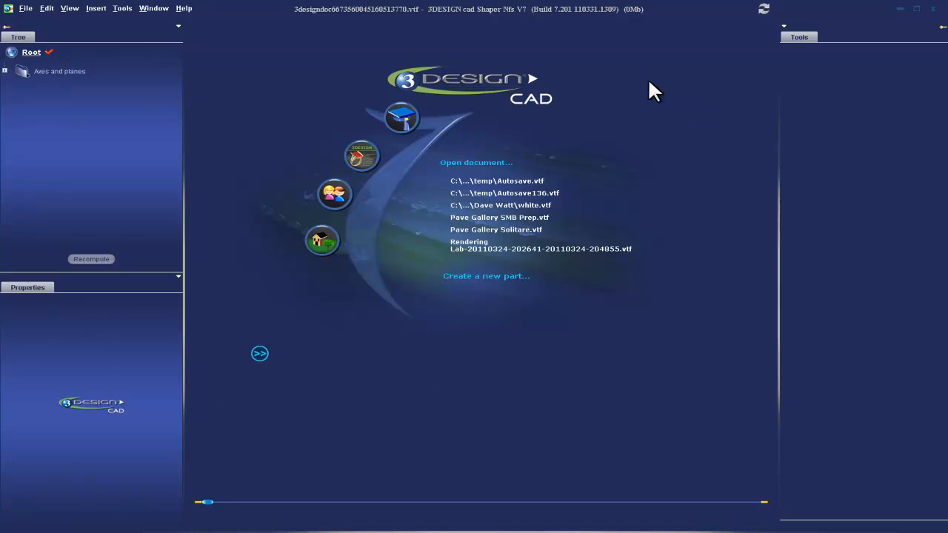
Browse the Desktop location for documents to open, without opening any file
{"action": "left_click", "coordinate": [494, 164]}
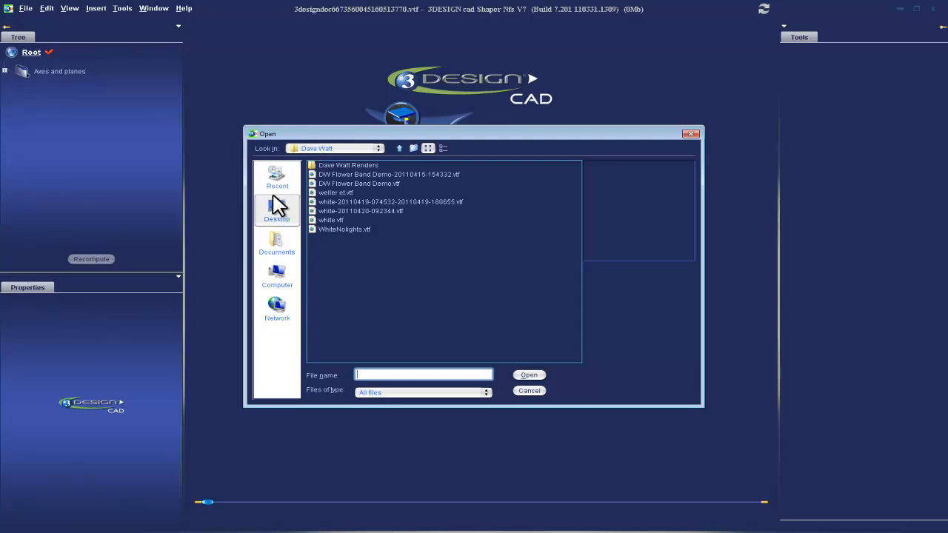
{"action": "left_click", "coordinate": [274, 214]}
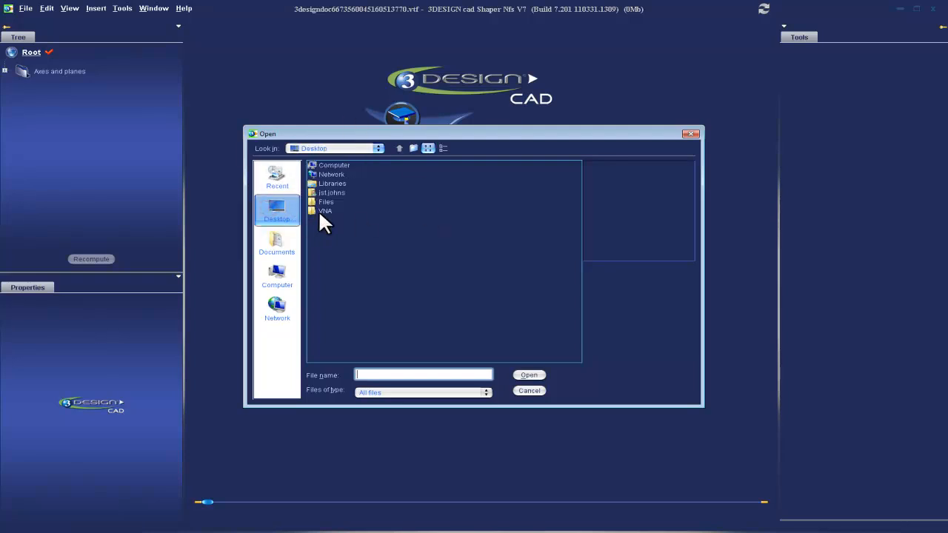
{"action": "left_click", "coordinate": [529, 390]}
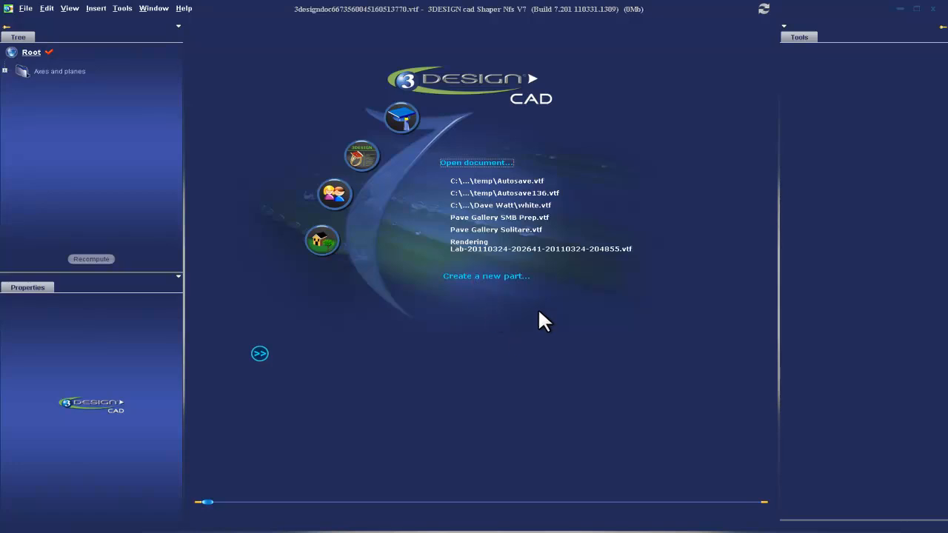
{"action": "left_click", "coordinate": [259, 357]}
{"action": "left_click", "coordinate": [258, 356]}
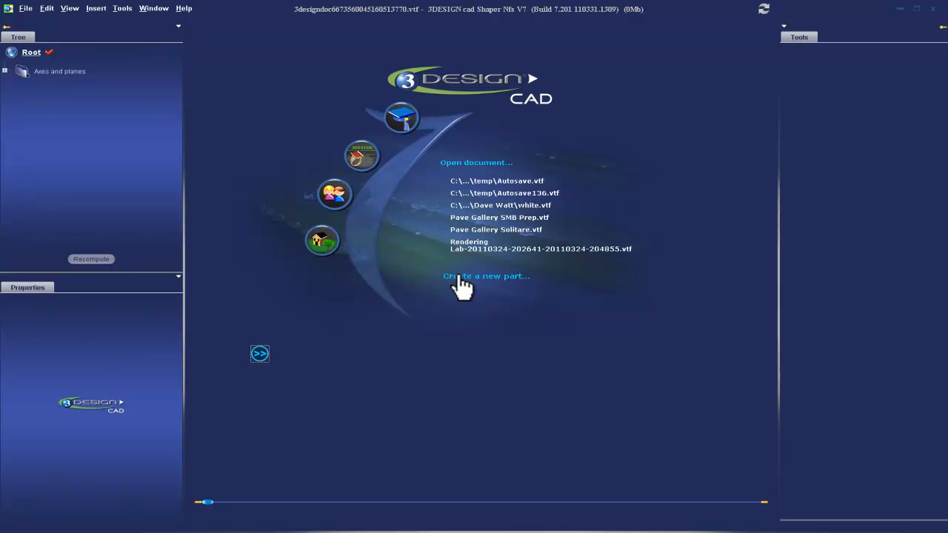
Create a new part from the start page
{"action": "left_click", "coordinate": [458, 276]}
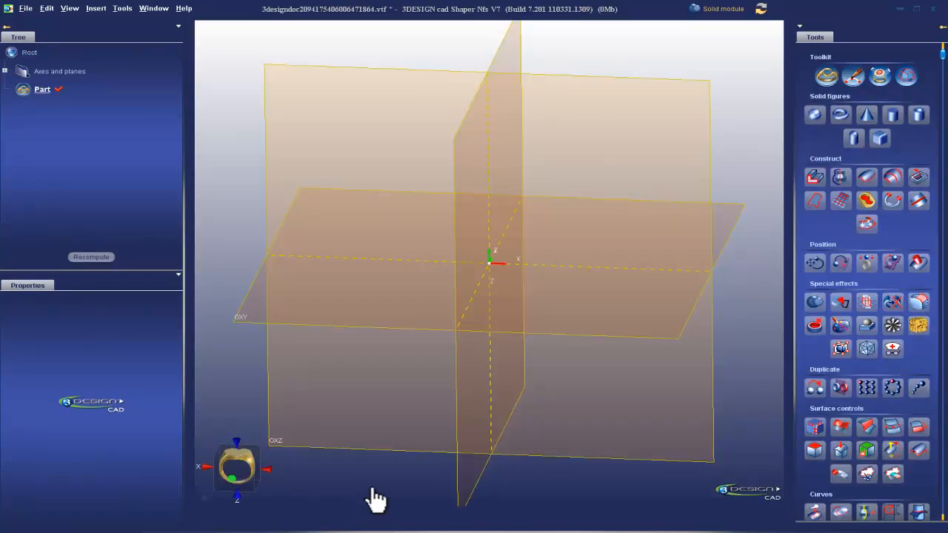
{"action": "right_click_drag", "start_coordinate": [675, 387], "coordinate": [599, 365]}
{"action": "scroll", "coordinate": [598, 362], "scroll_direction": "down", "scroll_amount": 2}
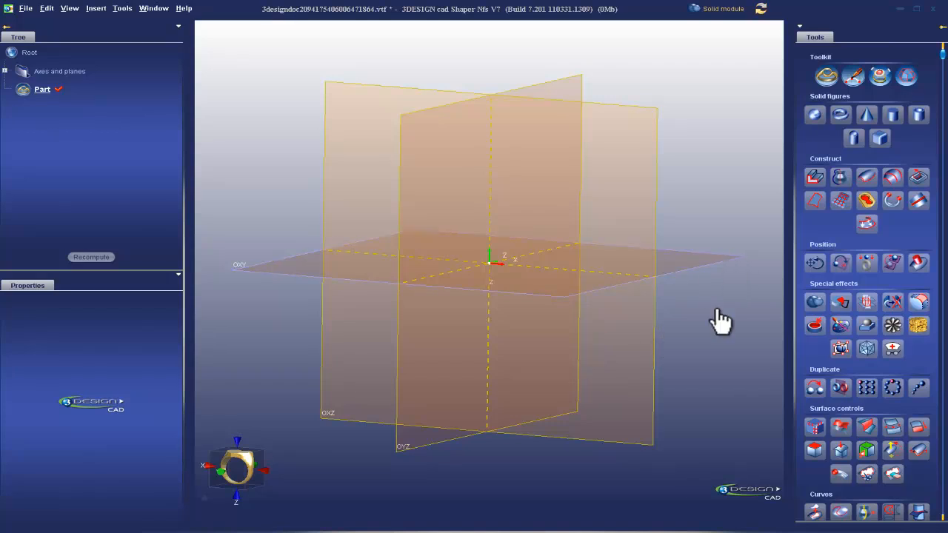
{"action": "right_click_drag", "start_coordinate": [712, 375], "coordinate": [710, 363]}
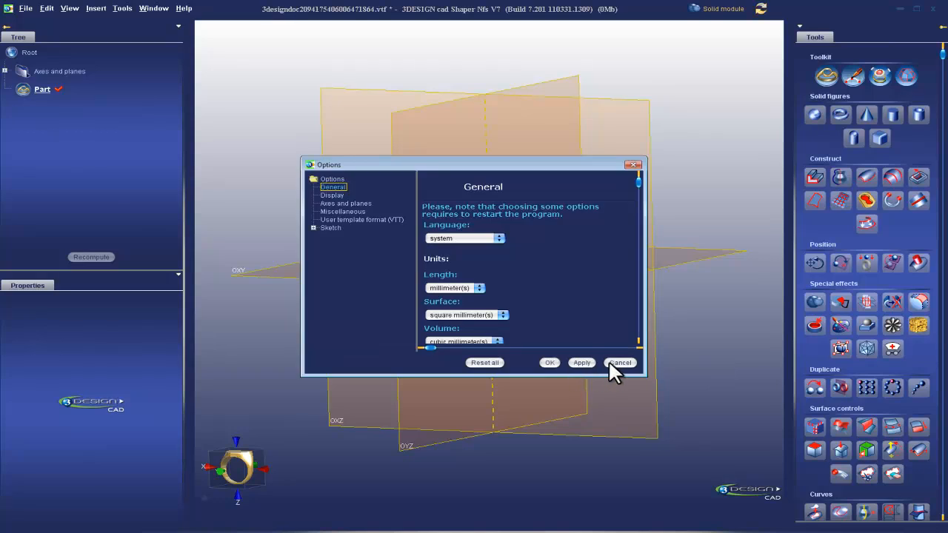
{"action": "left_click", "coordinate": [624, 362]}
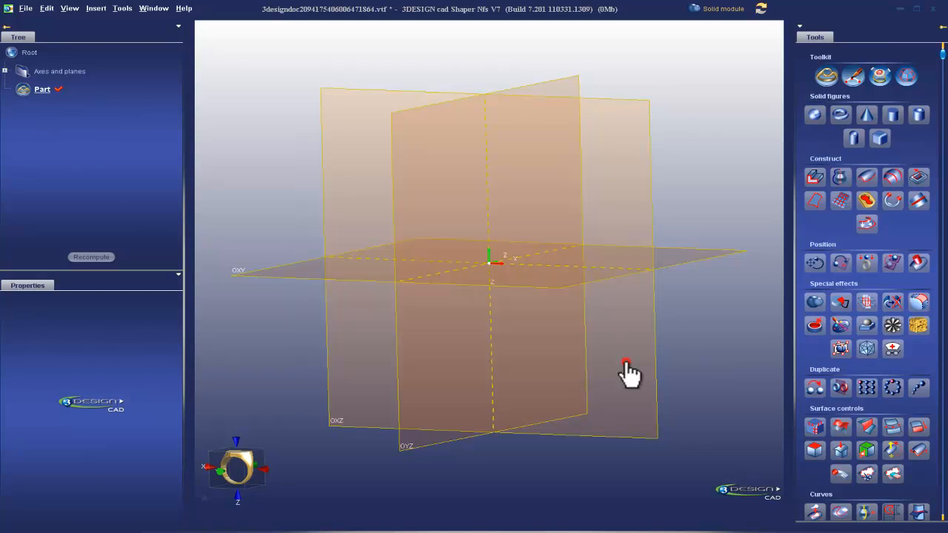
Review the Axes and planes options, including the grid parameters, and apply them
{"action": "left_click", "coordinate": [120, 9]}
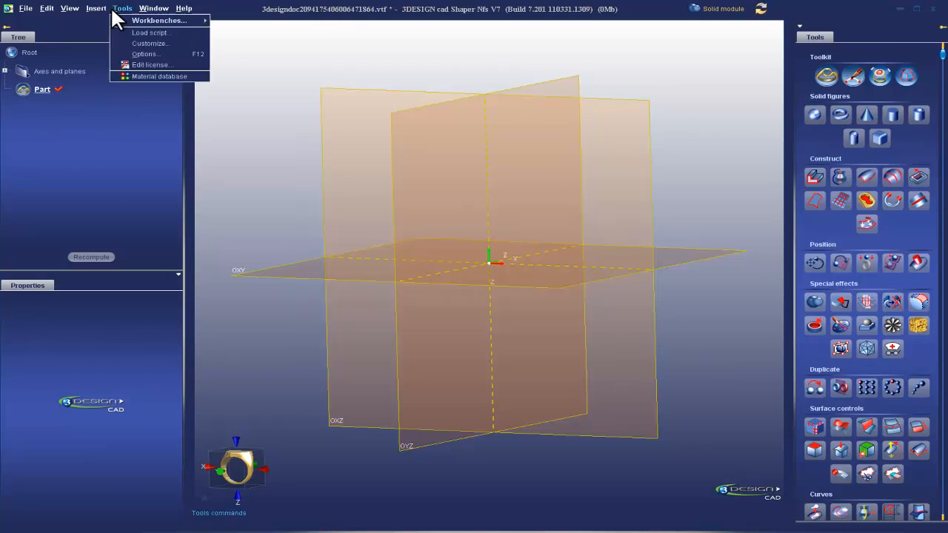
{"action": "left_click", "coordinate": [176, 54]}
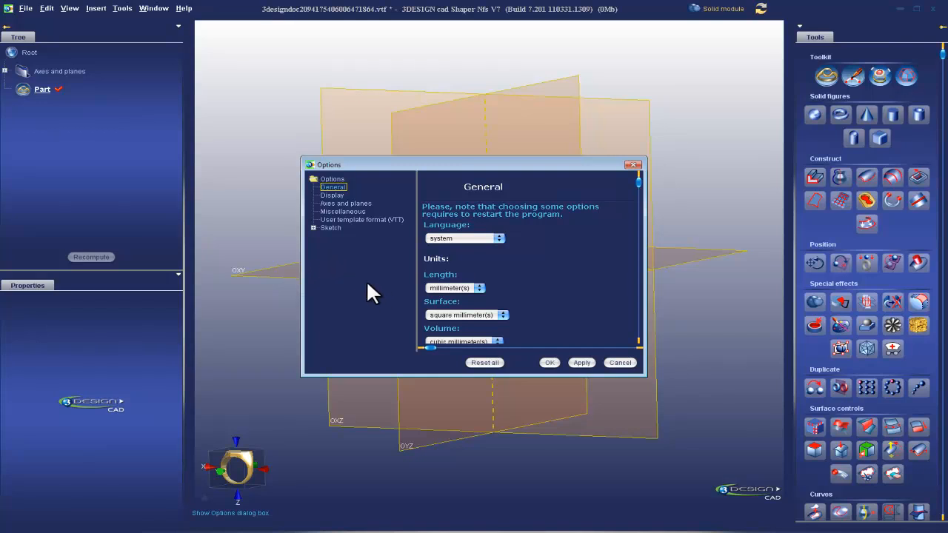
{"action": "left_click", "coordinate": [346, 204]}
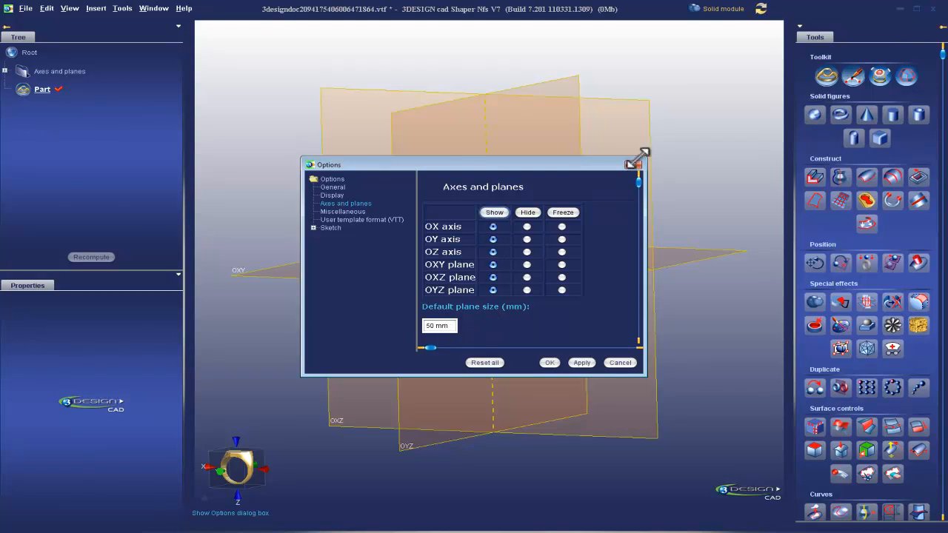
{"action": "left_click_drag", "start_coordinate": [637, 180], "coordinate": [637, 333]}
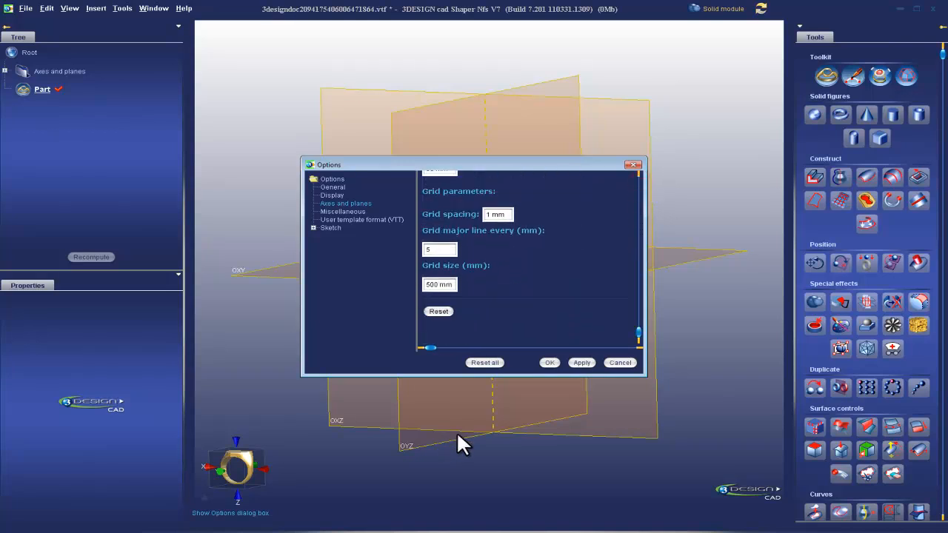
{"action": "left_click", "coordinate": [580, 362]}
{"action": "left_click", "coordinate": [547, 362]}
Close 3DESIGN without saving the modified document and relaunch it from the desktop shortcut
{"action": "left_click", "coordinate": [932, 9]}
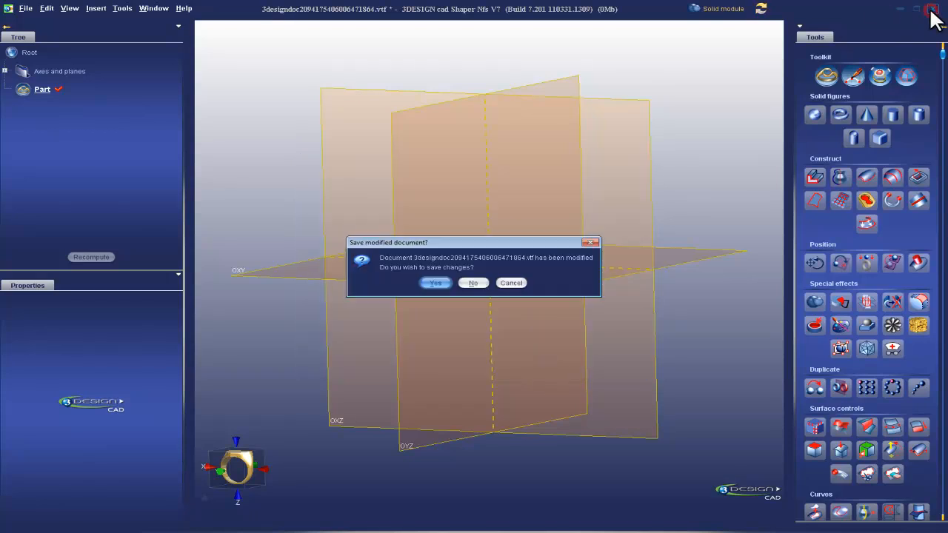
{"action": "left_click", "coordinate": [478, 284]}
{"action": "double_click", "coordinate": [18, 70]}
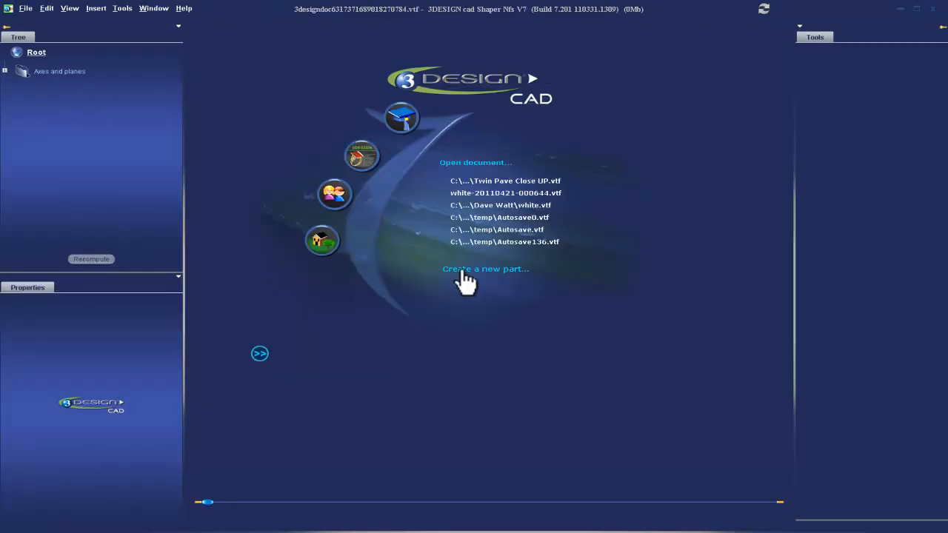
Create a new part in the restarted program and view its reference planes at an angle
{"action": "left_click", "coordinate": [461, 271]}
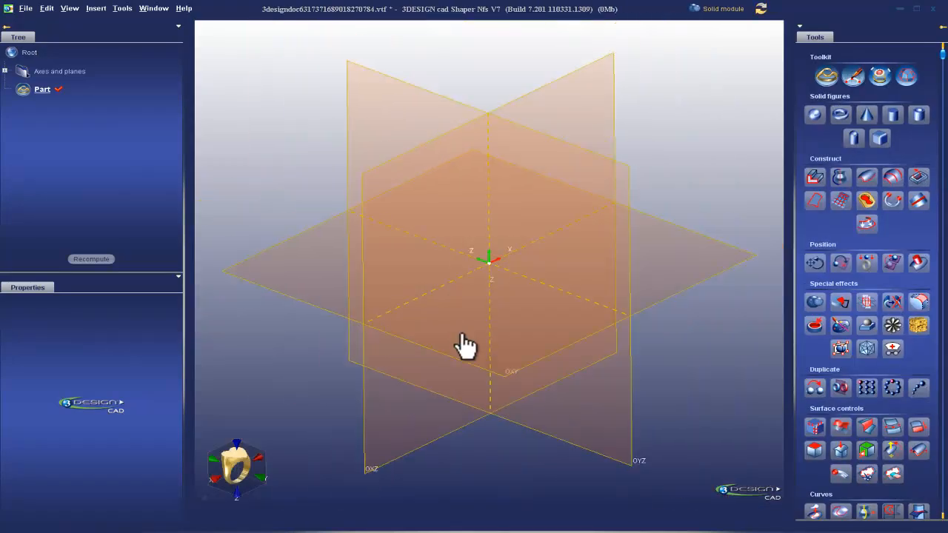
{"action": "scroll", "coordinate": [463, 337], "scroll_direction": "down", "scroll_amount": 1}
{"action": "right_click_drag", "start_coordinate": [541, 393], "coordinate": [495, 353]}
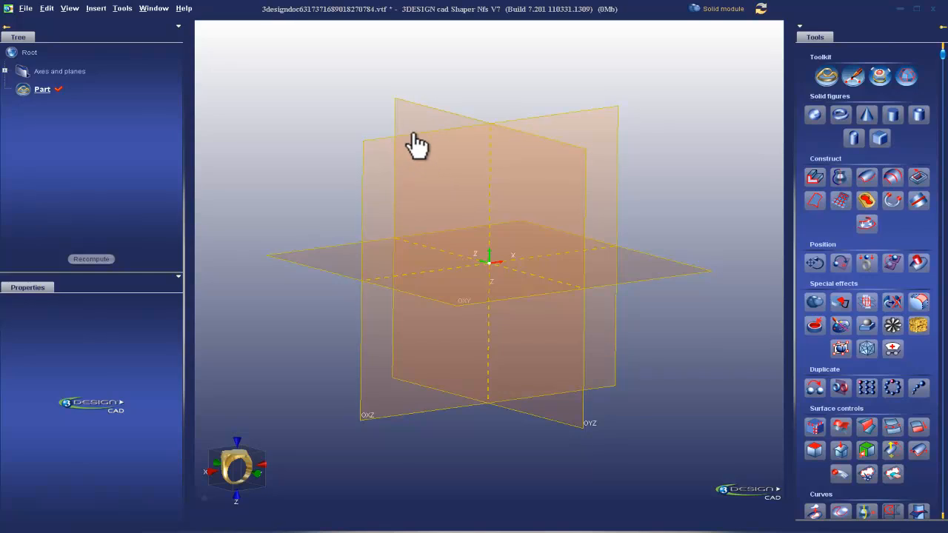
Select several reference planes and axes of the new part one after another
{"action": "left_click", "coordinate": [438, 123]}
{"action": "left_click", "coordinate": [296, 265]}
{"action": "left_click", "coordinate": [493, 170]}
{"action": "left_click", "coordinate": [456, 255]}
{"action": "left_click", "coordinate": [448, 271]}
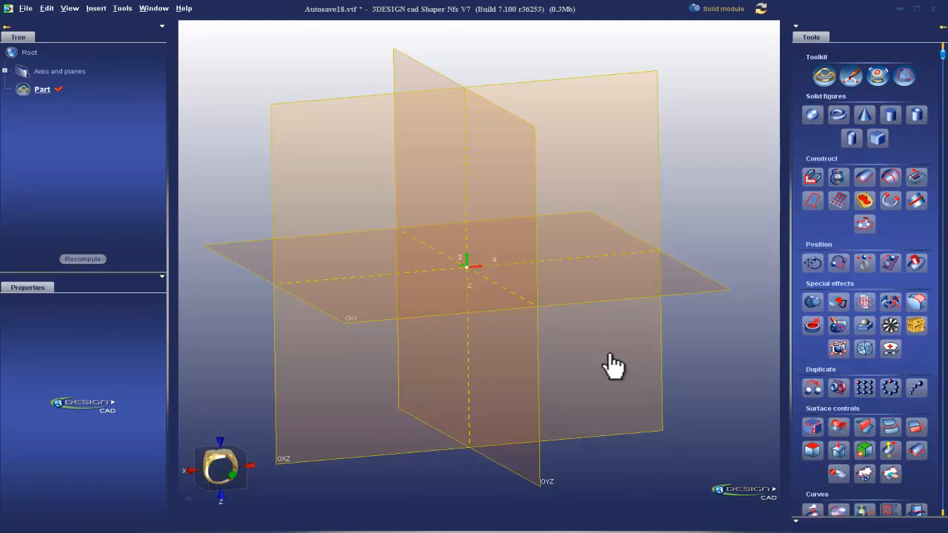
Select the OXY plane and rotate, tilt and zoom the view around the reference planes
{"action": "left_click", "coordinate": [703, 291]}
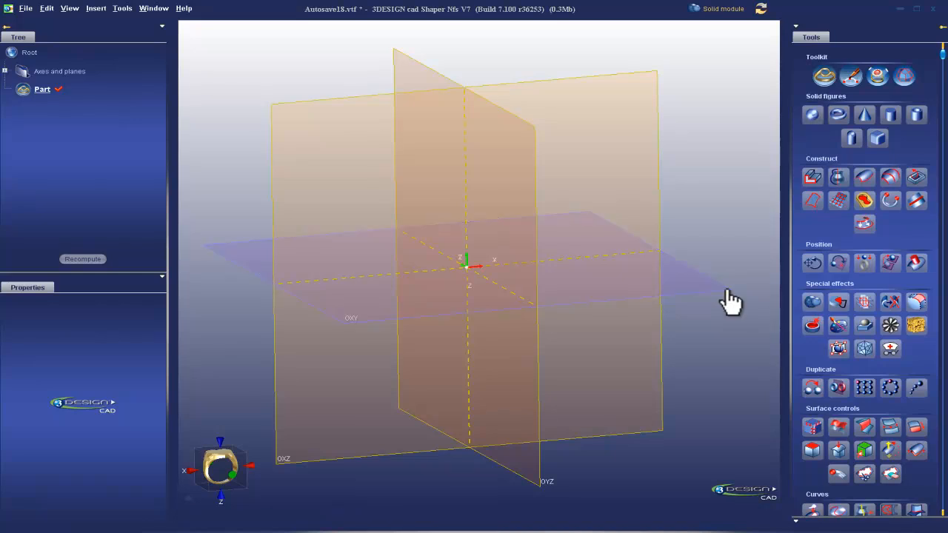
{"action": "right_click_drag", "start_coordinate": [730, 247], "coordinate": [359, 277]}
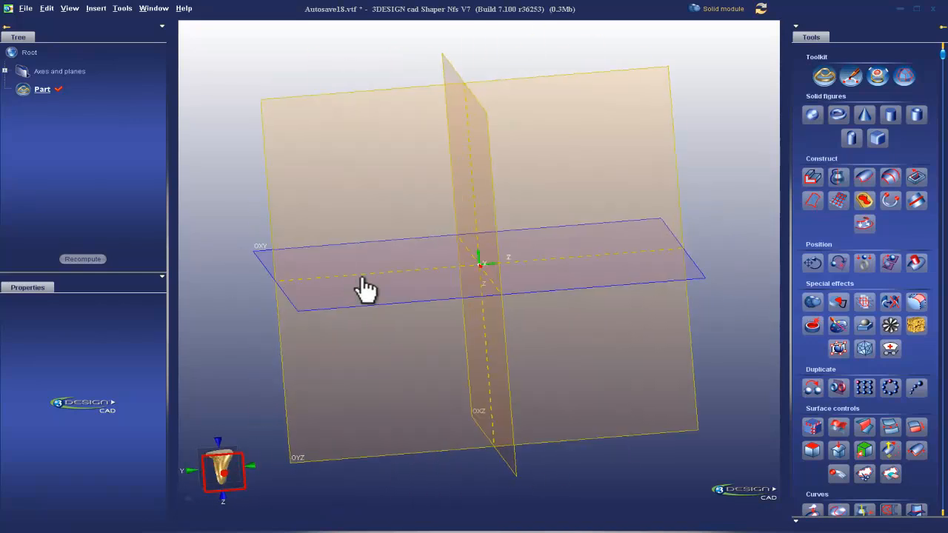
{"action": "right_click_drag", "start_coordinate": [376, 315], "coordinate": [459, 321], "text": "ctrl"}
{"action": "scroll", "coordinate": [685, 358], "scroll_direction": "down", "scroll_amount": 1}
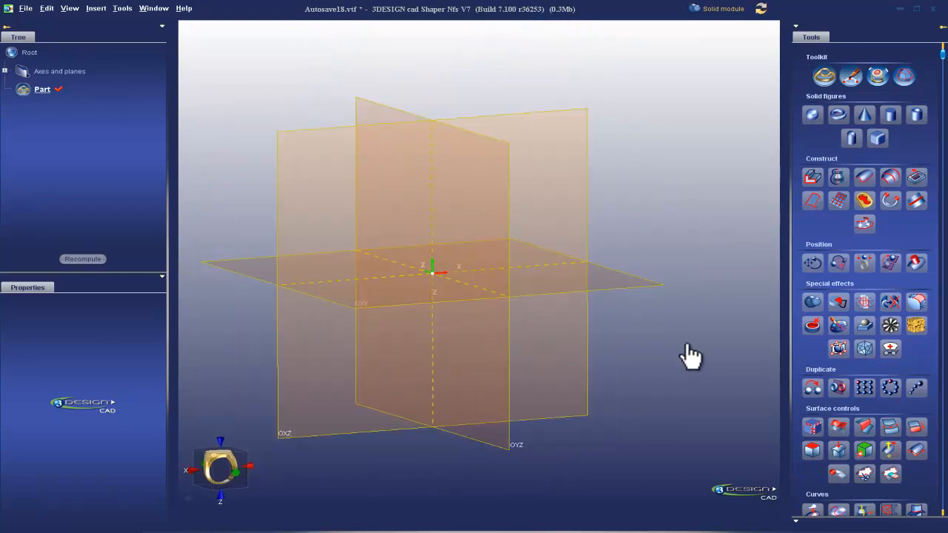
{"action": "right_click_drag", "start_coordinate": [674, 328], "coordinate": [654, 342]}
{"action": "right_click_drag", "start_coordinate": [661, 265], "coordinate": [644, 239]}
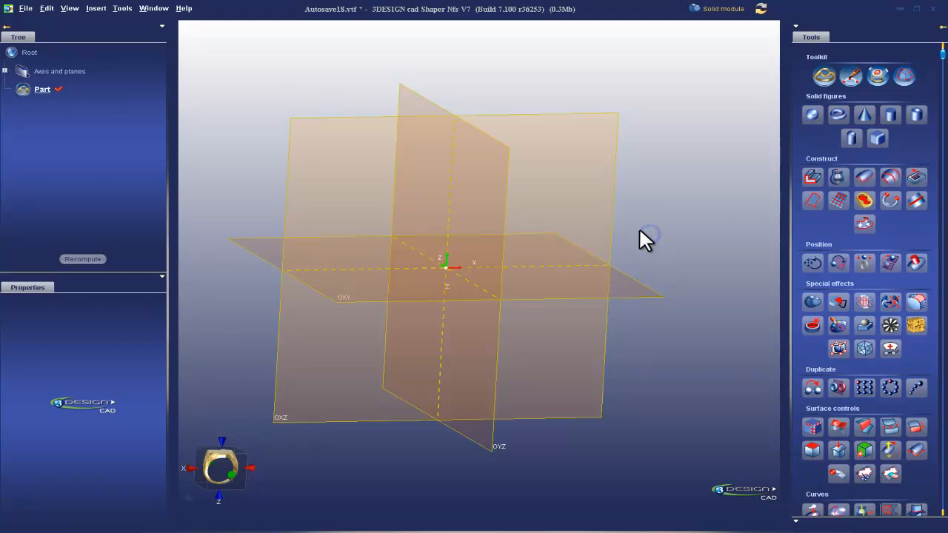
Review the zoom, standard view and turn commands offered for the 3D view without applying any
{"action": "left_click", "coordinate": [262, 85]}
{"action": "right_click", "coordinate": [669, 67]}
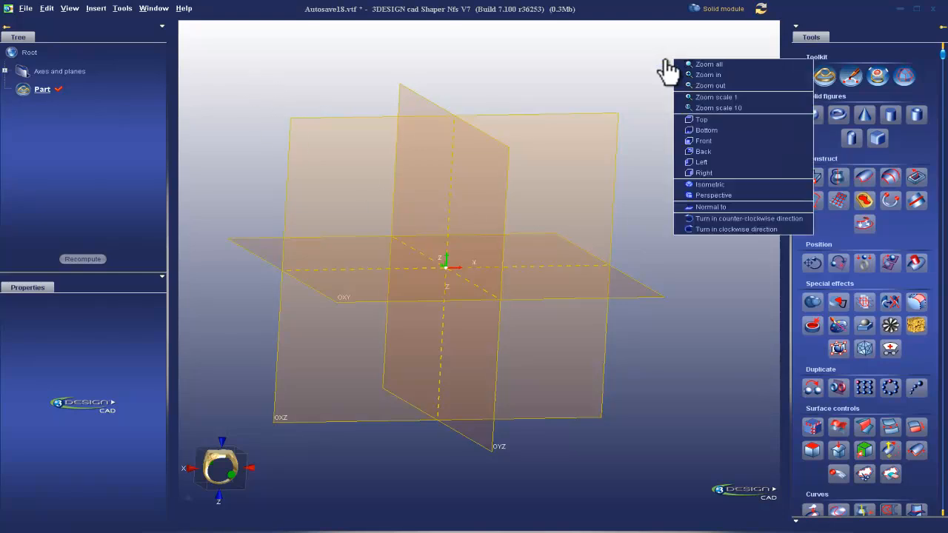
{"action": "left_click", "coordinate": [655, 299]}
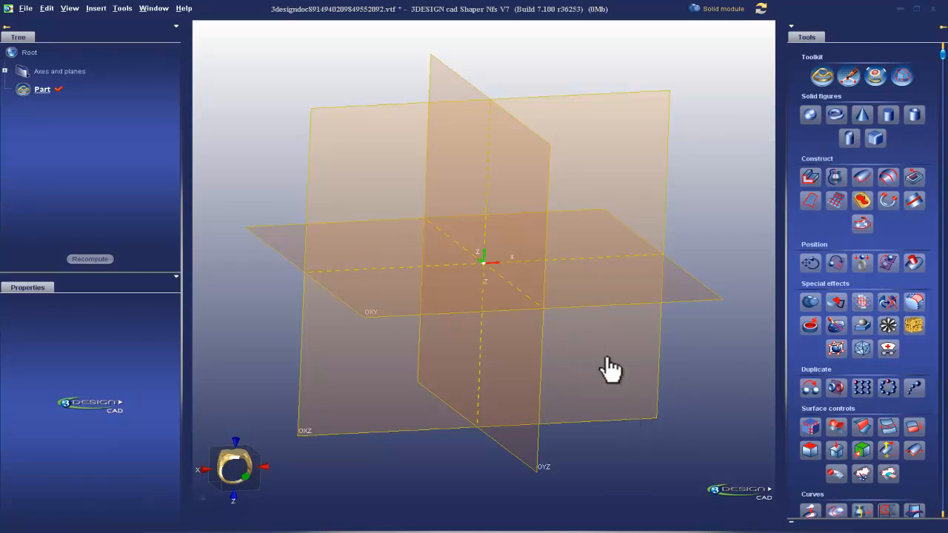
Select the OYZ plane and rotate the view to see it at an angle
{"action": "left_click_drag", "start_coordinate": [607, 281], "coordinate": [573, 238]}
{"action": "left_click", "coordinate": [592, 222]}
{"action": "left_click", "coordinate": [547, 213]}
{"action": "right_click_drag", "start_coordinate": [486, 373], "coordinate": [476, 303]}
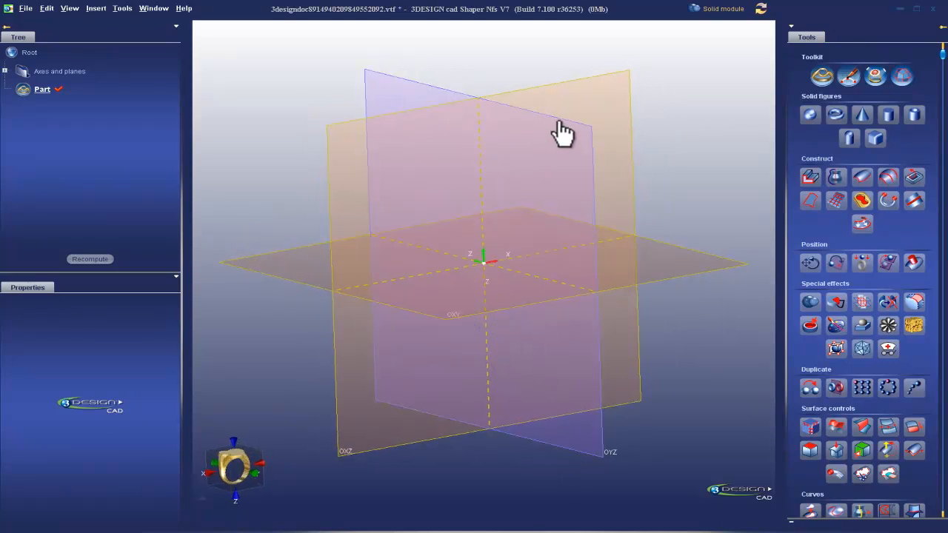
{"action": "right_click_drag", "start_coordinate": [544, 387], "coordinate": [527, 373]}
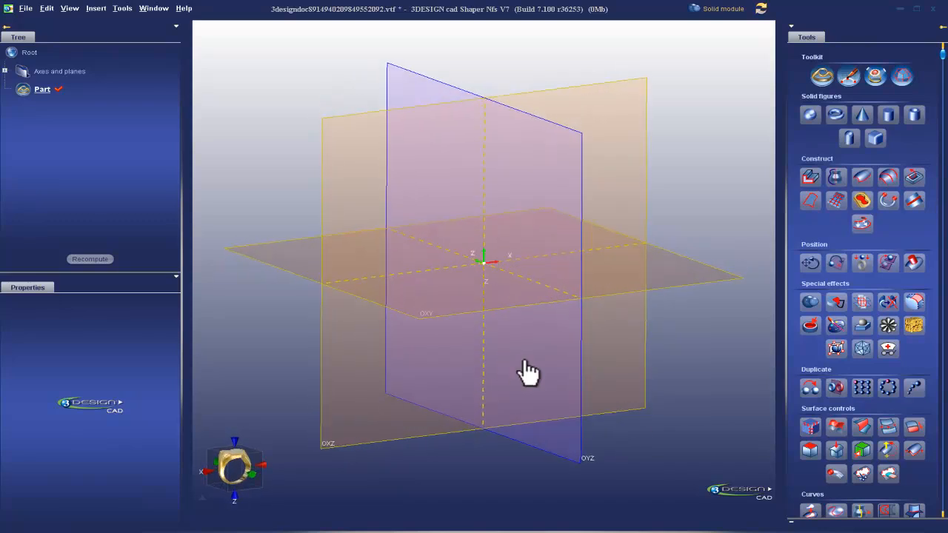
Select the three axes and the OXY, OXZ and OYZ planes together, and clear the selection
{"action": "left_click", "coordinate": [483, 133]}
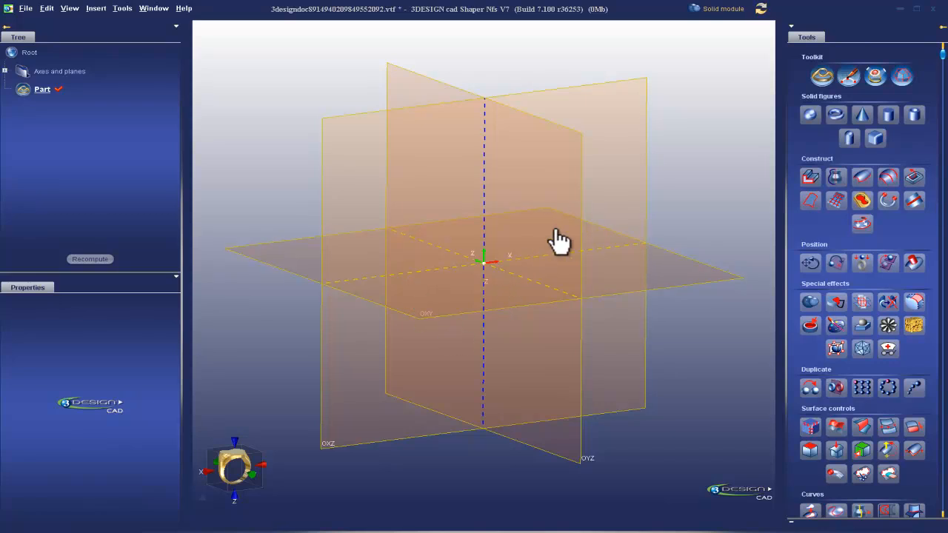
{"action": "left_click", "coordinate": [577, 197]}
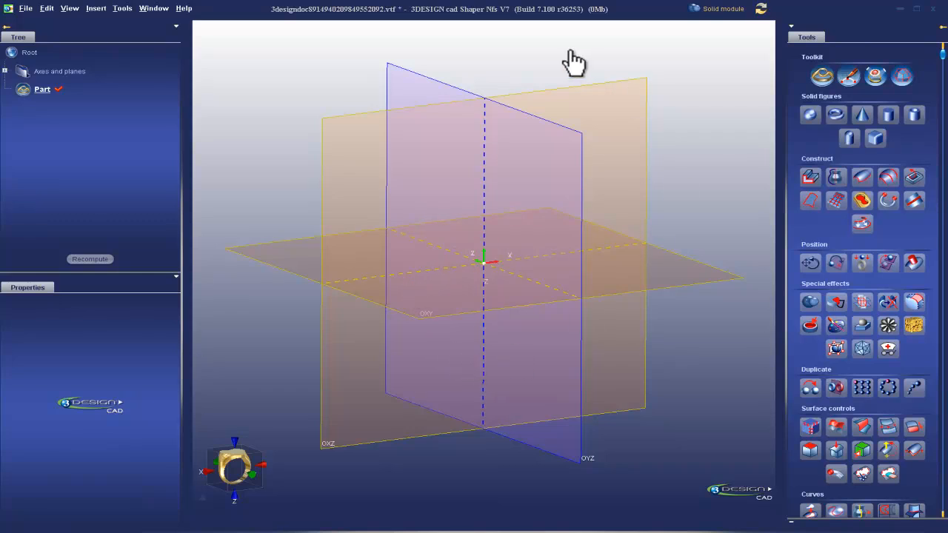
{"action": "left_click", "coordinate": [559, 86]}
{"action": "left_click", "coordinate": [436, 243]}
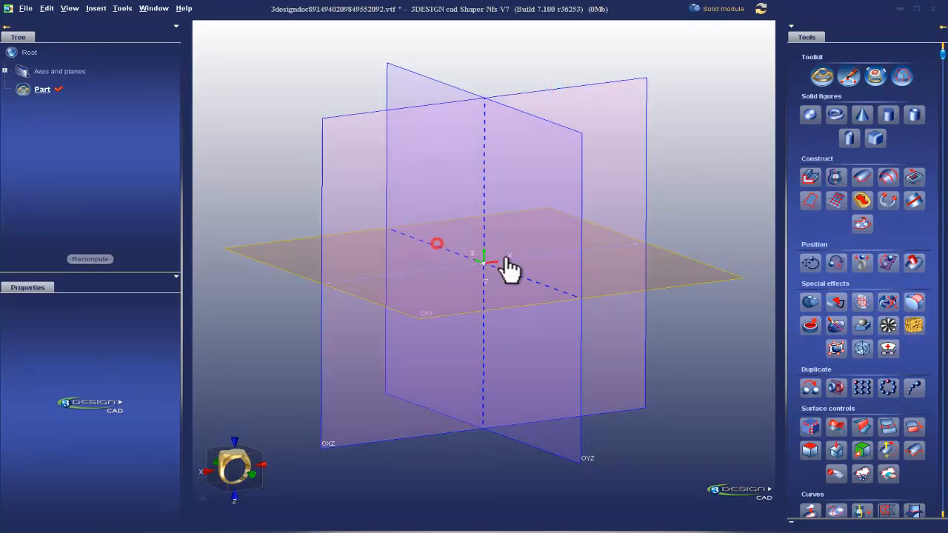
{"action": "left_click", "coordinate": [521, 257]}
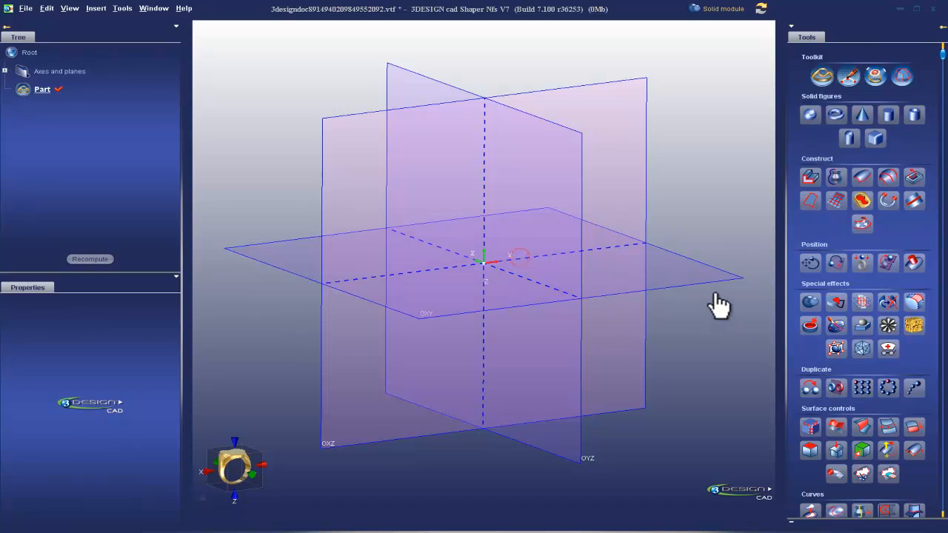
{"action": "left_click", "coordinate": [673, 285]}
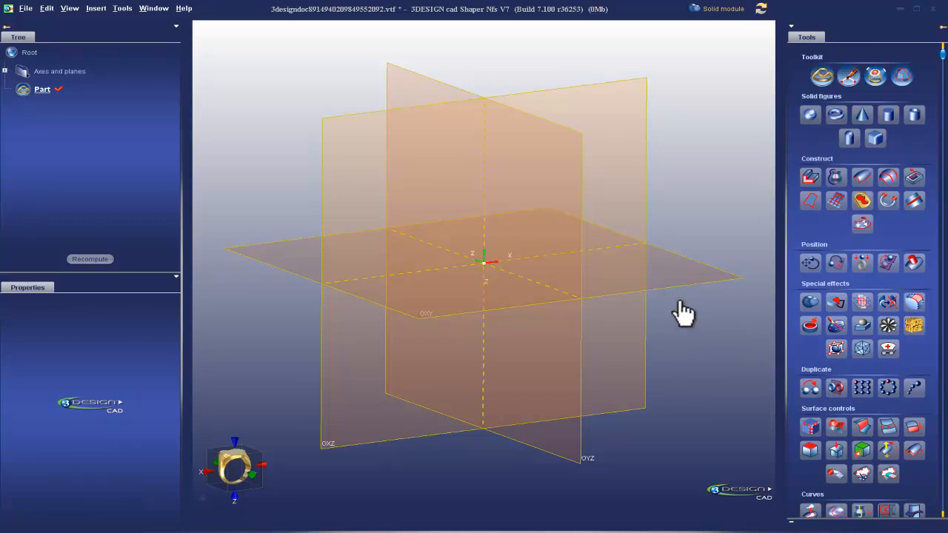
Try selecting the OXZ and OYZ planes, deselect them, and rotate the view around the origin
{"action": "left_click", "coordinate": [544, 89]}
{"action": "left_click", "coordinate": [558, 127]}
{"action": "left_click", "coordinate": [693, 212]}
{"action": "right_click_drag", "start_coordinate": [706, 182], "coordinate": [594, 298]}
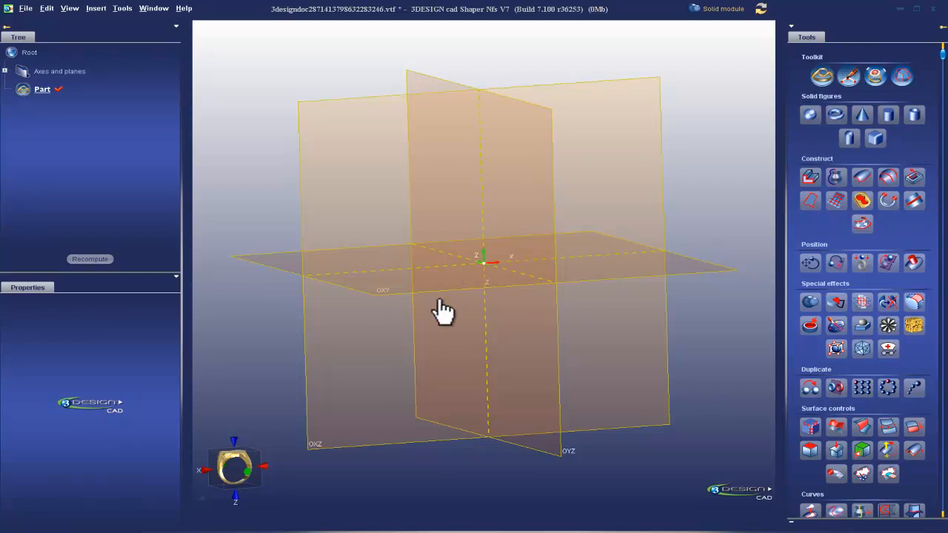
Zoom in closely on the origin and zoom back out until all reference planes appear small
{"action": "scroll", "coordinate": [441, 306], "scroll_direction": "up", "scroll_amount": 5}
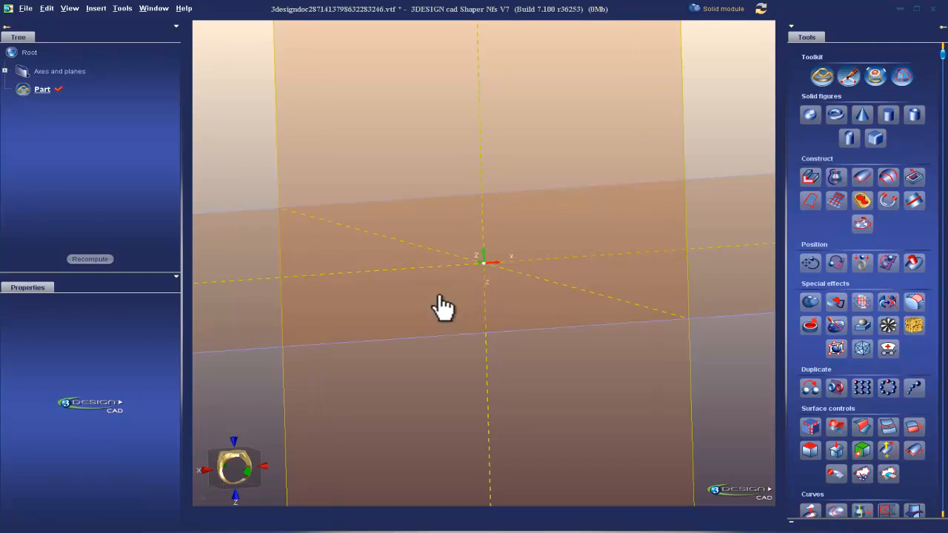
{"action": "scroll", "coordinate": [442, 307], "scroll_direction": "up", "scroll_amount": 5}
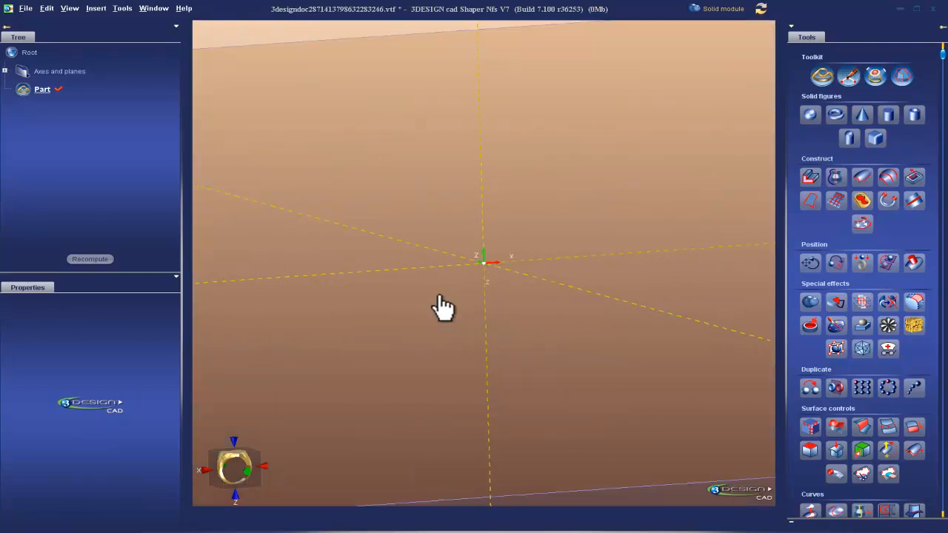
{"action": "scroll", "coordinate": [441, 306], "scroll_direction": "down", "scroll_amount": 2}
{"action": "scroll", "coordinate": [442, 307], "scroll_direction": "down", "scroll_amount": 8}
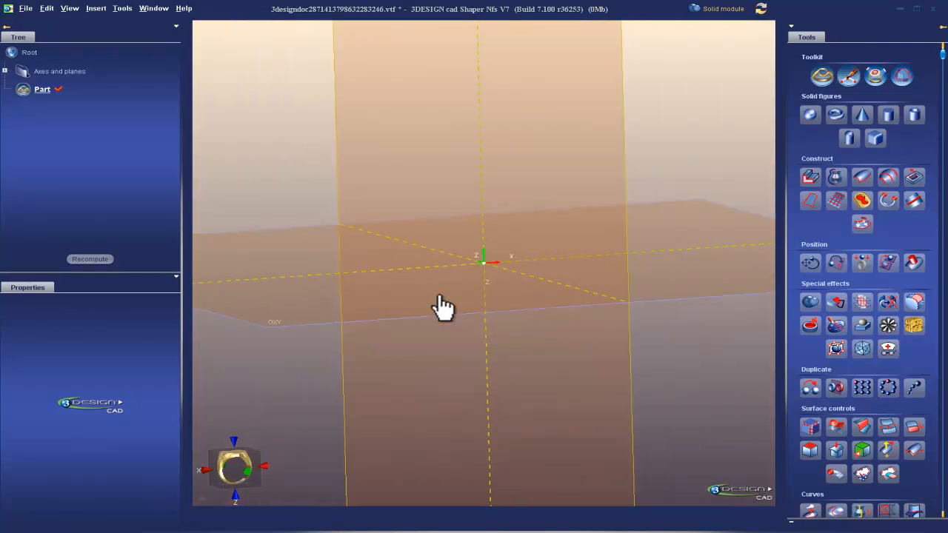
{"action": "scroll", "coordinate": [442, 307], "scroll_direction": "down", "scroll_amount": 3}
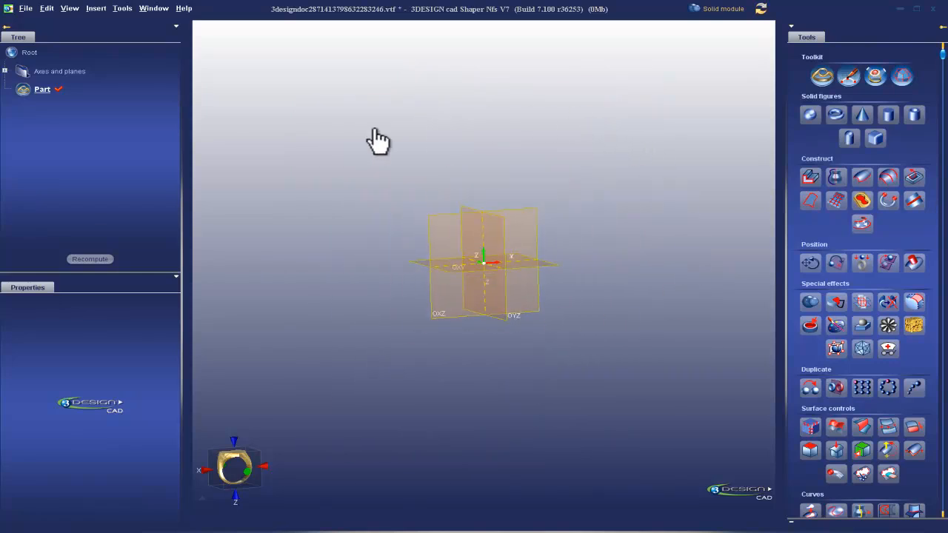
Select the OXZ and OYZ planes in the zoomed-out view and deselect both
{"action": "left_click", "coordinate": [447, 319]}
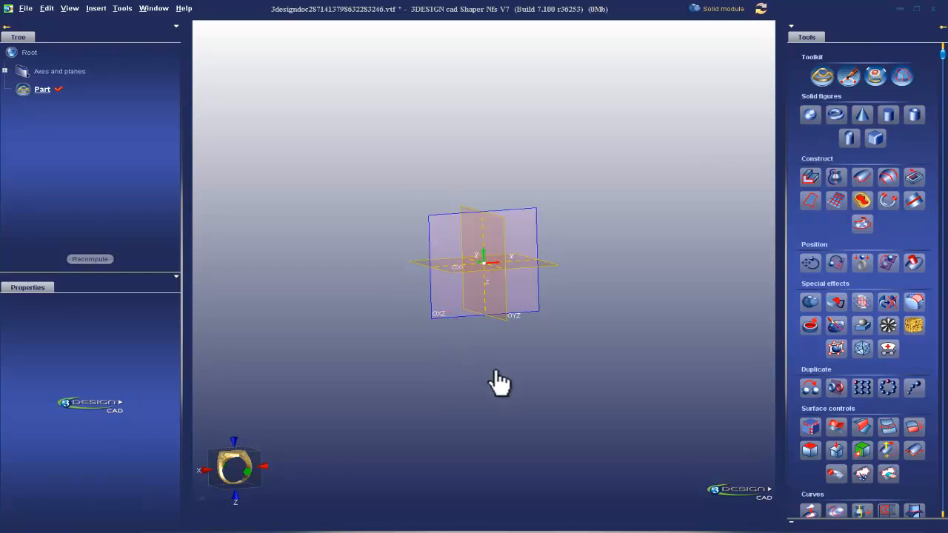
{"action": "left_click", "coordinate": [508, 323]}
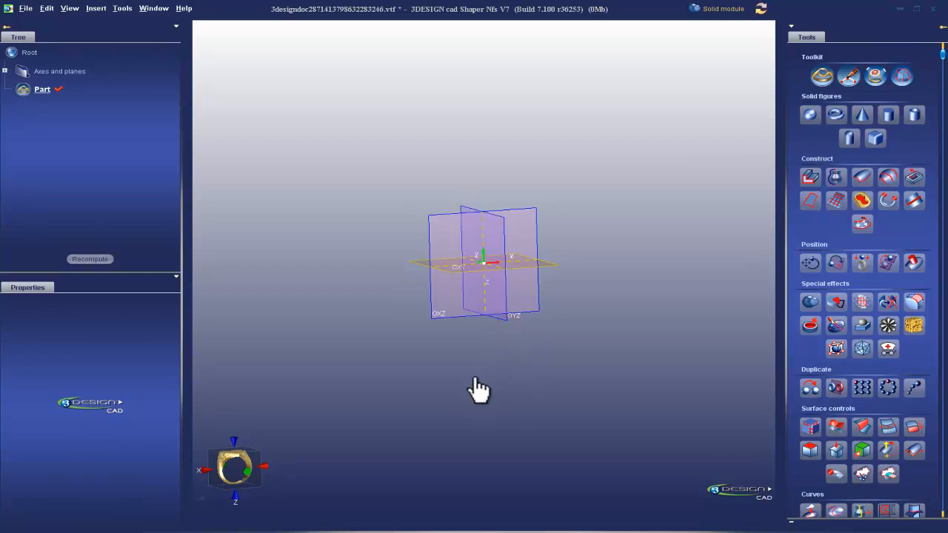
{"action": "left_click", "coordinate": [456, 318]}
{"action": "left_click", "coordinate": [454, 319]}
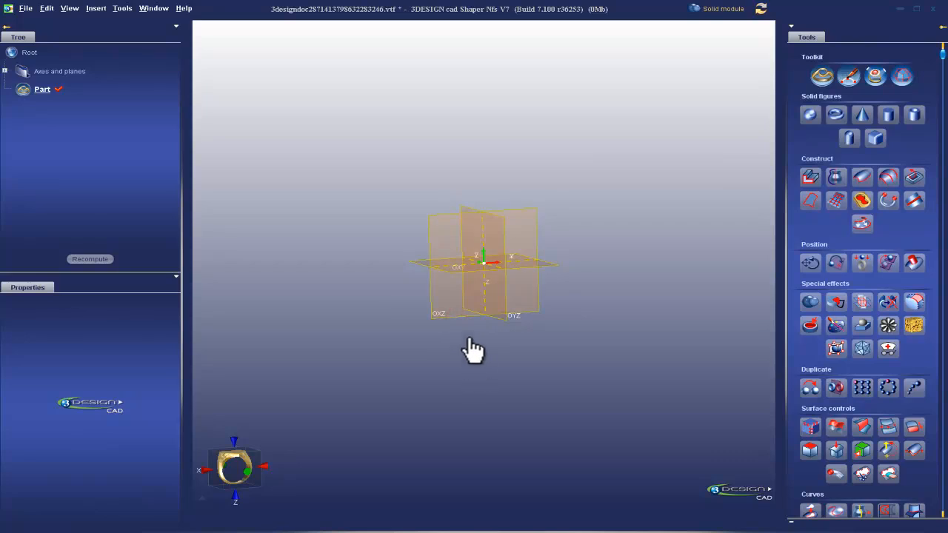
Rotate the zoomed-out reference planes and switch to a straight-on view of the OXZ plane
{"action": "scroll", "coordinate": [472, 350], "scroll_direction": "up", "scroll_amount": 3}
{"action": "scroll", "coordinate": [472, 350], "scroll_direction": "down", "scroll_amount": 3}
{"action": "mouse_move", "coordinate": [622, 273]}
{"action": "right_mouse_down"}
{"action": "mouse_move", "coordinate": [596, 303]}
{"action": "mouse_move", "coordinate": [476, 338]}
{"action": "mouse_move", "coordinate": [315, 252]}
{"action": "mouse_move", "coordinate": [380, 343]}
{"action": "mouse_move", "coordinate": [579, 375]}
{"action": "mouse_move", "coordinate": [685, 303]}
{"action": "mouse_move", "coordinate": [658, 326]}
{"action": "right_mouse_up"}
{"action": "right_click_drag", "start_coordinate": [337, 364], "coordinate": [385, 281]}
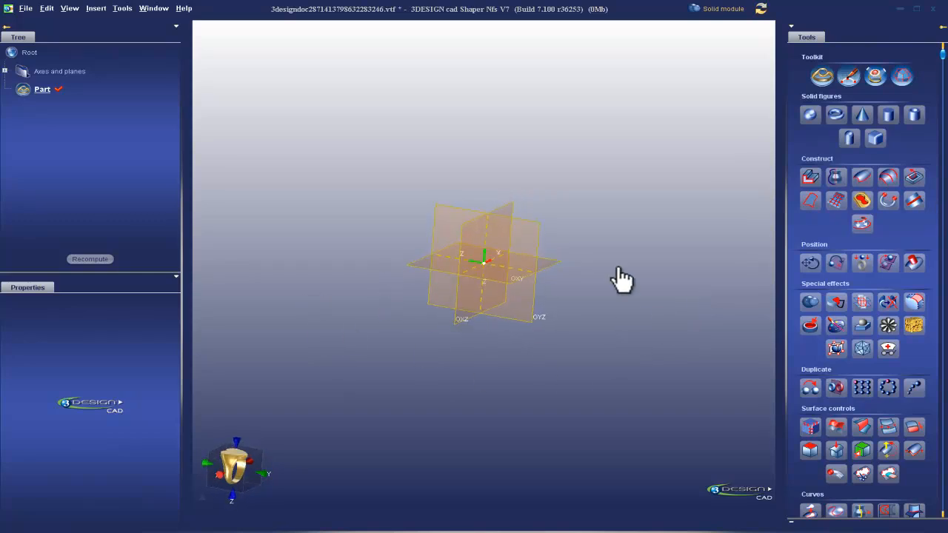
{"action": "left_click", "coordinate": [231, 481]}
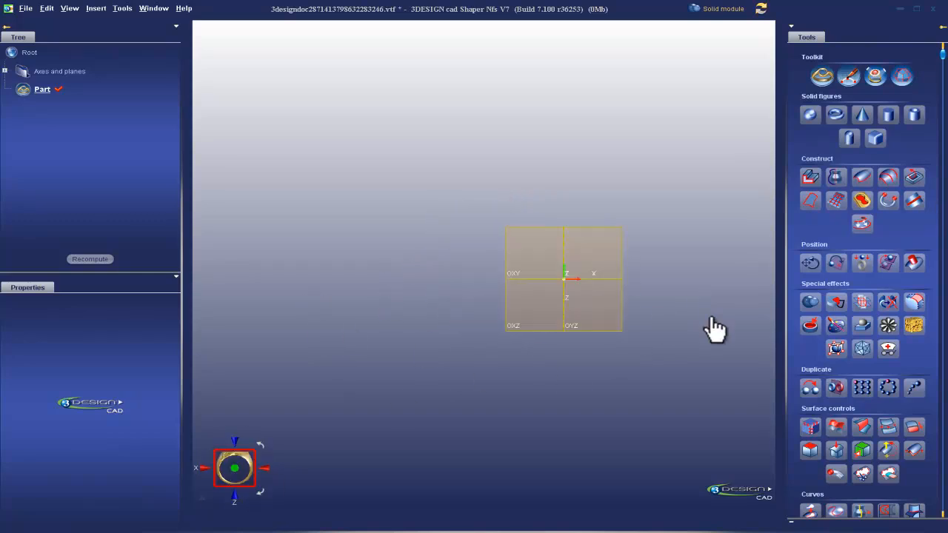
Pan and zoom the straight-on view to reposition and resize the reference planes on screen
{"action": "middle_click_drag", "start_coordinate": [722, 308], "coordinate": [635, 355]}
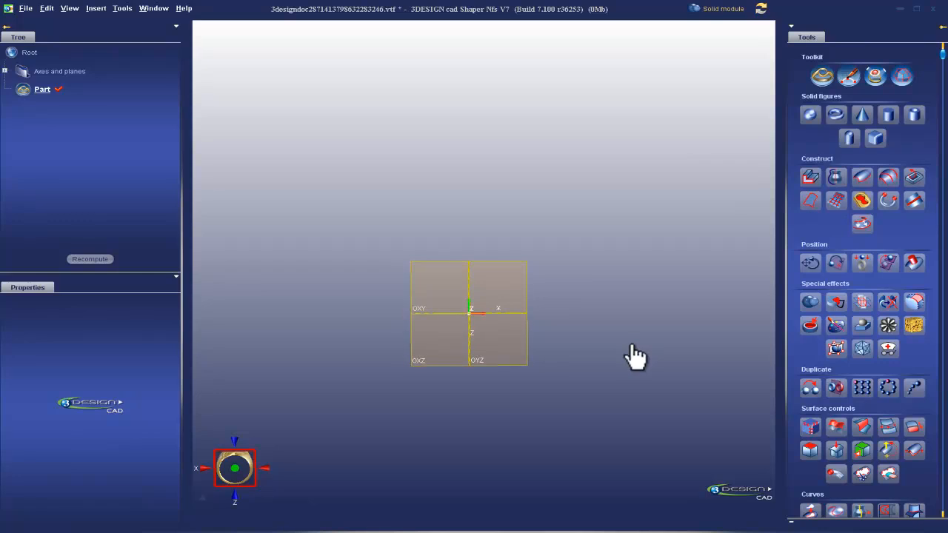
{"action": "scroll", "coordinate": [624, 344], "scroll_direction": "down", "scroll_amount": 1}
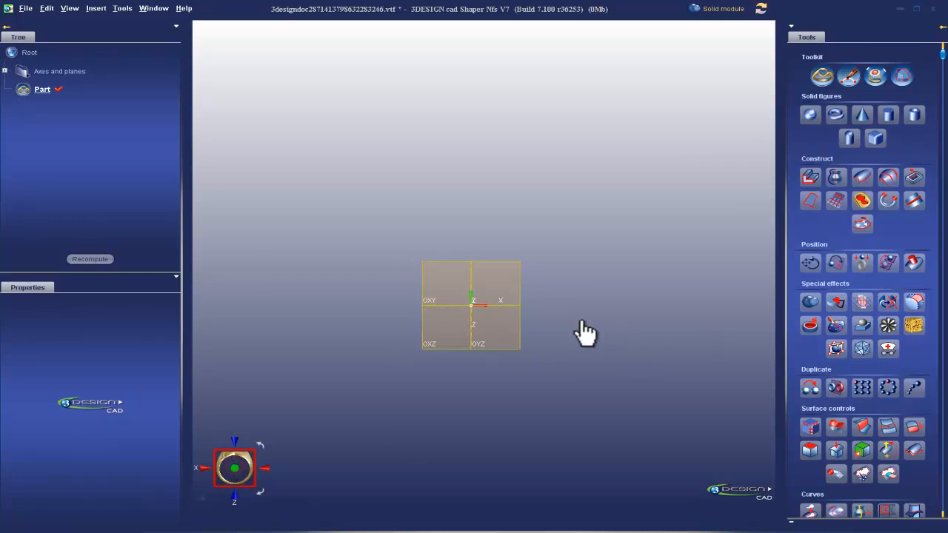
{"action": "scroll", "coordinate": [581, 342], "scroll_direction": "up", "scroll_amount": 4}
{"action": "middle_click_drag", "start_coordinate": [620, 425], "coordinate": [672, 348]}
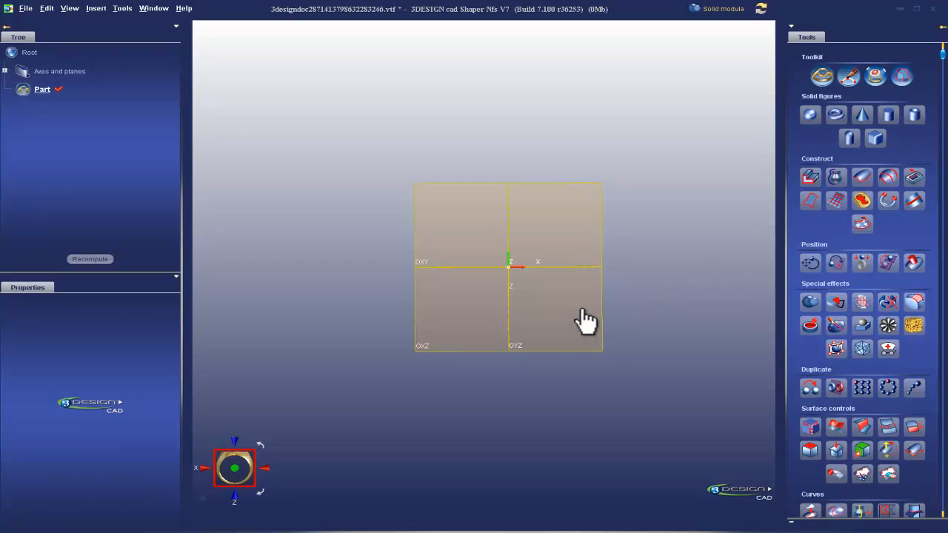
{"action": "mouse_move", "coordinate": [625, 281]}
{"action": "middle_mouse_down"}
{"action": "mouse_move", "coordinate": [634, 313]}
{"action": "mouse_move", "coordinate": [625, 282]}
{"action": "middle_mouse_up"}
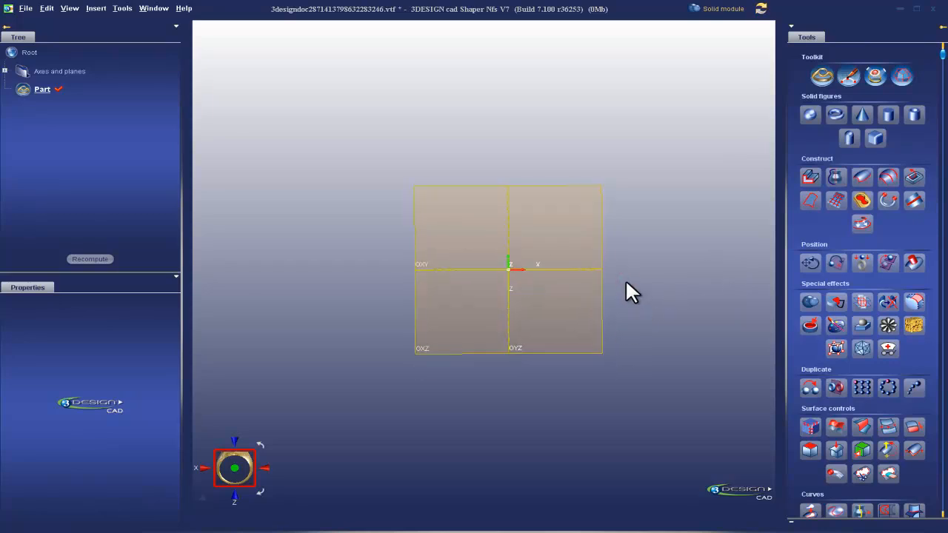
{"action": "middle_click_drag", "start_coordinate": [625, 278], "coordinate": [579, 185]}
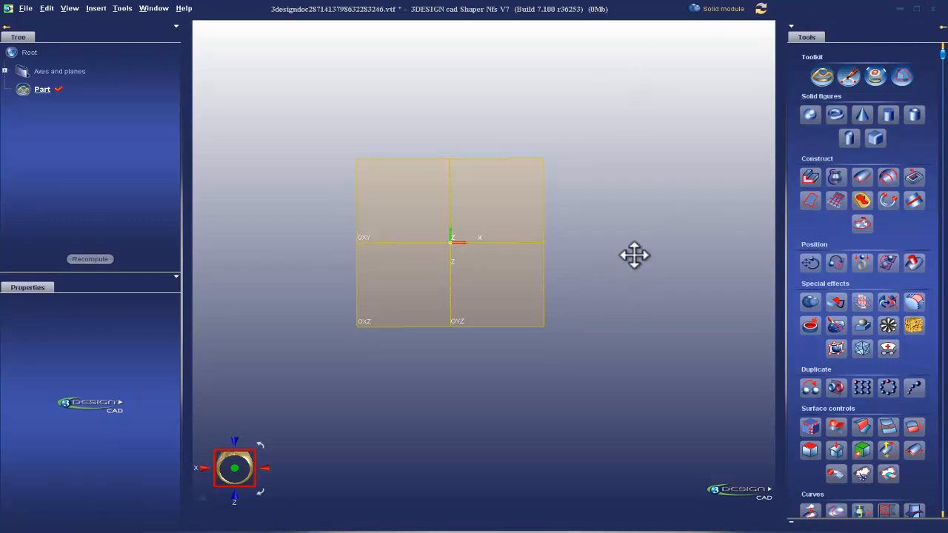
{"action": "scroll", "coordinate": [634, 255], "scroll_direction": "up", "scroll_amount": 3}
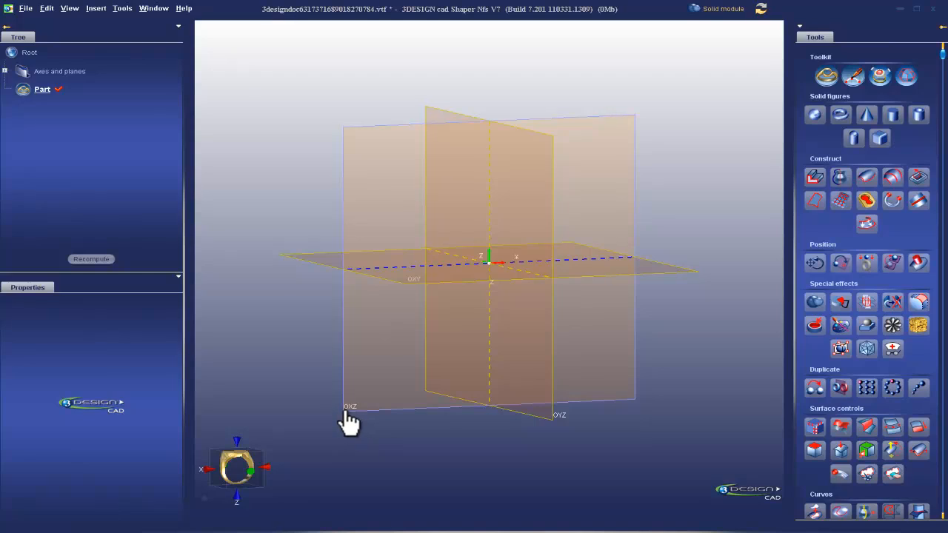
Rotate the reference planes to an angled view and deselect the X axis
{"action": "right_click_drag", "start_coordinate": [407, 345], "coordinate": [423, 359]}
{"action": "right_click_drag", "start_coordinate": [501, 307], "coordinate": [451, 349]}
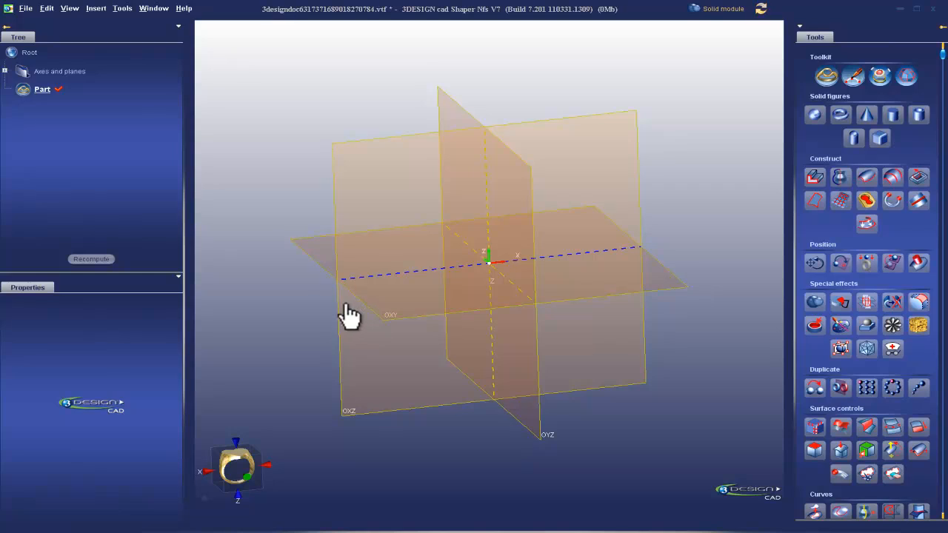
{"action": "left_click", "coordinate": [402, 274]}
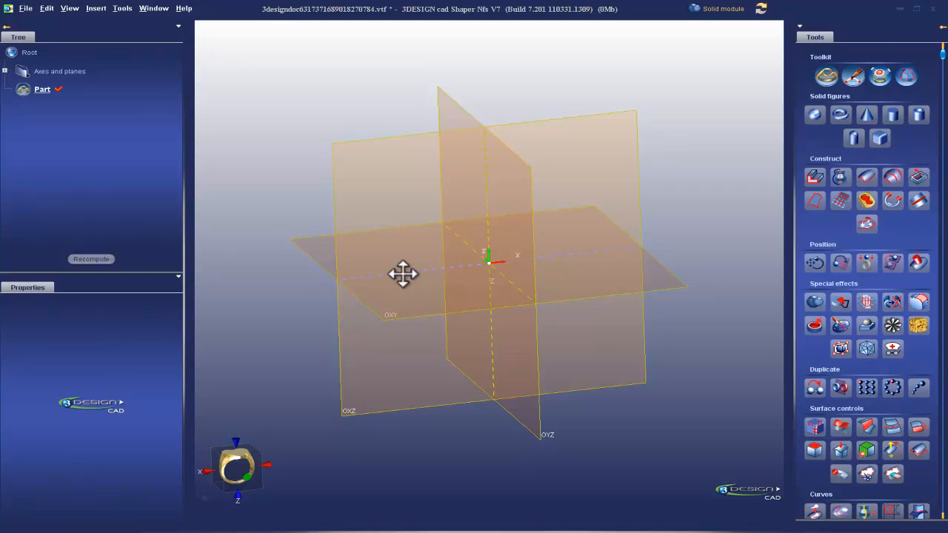
Select the OXY plane, view it straight on, and switch to the straight-on view of the OXZ plane
{"action": "left_click", "coordinate": [306, 237]}
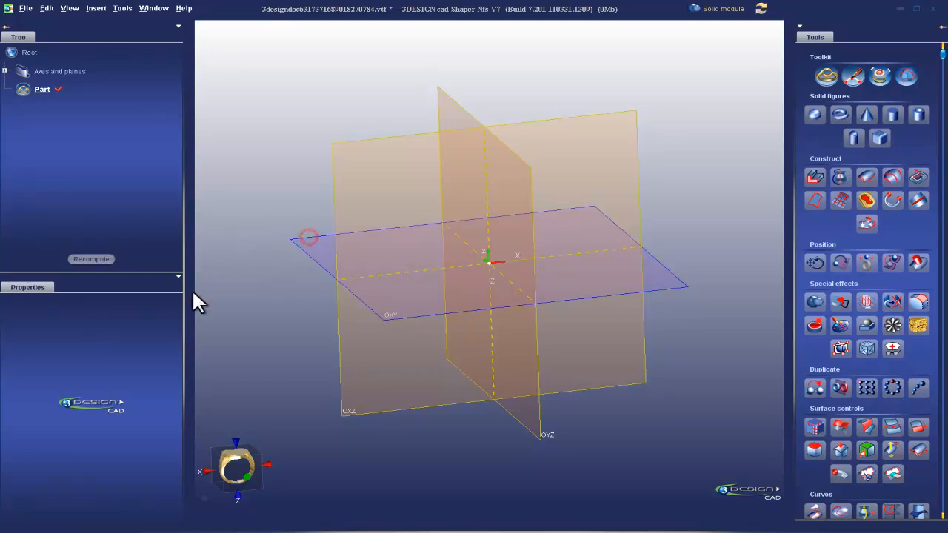
{"action": "left_click", "coordinate": [237, 442]}
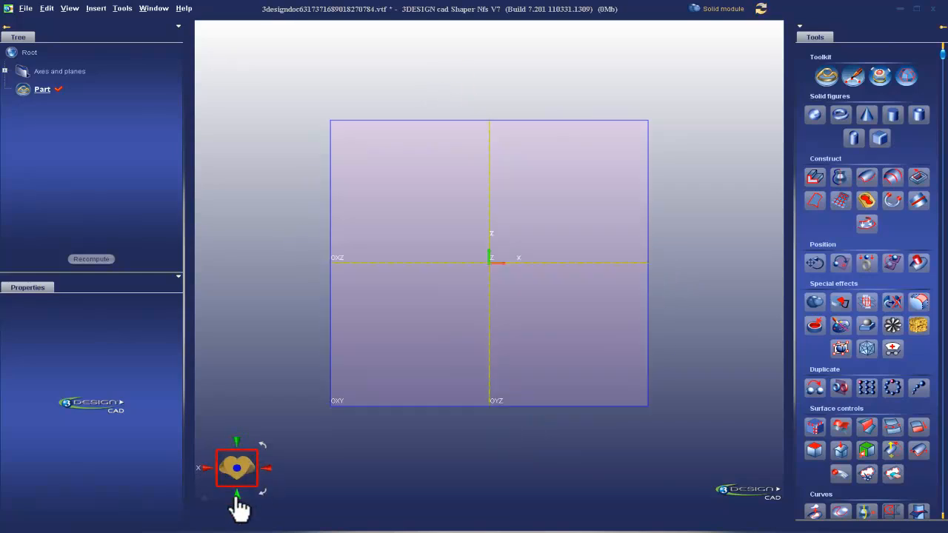
{"action": "left_click", "coordinate": [235, 495]}
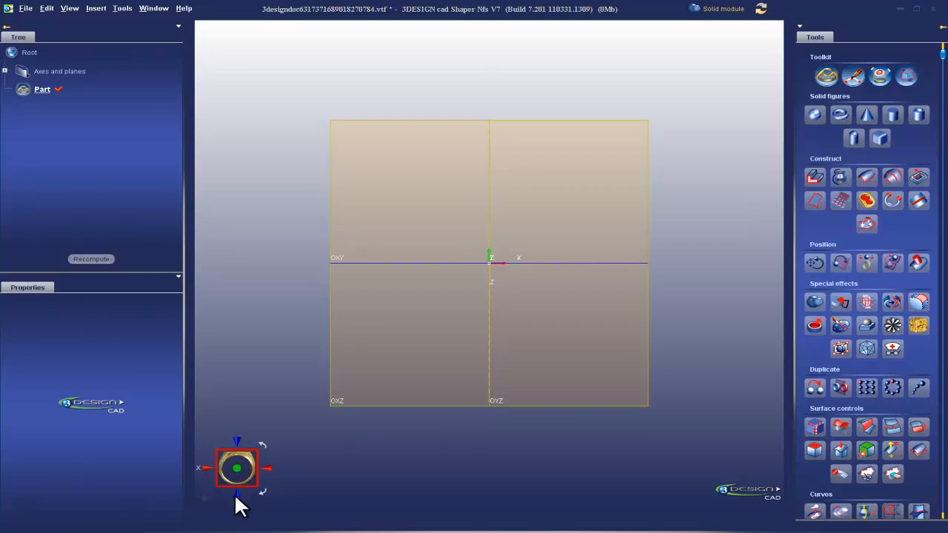
Switch the reference planes through side, OXZ and OYZ straight-on views, rotating them to an angled view in between and at the end
{"action": "left_click", "coordinate": [265, 468]}
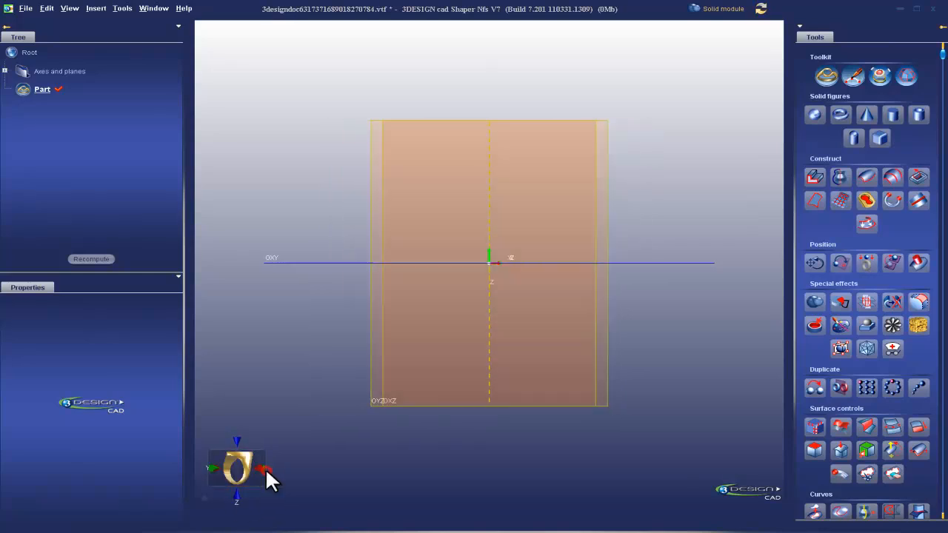
{"action": "right_click_drag", "start_coordinate": [259, 151], "coordinate": [358, 190]}
{"action": "left_click", "coordinate": [307, 259]}
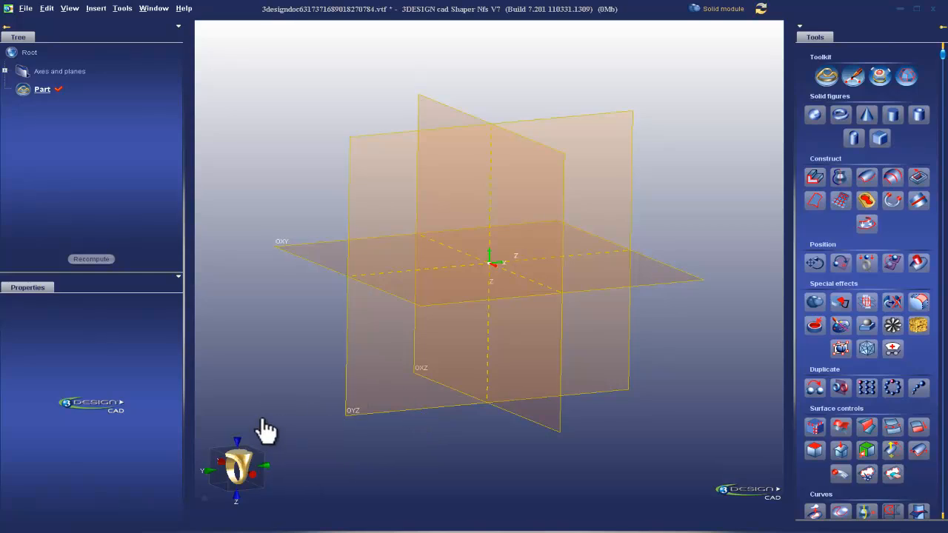
{"action": "left_click", "coordinate": [258, 475]}
{"action": "left_click", "coordinate": [271, 467]}
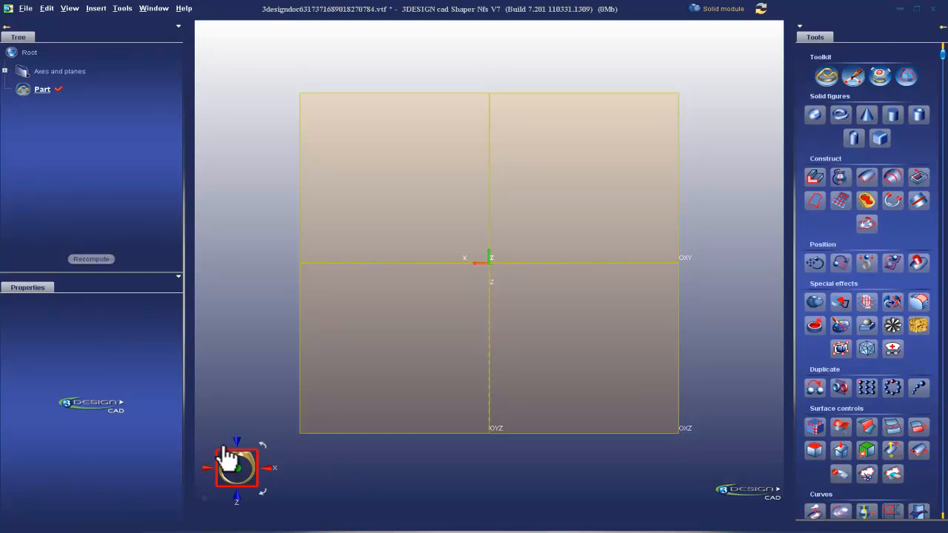
{"action": "left_click", "coordinate": [270, 468]}
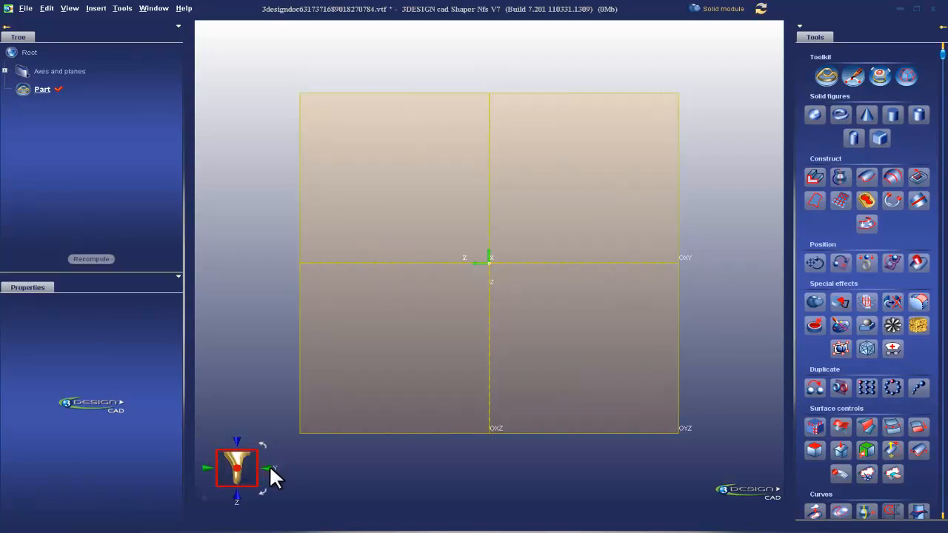
{"action": "right_click_drag", "start_coordinate": [210, 404], "coordinate": [321, 456]}
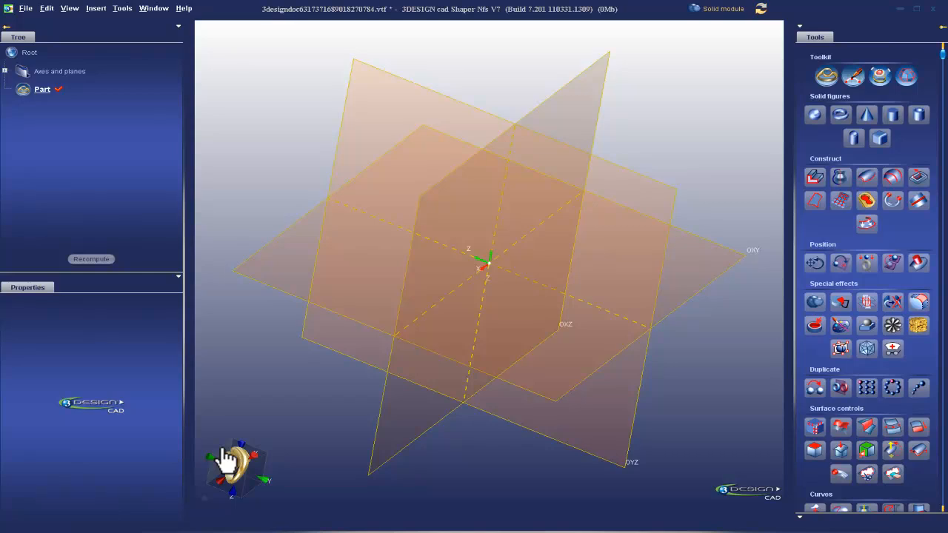
View the reference planes straight on to OXZ, OXY and OYZ in turn, and return to the OXZ view
{"action": "left_click", "coordinate": [224, 452]}
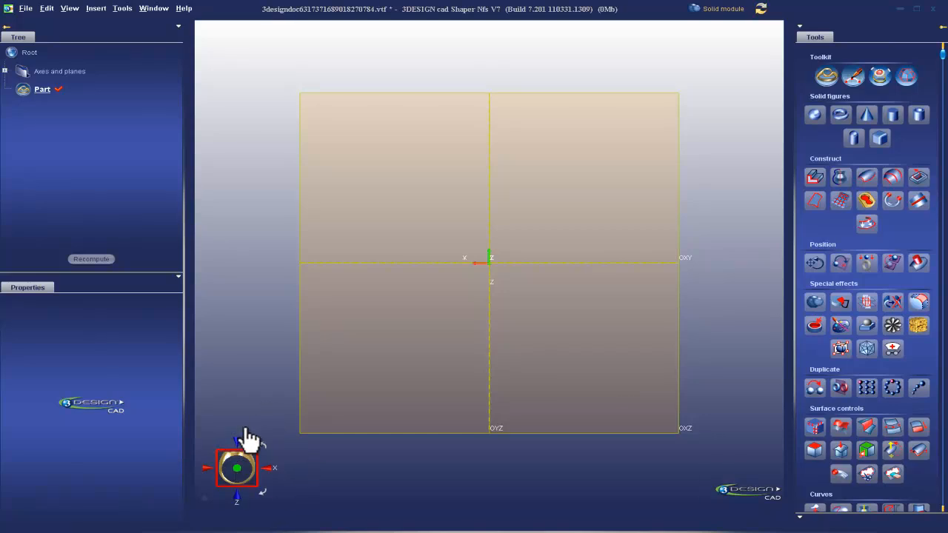
{"action": "left_click", "coordinate": [241, 446]}
{"action": "left_click", "coordinate": [237, 445]}
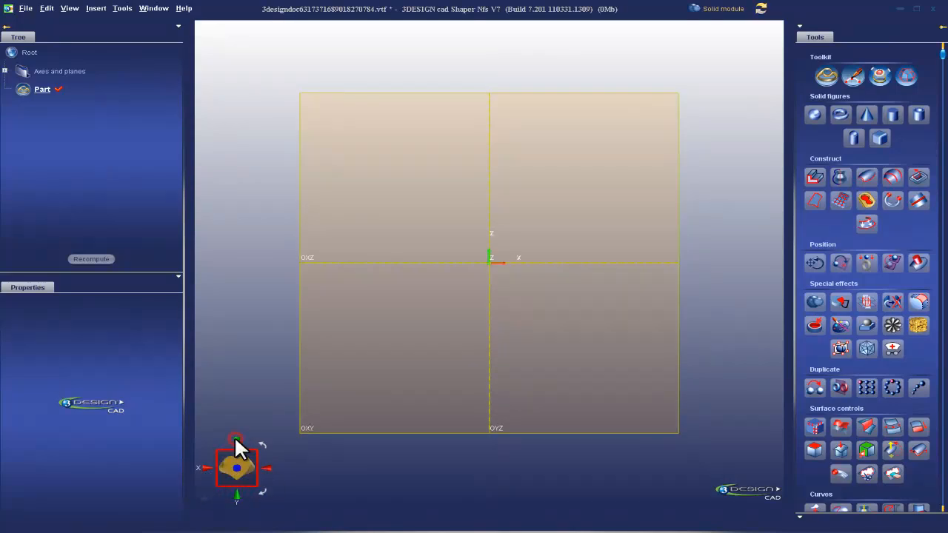
{"action": "left_click", "coordinate": [266, 467]}
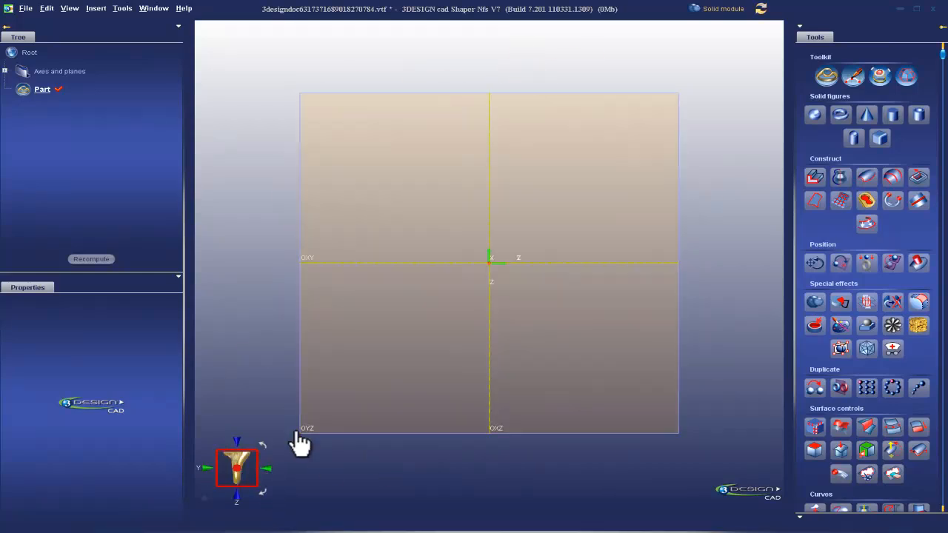
{"action": "left_click", "coordinate": [269, 466]}
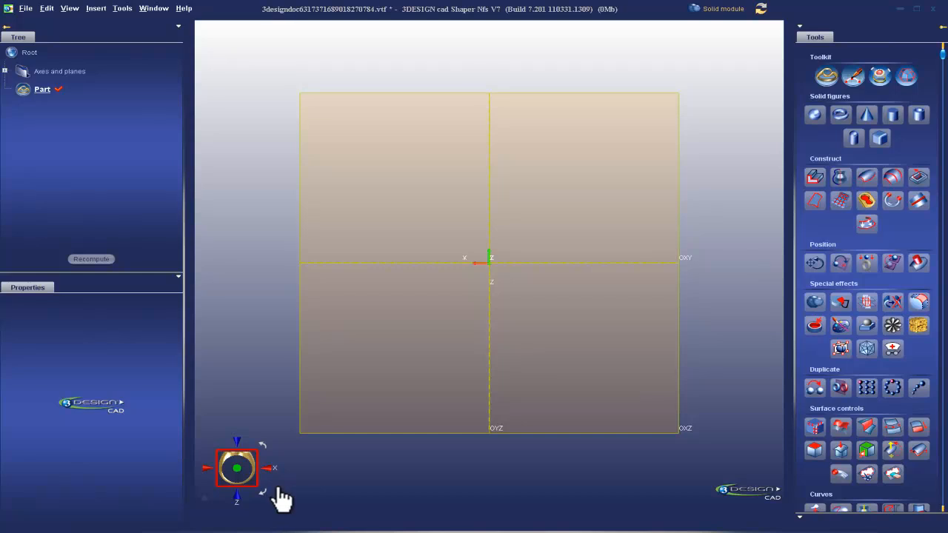
Spin the straight-on OXZ view in quarter turns in both directions and bring it back upright
{"action": "left_click", "coordinate": [262, 444]}
{"action": "left_click", "coordinate": [262, 443]}
{"action": "left_click", "coordinate": [262, 444]}
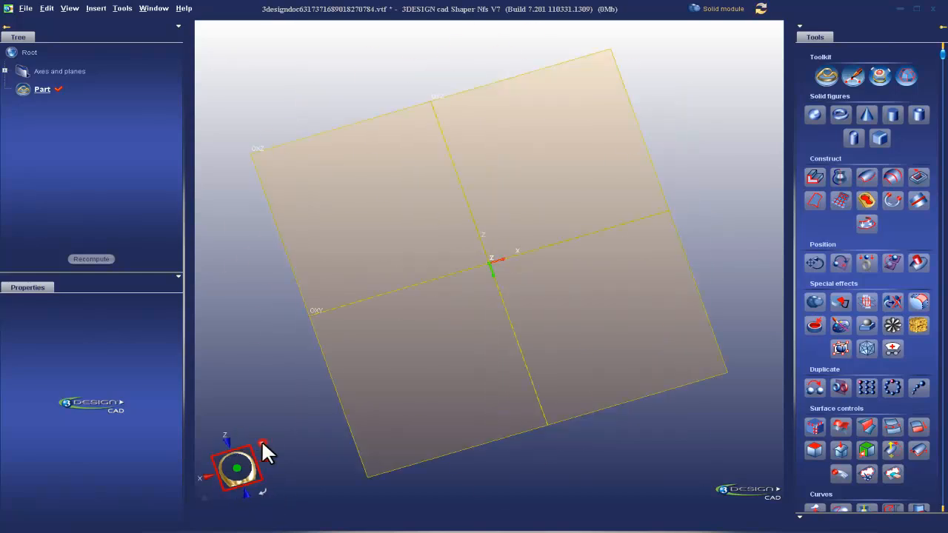
{"action": "left_click", "coordinate": [262, 444]}
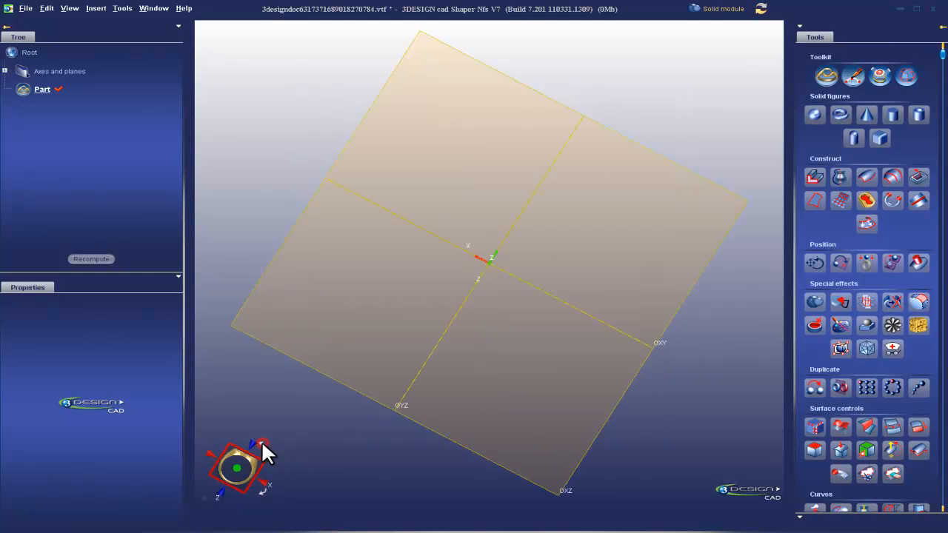
{"action": "left_click", "coordinate": [264, 491]}
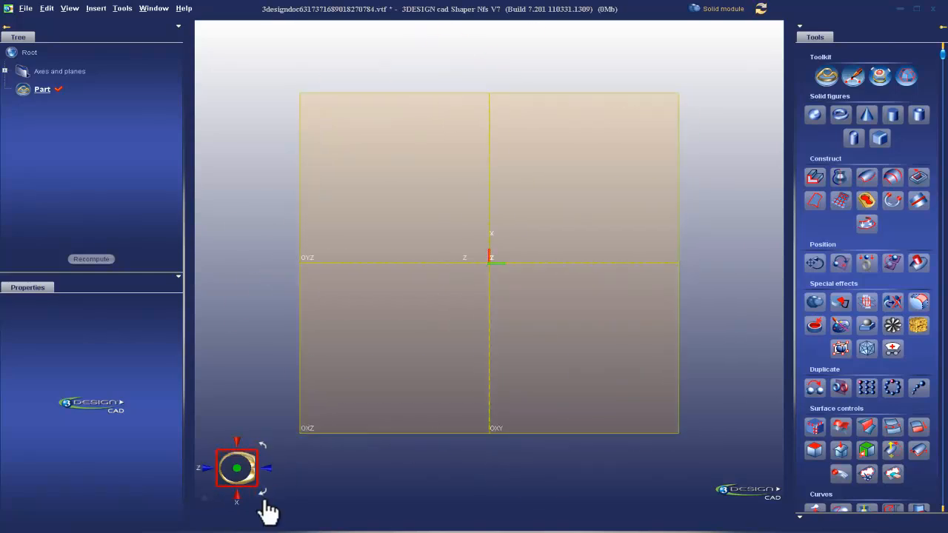
{"action": "left_click", "coordinate": [262, 443]}
{"action": "left_click", "coordinate": [262, 442]}
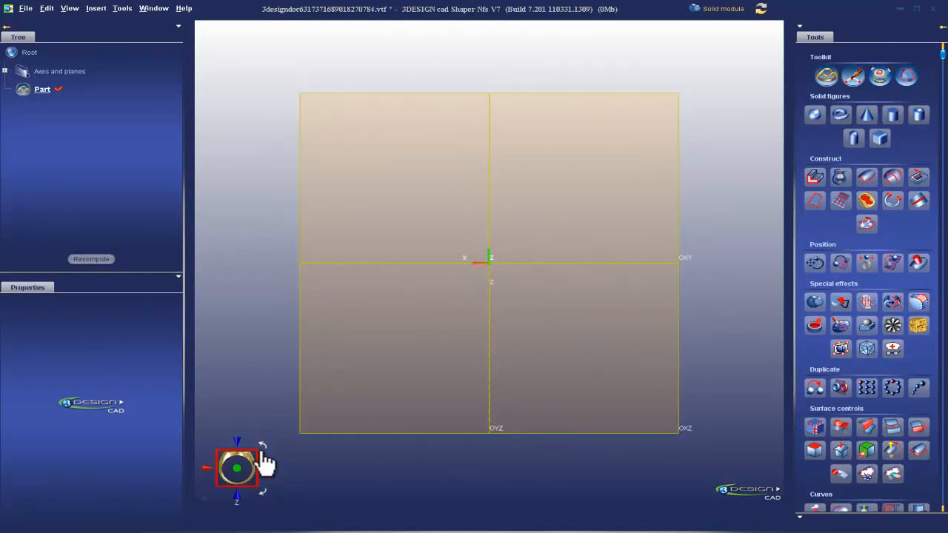
Switch the navigation cube's model to Necklace, Watch and Frog, set it back to Ring, and view the OXZ plane from the front
{"action": "left_click", "coordinate": [204, 499]}
{"action": "left_click", "coordinate": [217, 482]}
{"action": "left_click", "coordinate": [235, 435]}
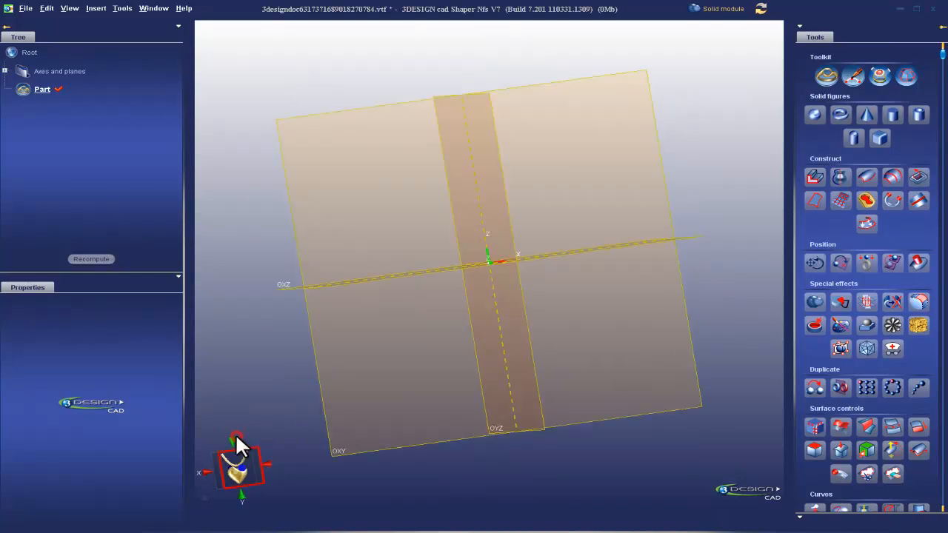
{"action": "left_click", "coordinate": [208, 500]}
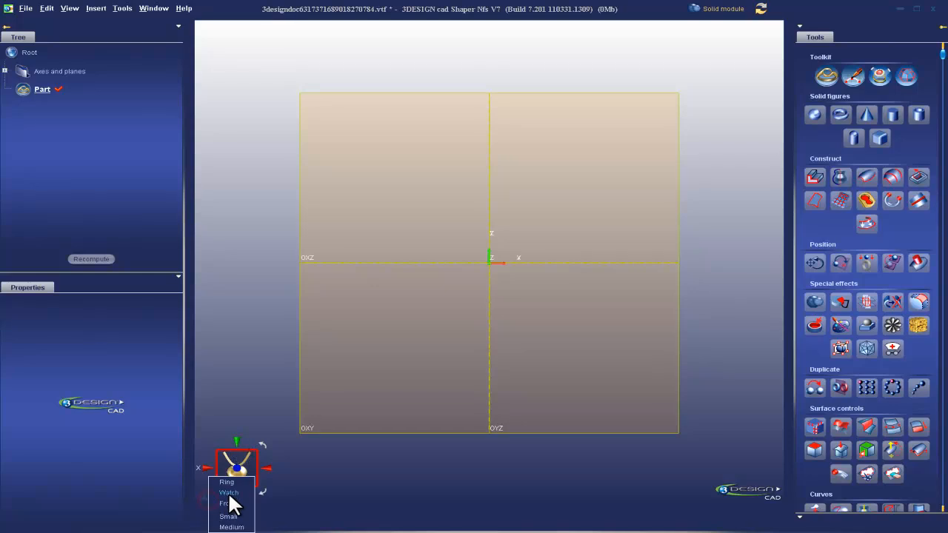
{"action": "left_click", "coordinate": [229, 493]}
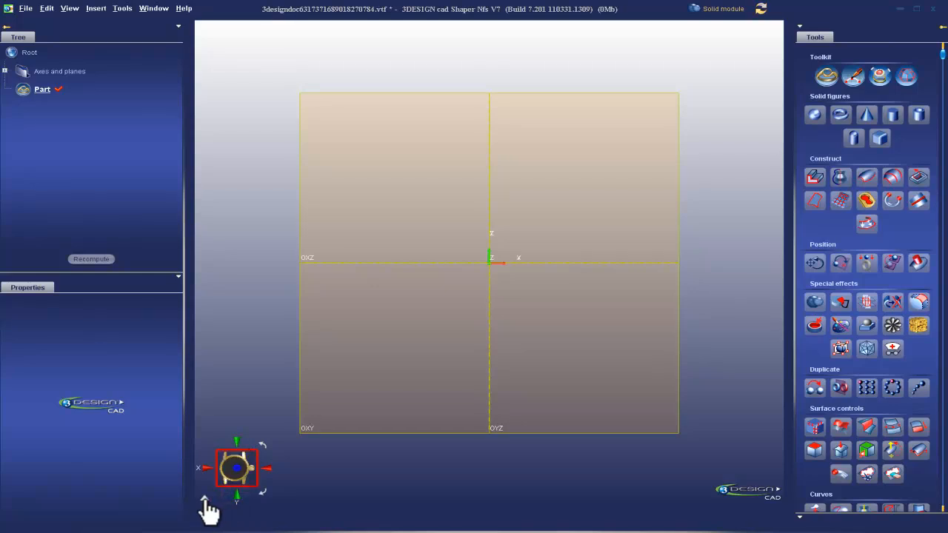
{"action": "left_click", "coordinate": [205, 501]}
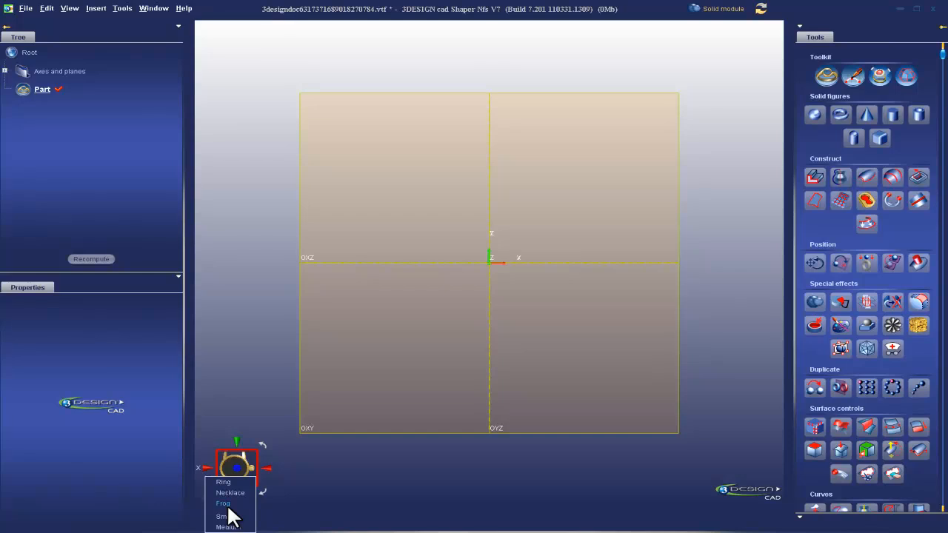
{"action": "left_click", "coordinate": [226, 504]}
{"action": "left_click", "coordinate": [203, 498]}
{"action": "left_click", "coordinate": [226, 492]}
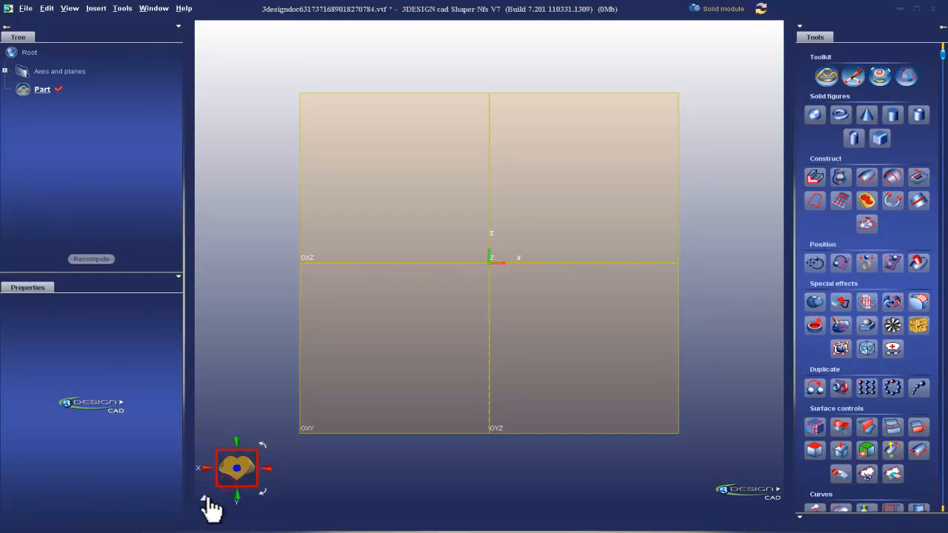
{"action": "left_click", "coordinate": [236, 495]}
Try the navigation cube's Small and Medium sizes and restore its original size
{"action": "left_click", "coordinate": [205, 498]}
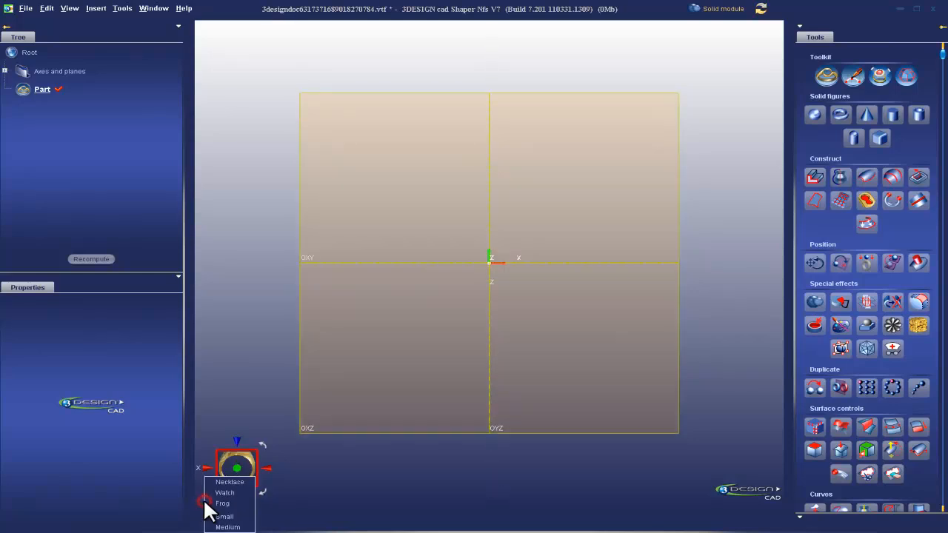
{"action": "left_click", "coordinate": [220, 517]}
{"action": "left_click", "coordinate": [205, 504]}
{"action": "left_click", "coordinate": [222, 527]}
{"action": "left_click", "coordinate": [211, 508]}
{"action": "left_click", "coordinate": [224, 526]}
{"action": "left_click", "coordinate": [206, 511]}
{"action": "left_click", "coordinate": [222, 524]}
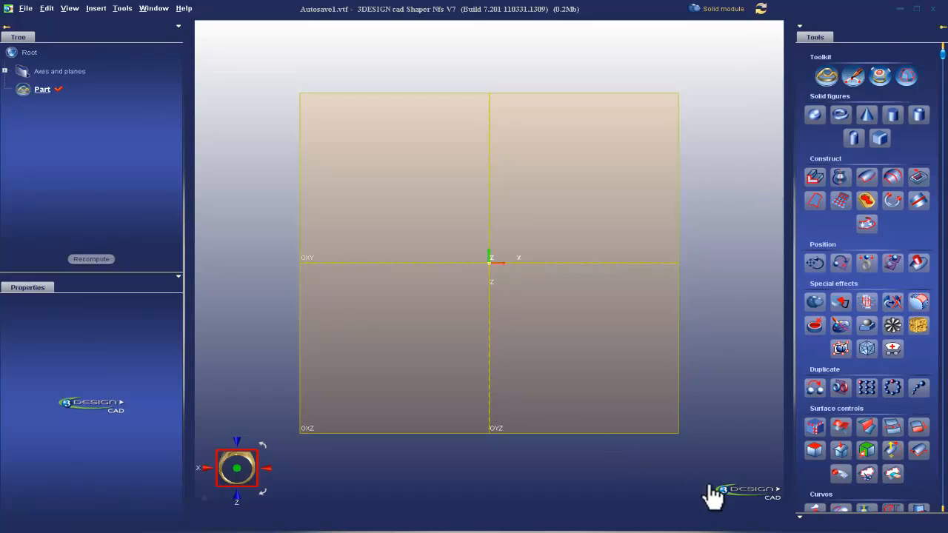
Reveal and hide the Help pane, and do the same with the Symbols library
{"action": "mouse_move", "coordinate": [722, 495]}
{"action": "left_click_drag", "start_coordinate": [857, 511], "coordinate": [810, 279]}
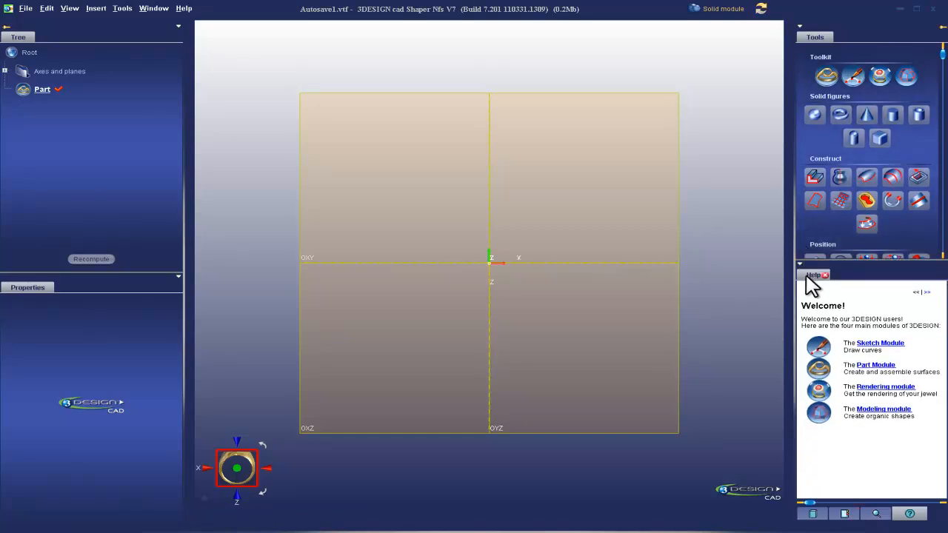
{"action": "left_click_drag", "start_coordinate": [857, 259], "coordinate": [865, 522]}
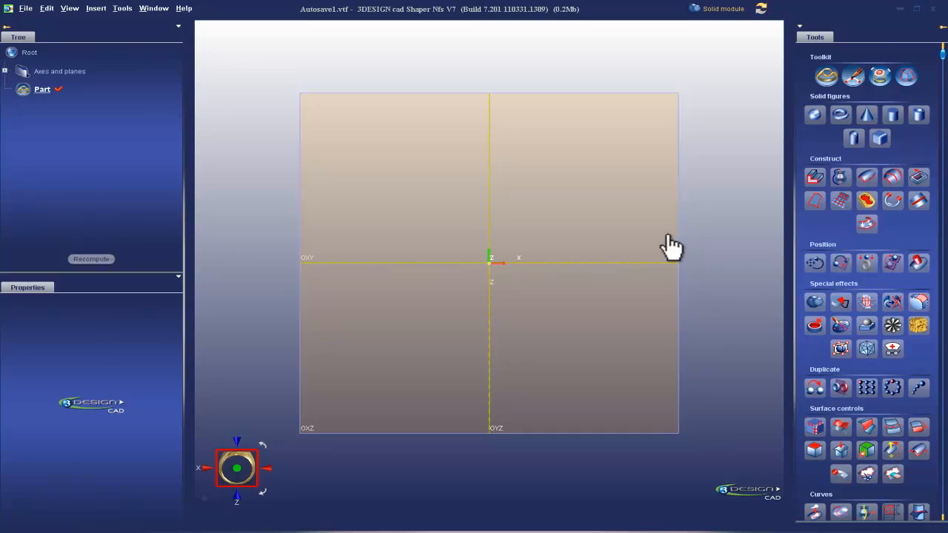
{"action": "left_click_drag", "start_coordinate": [519, 526], "coordinate": [496, 347]}
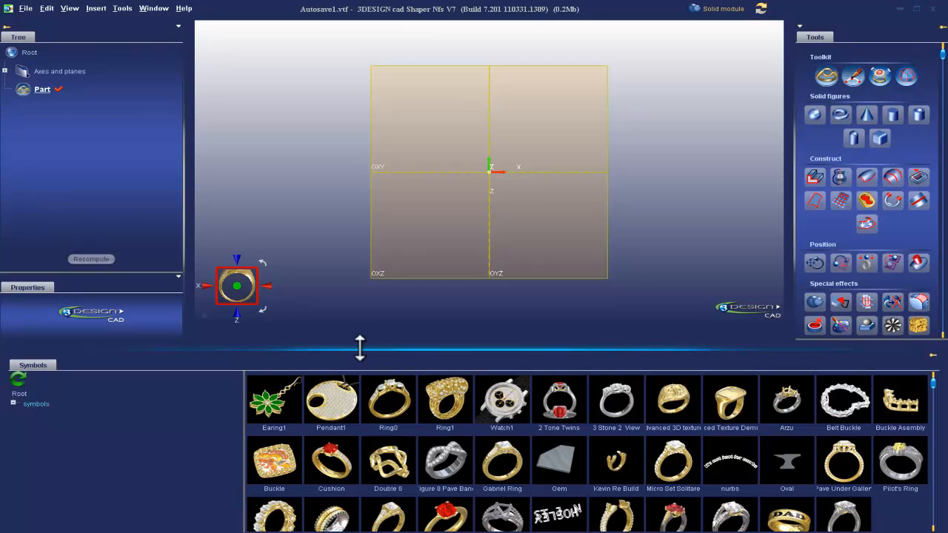
{"action": "left_click_drag", "start_coordinate": [359, 348], "coordinate": [356, 529]}
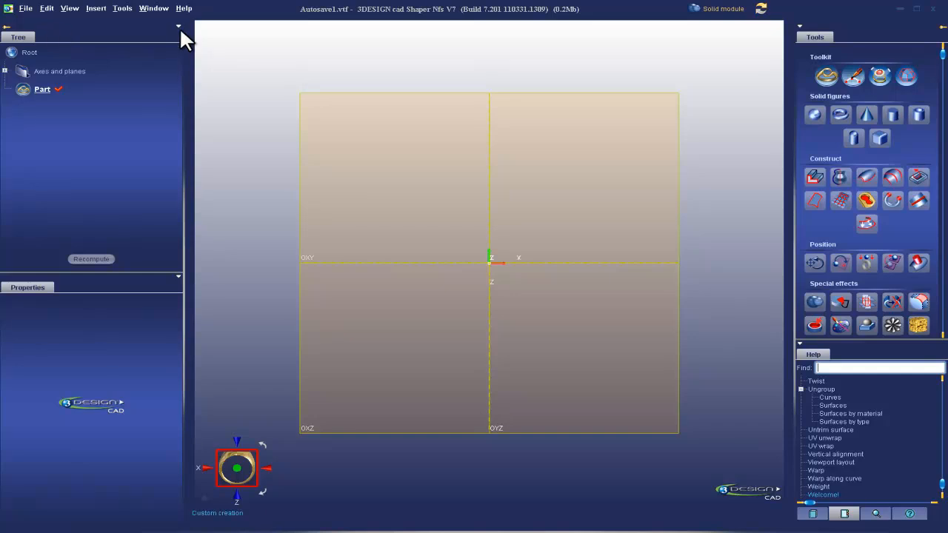
Undock the Tree and Properties pane and the Tools and Help pane, placing both as floating windows over the 3D view
{"action": "left_click", "coordinate": [6, 30]}
{"action": "mouse_move", "coordinate": [129, 24]}
{"action": "left_mouse_down"}
{"action": "mouse_move", "coordinate": [194, 37]}
{"action": "mouse_move", "coordinate": [174, 42]}
{"action": "mouse_move", "coordinate": [493, 43]}
{"action": "mouse_move", "coordinate": [461, 121]}
{"action": "mouse_move", "coordinate": [318, 118]}
{"action": "mouse_move", "coordinate": [254, 42]}
{"action": "mouse_move", "coordinate": [130, 30]}
{"action": "left_mouse_up"}
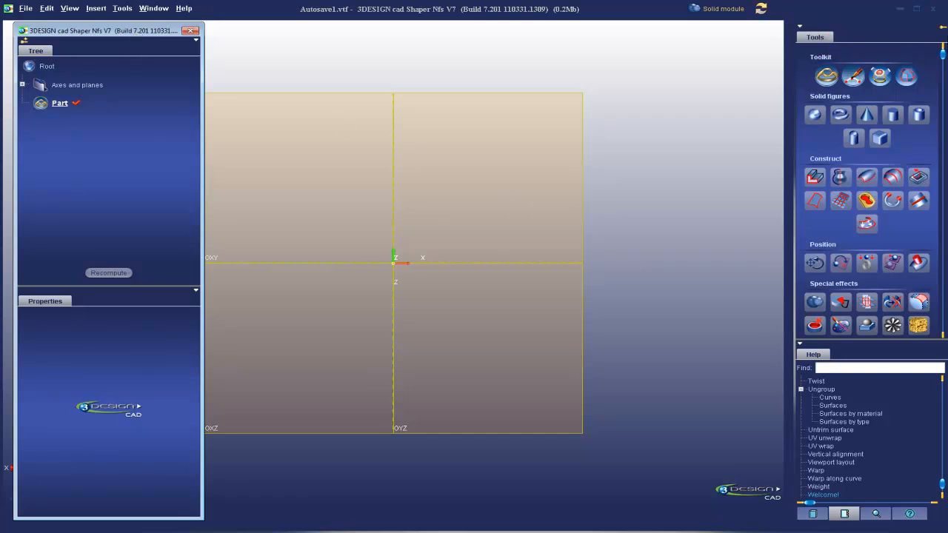
{"action": "left_click", "coordinate": [942, 28]}
{"action": "left_click_drag", "start_coordinate": [904, 19], "coordinate": [699, 20]}
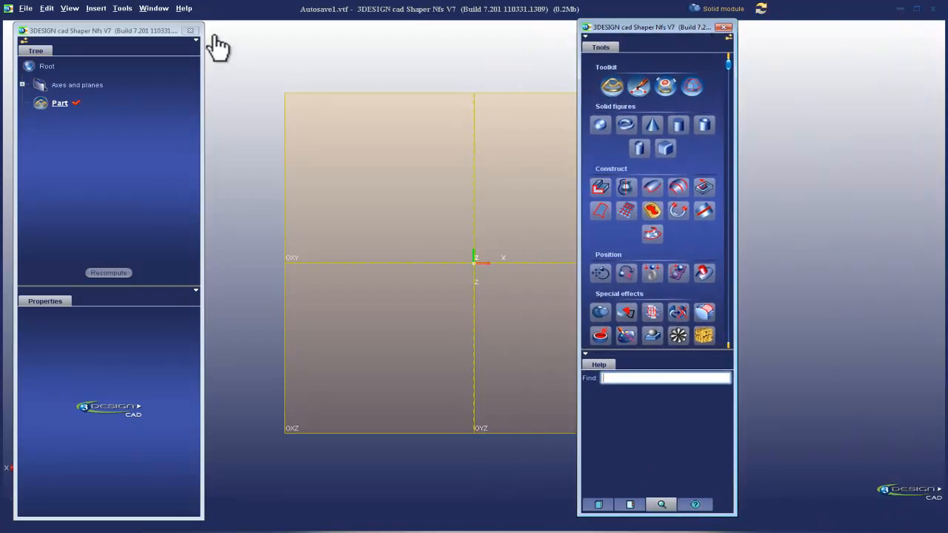
Reposition the two floating pane windows and dock both back at the sides of the 3D view
{"action": "left_click_drag", "start_coordinate": [141, 27], "coordinate": [220, 44]}
{"action": "left_click_drag", "start_coordinate": [629, 27], "coordinate": [621, 43]}
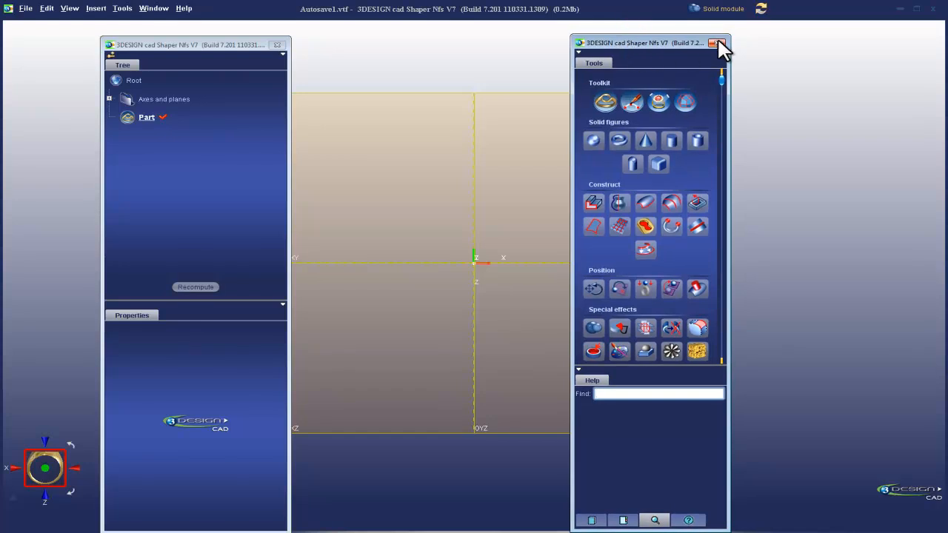
{"action": "left_click", "coordinate": [719, 43]}
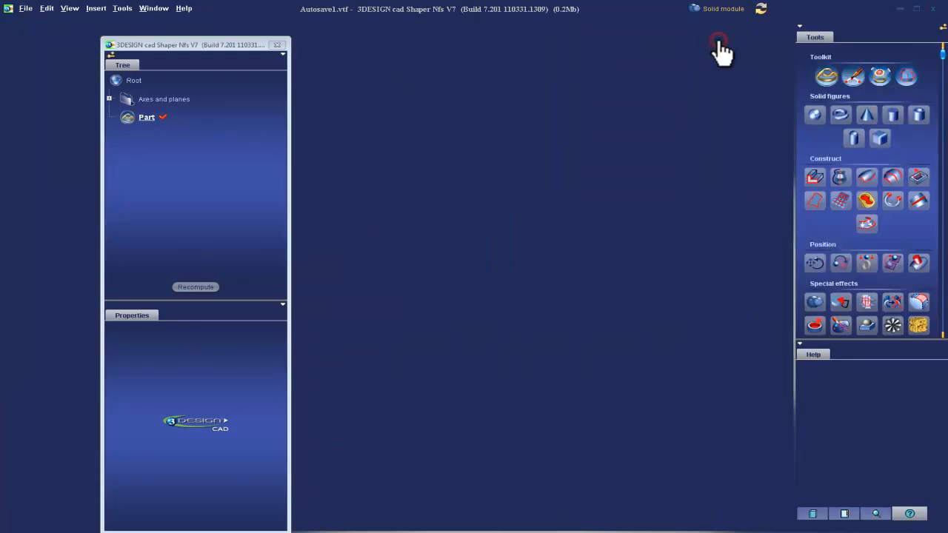
{"action": "left_click", "coordinate": [275, 46]}
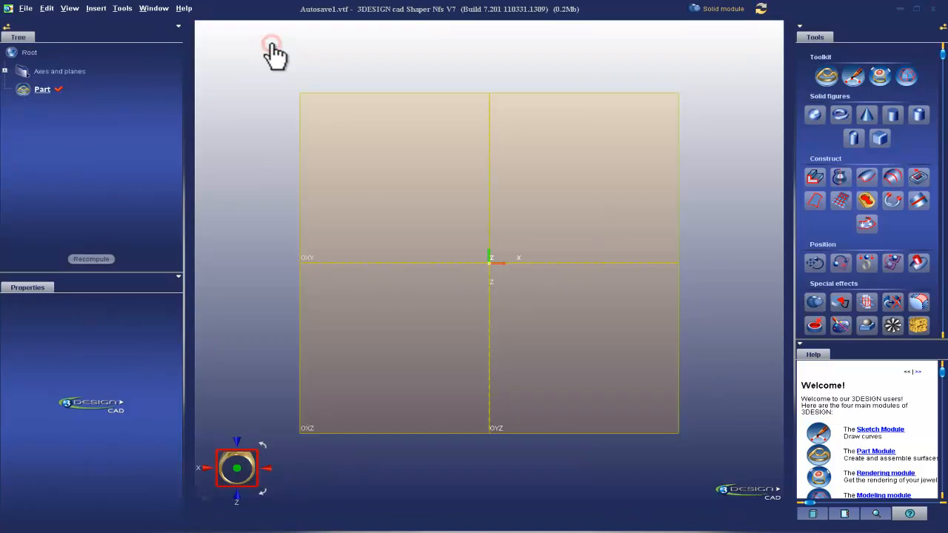
Close the Tree and Properties editors and create both again in their original panes
{"action": "left_click", "coordinate": [30, 37]}
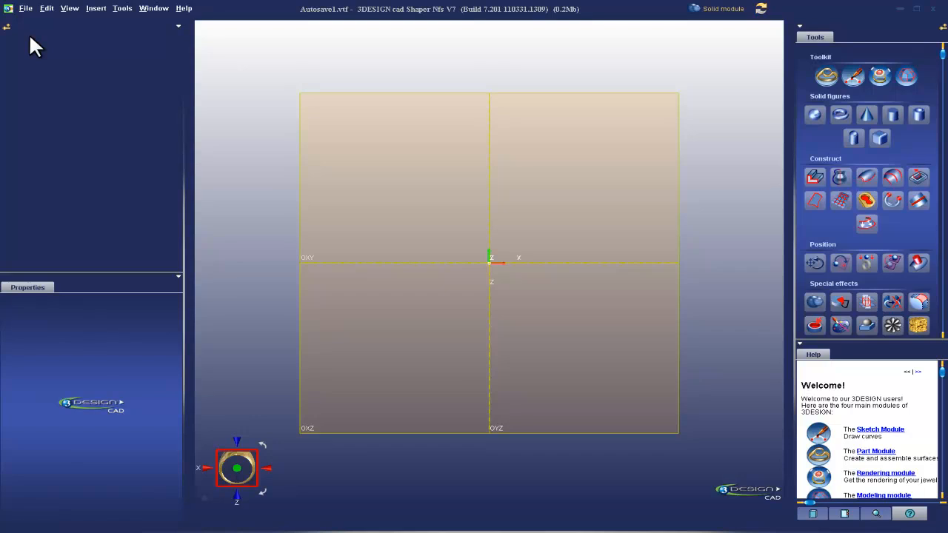
{"action": "left_click", "coordinate": [49, 288]}
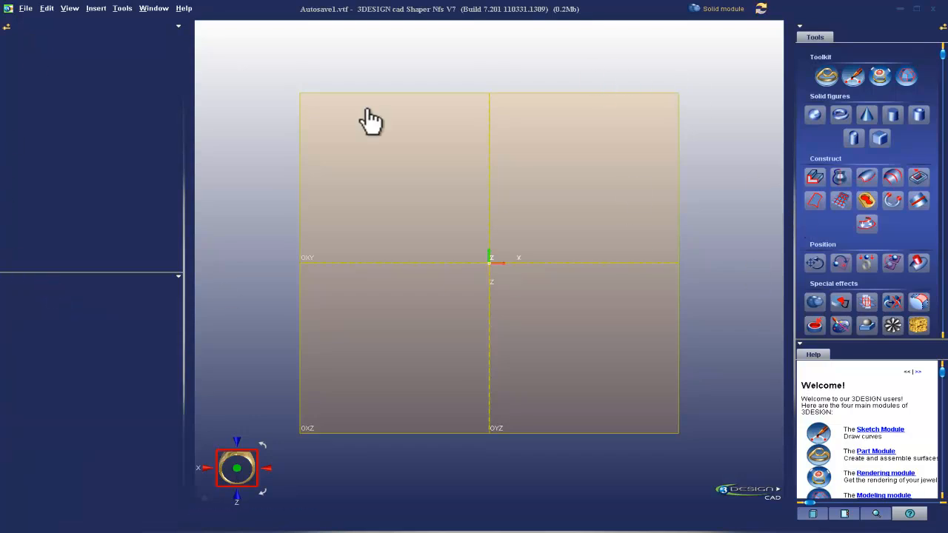
{"action": "left_click", "coordinate": [178, 24]}
{"action": "mouse_move", "coordinate": [188, 38]}
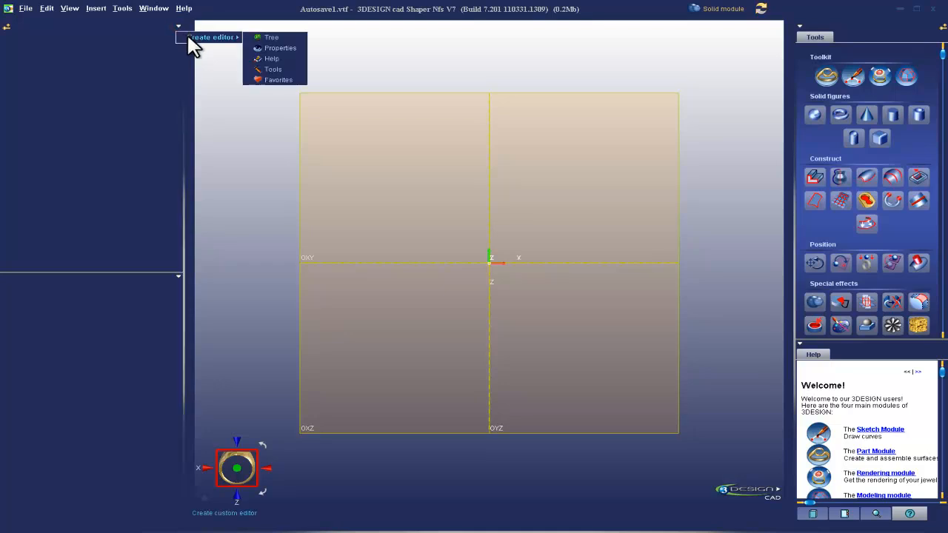
{"action": "left_click", "coordinate": [268, 37]}
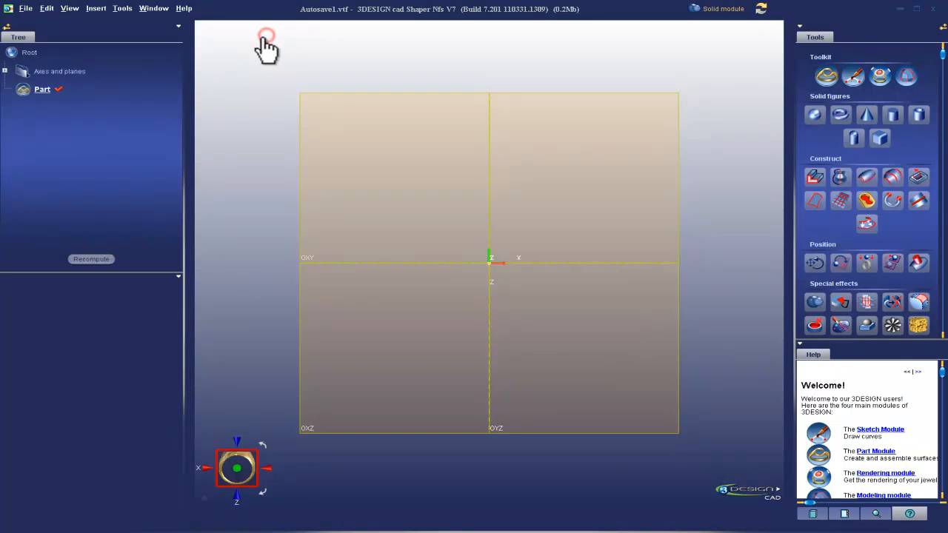
{"action": "mouse_move", "coordinate": [176, 275]}
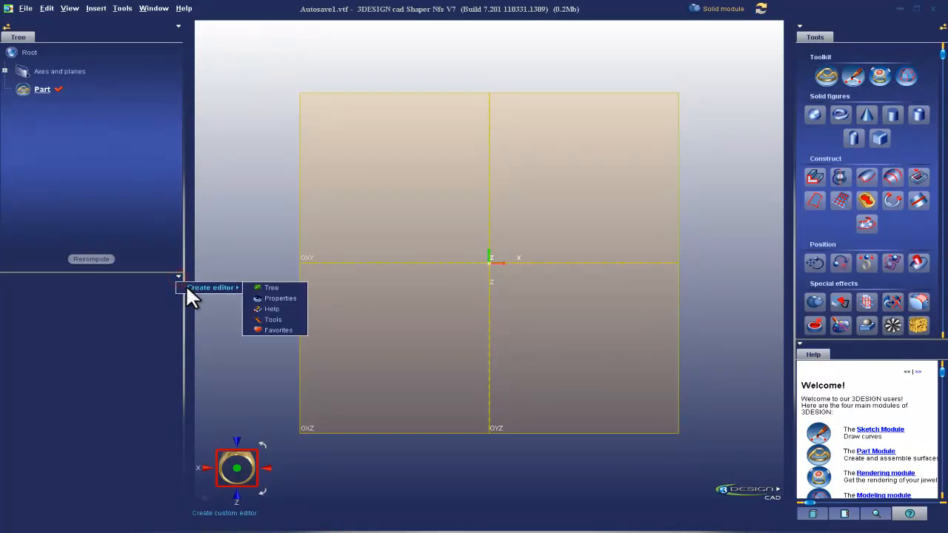
{"action": "left_click", "coordinate": [275, 298]}
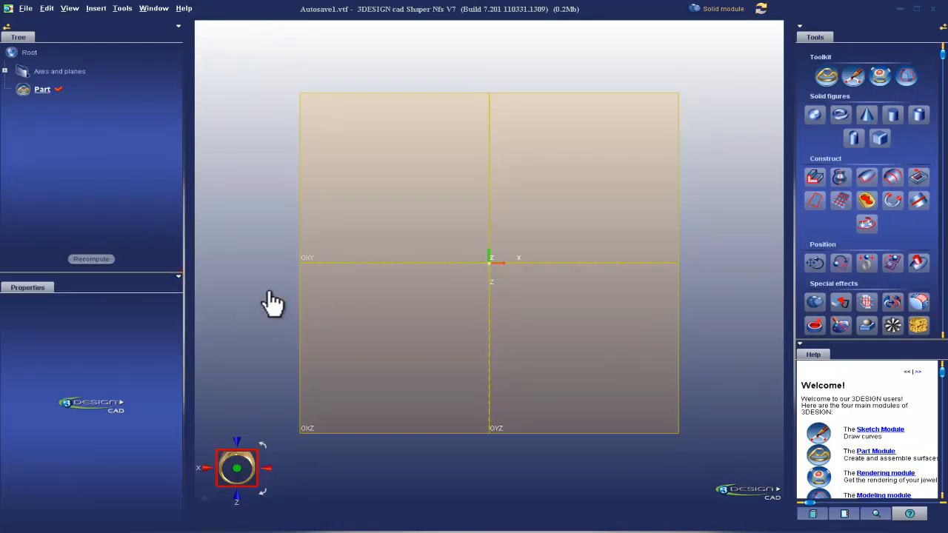
Replace the Tree editor with a Help editor in the same pane, and restore the Tree editor there
{"action": "mouse_move", "coordinate": [179, 24]}
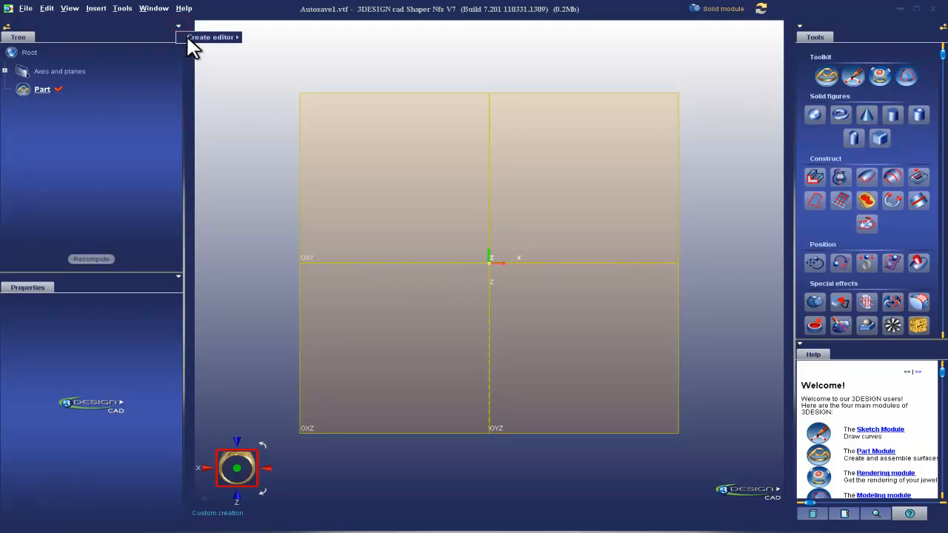
{"action": "left_click", "coordinate": [30, 36]}
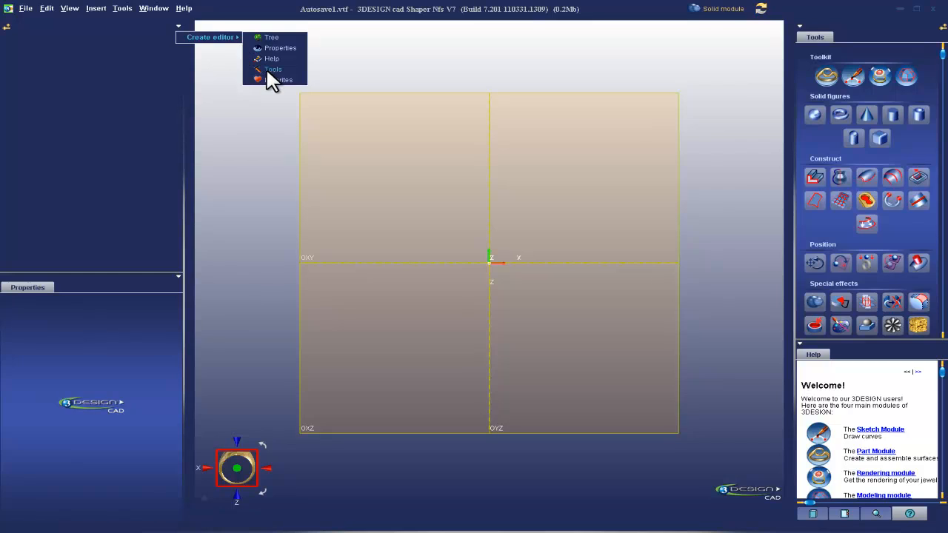
{"action": "left_click", "coordinate": [267, 60]}
{"action": "left_click", "coordinate": [175, 26]}
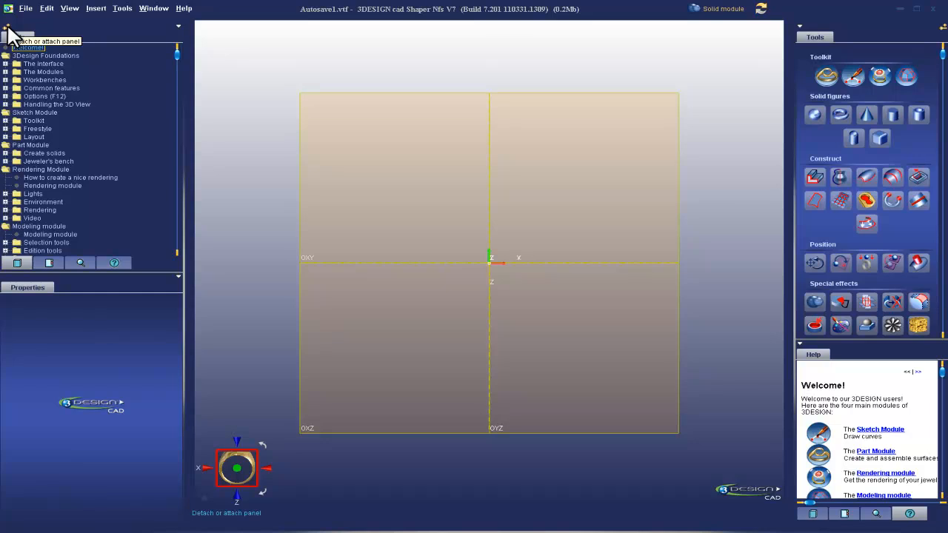
{"action": "left_click", "coordinate": [178, 27]}
{"action": "mouse_move", "coordinate": [189, 37]}
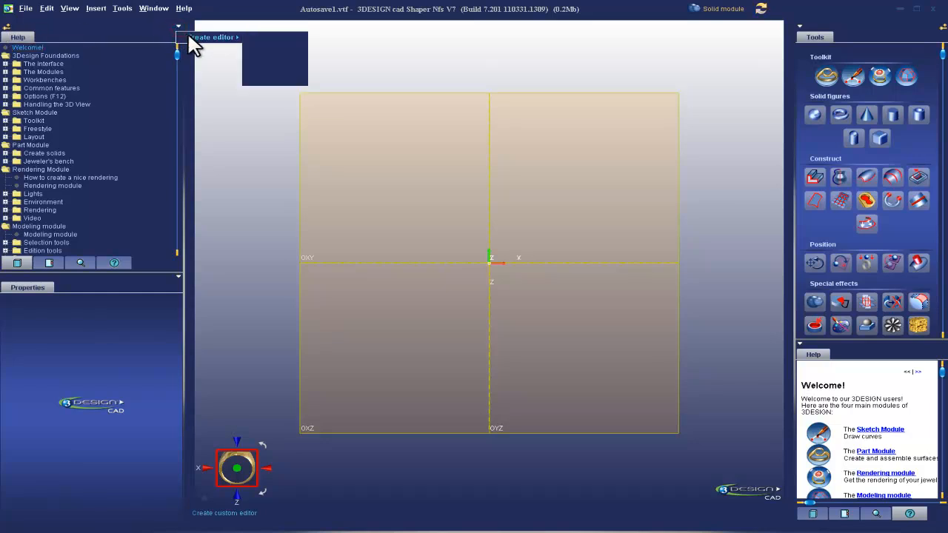
{"action": "left_click", "coordinate": [263, 47]}
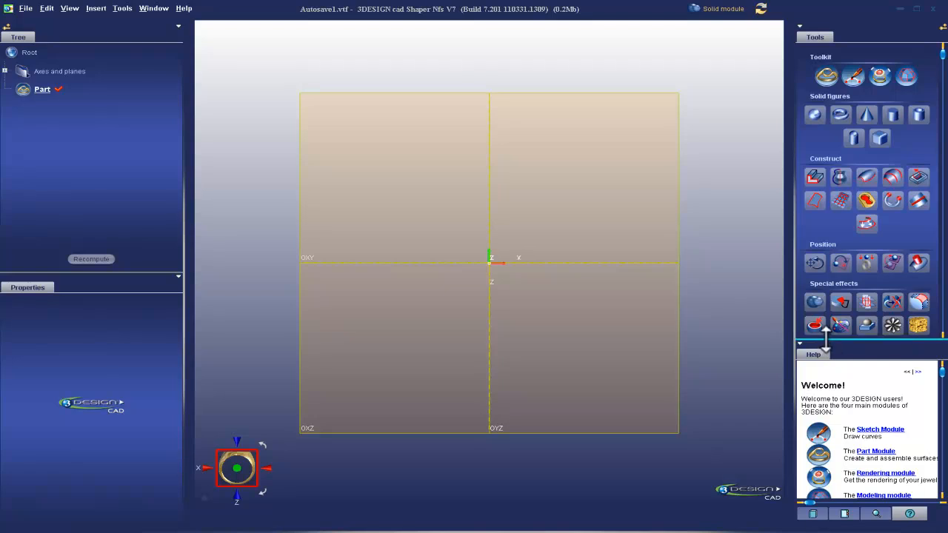
Enlarge the Tools pane to full height over the Help pane and collapse all of its tool categories
{"action": "left_click_drag", "start_coordinate": [829, 342], "coordinate": [853, 523]}
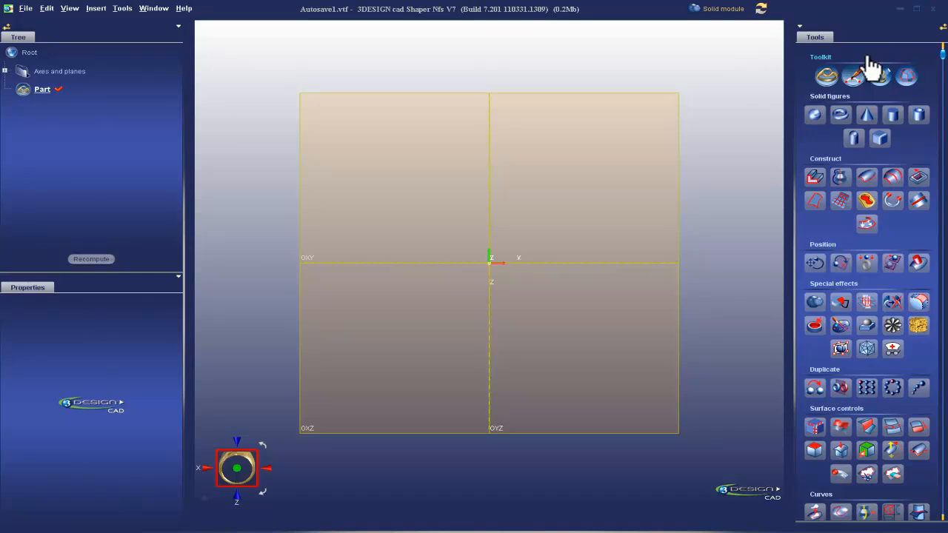
{"action": "scroll", "coordinate": [827, 70], "scroll_direction": "down", "scroll_amount": 1}
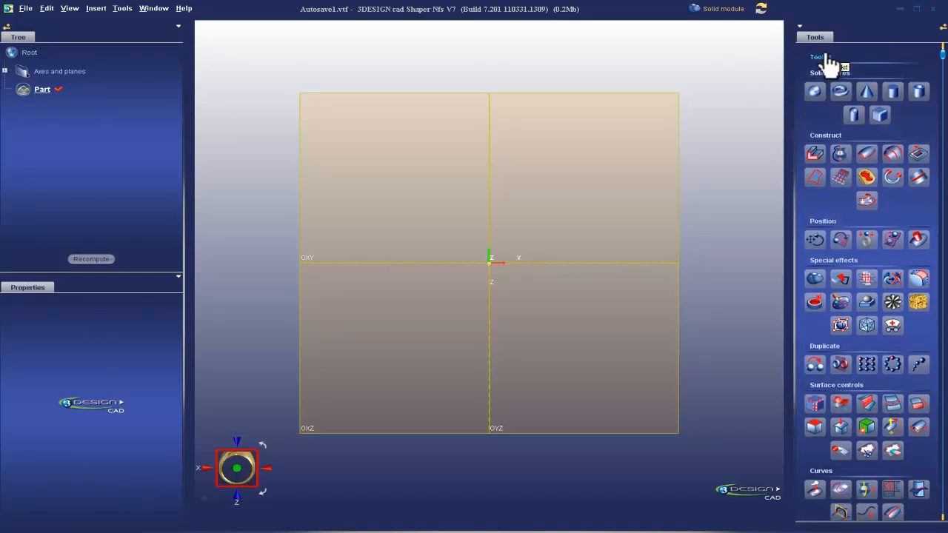
{"action": "left_click", "coordinate": [826, 59]}
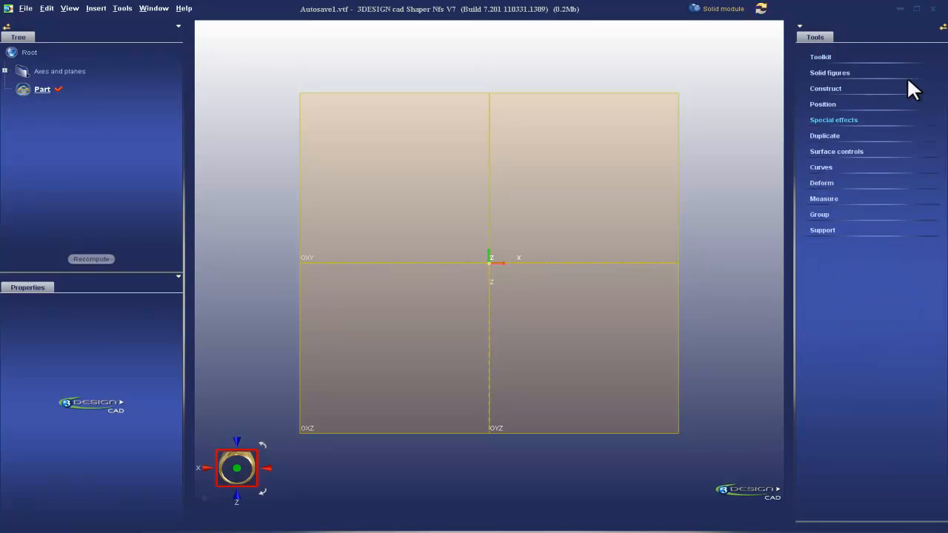
Expand the Toolkit, Solid figures, Construct, Position, Special effects and Duplicate tool categories one by one
{"action": "left_click", "coordinate": [820, 63]}
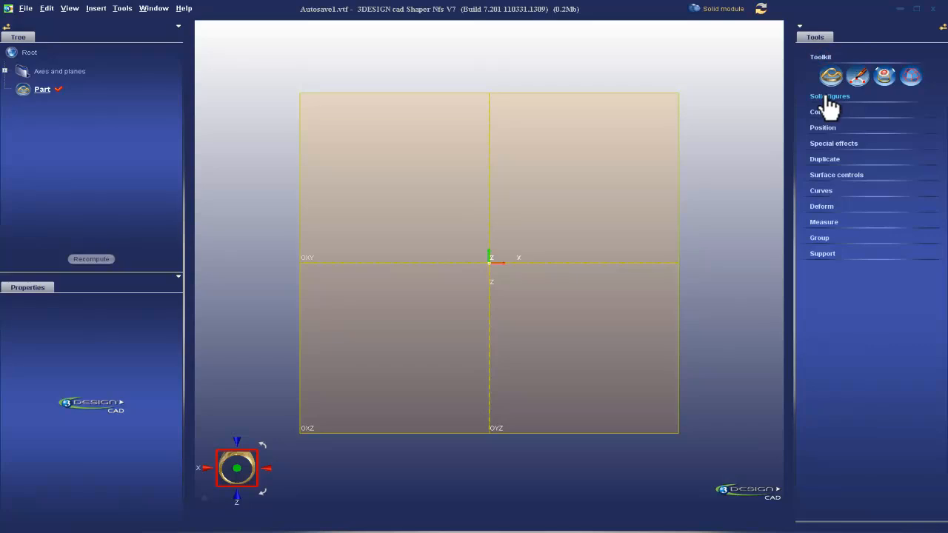
{"action": "left_click", "coordinate": [829, 97]}
{"action": "left_click", "coordinate": [819, 158]}
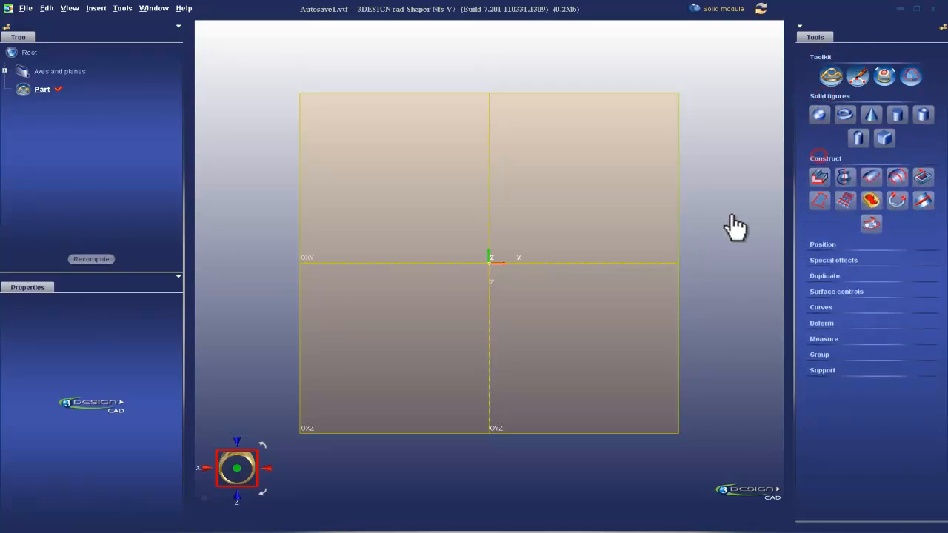
{"action": "left_click", "coordinate": [822, 245]}
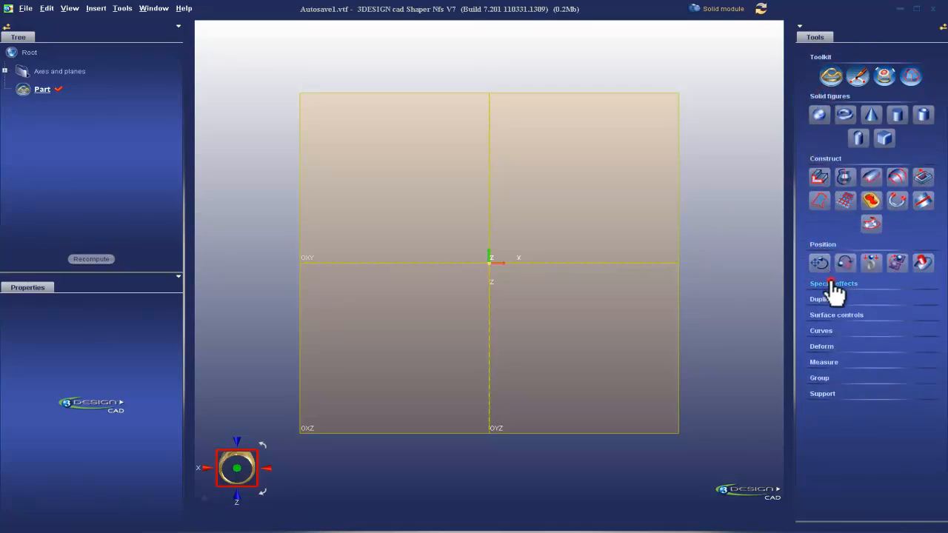
{"action": "left_click", "coordinate": [831, 284]}
{"action": "left_click", "coordinate": [841, 370]}
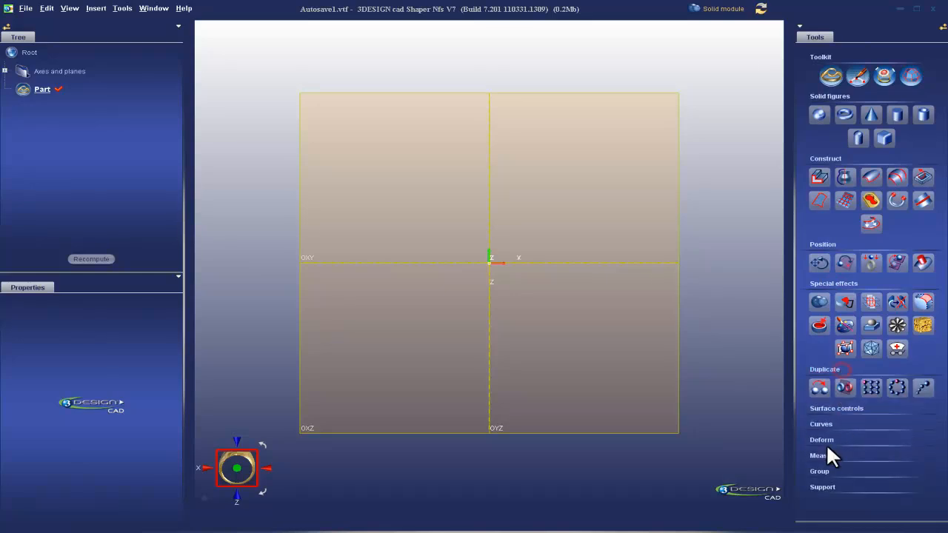
Expand the Surface controls, Curves, Deform, Measure, Group and Support tool categories
{"action": "left_click", "coordinate": [833, 410]}
{"action": "left_click", "coordinate": [829, 457]}
{"action": "left_click", "coordinate": [832, 466]}
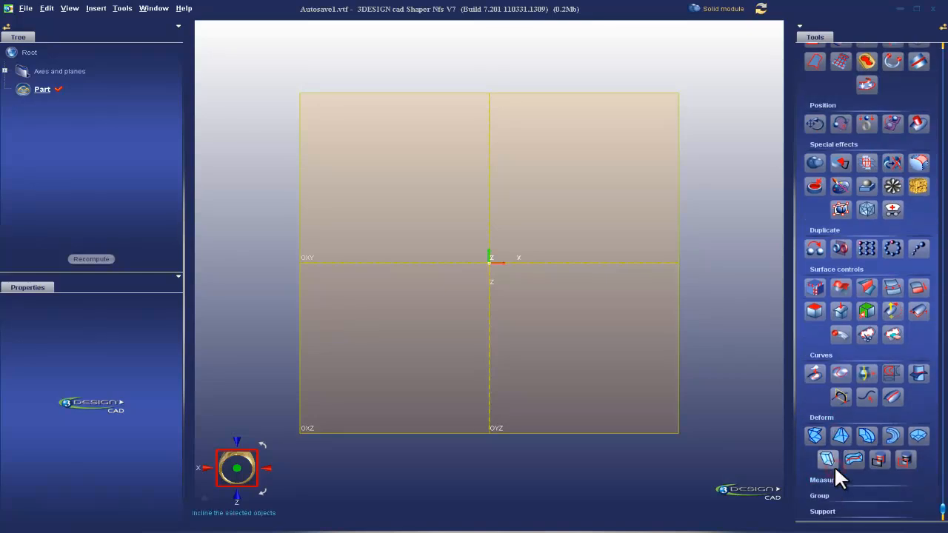
{"action": "left_click", "coordinate": [826, 481]}
{"action": "left_click", "coordinate": [822, 499]}
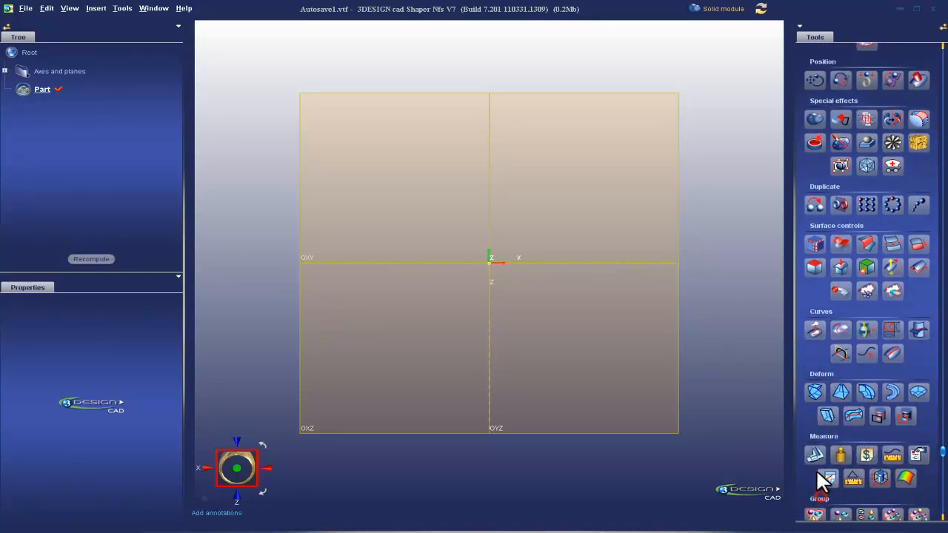
{"action": "left_click", "coordinate": [819, 513]}
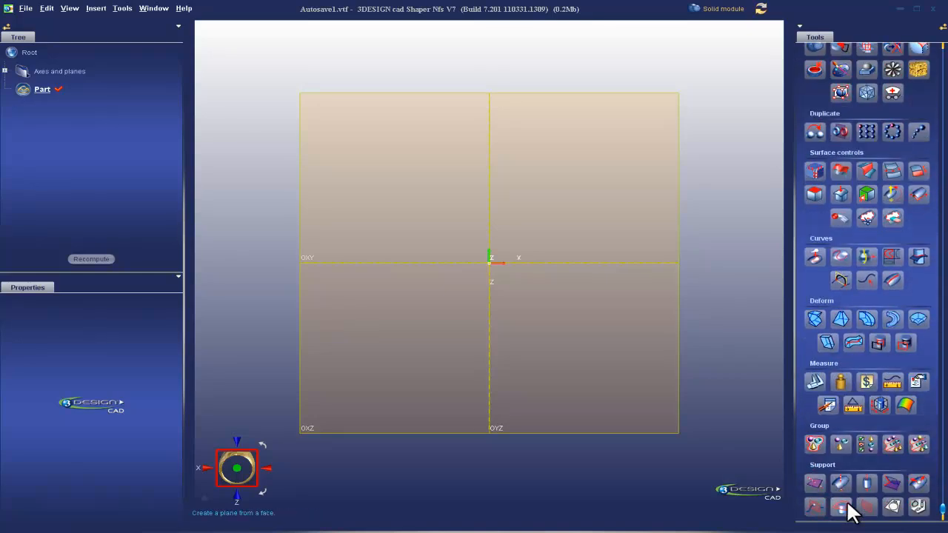
{"action": "scroll", "coordinate": [850, 510], "scroll_direction": "up", "scroll_amount": 7}
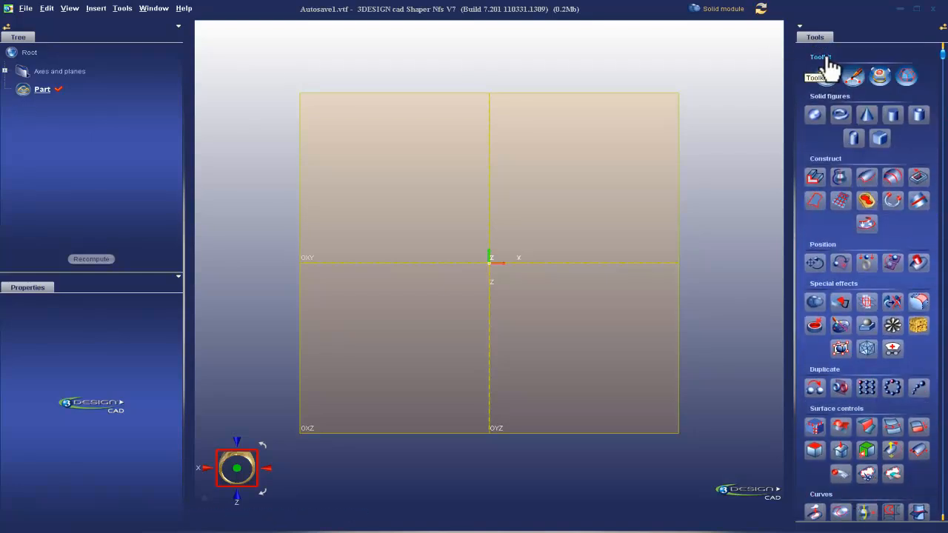
Collapse all Solid module tool categories at once and expand them all again, including Toolkit
{"action": "left_click", "coordinate": [828, 59]}
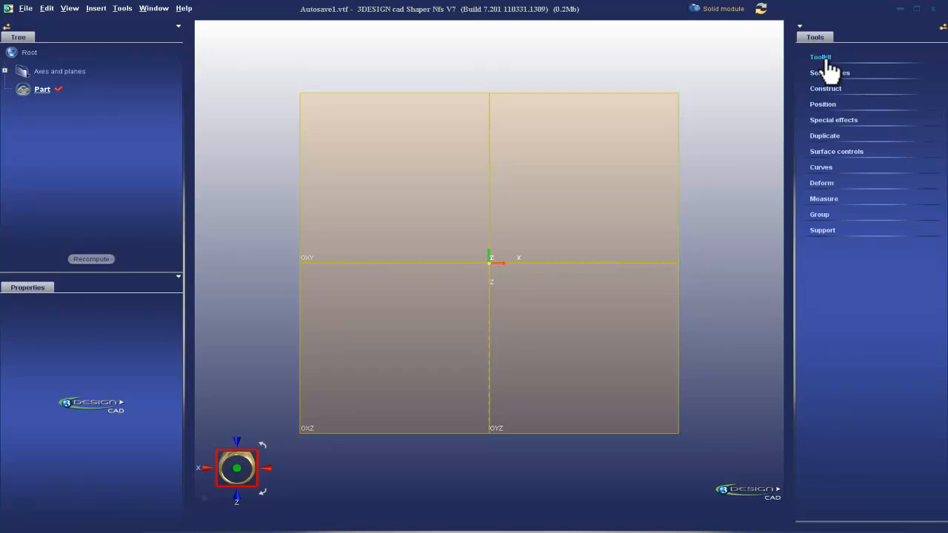
{"action": "left_click", "coordinate": [826, 59]}
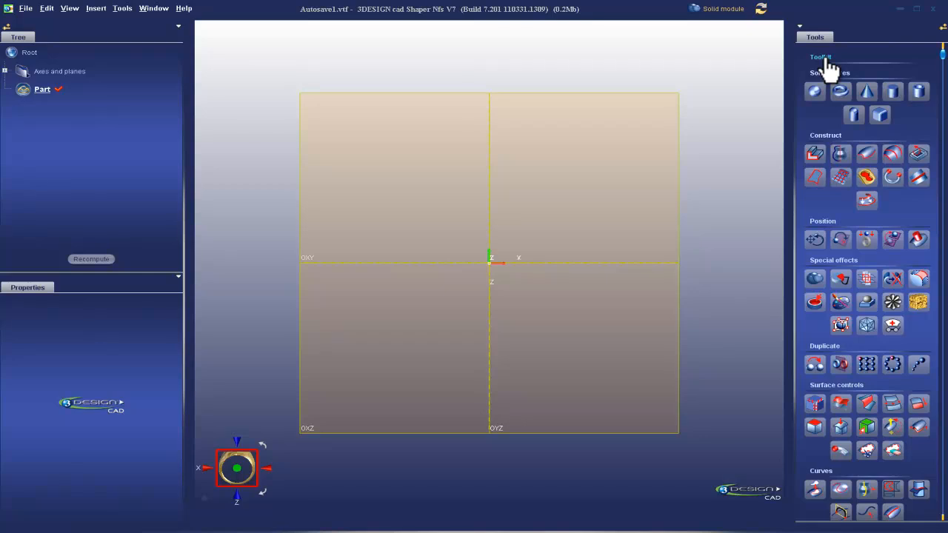
{"action": "left_click", "coordinate": [825, 58]}
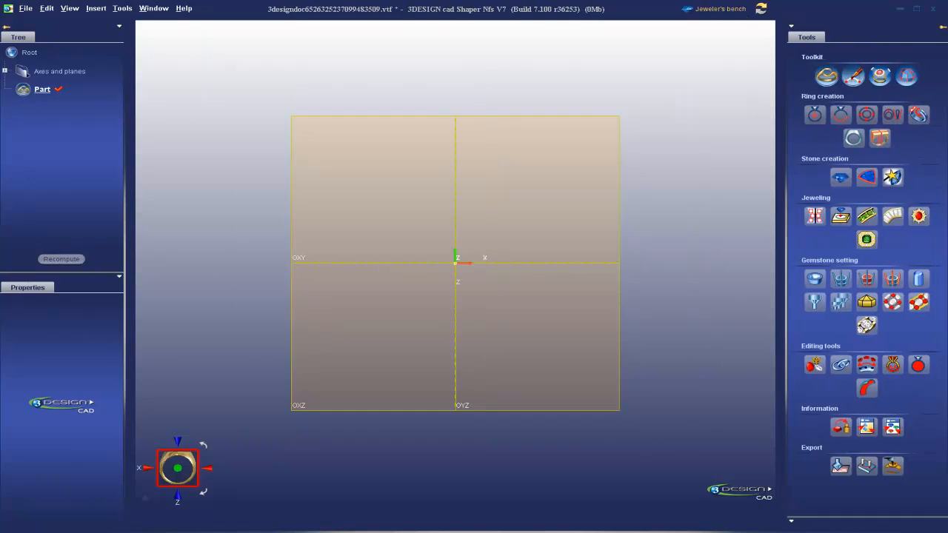
Collapse all Jeweler's bench tool categories, expand them again, and collapse them once more with only Toolkit left open
{"action": "double_click", "coordinate": [812, 57]}
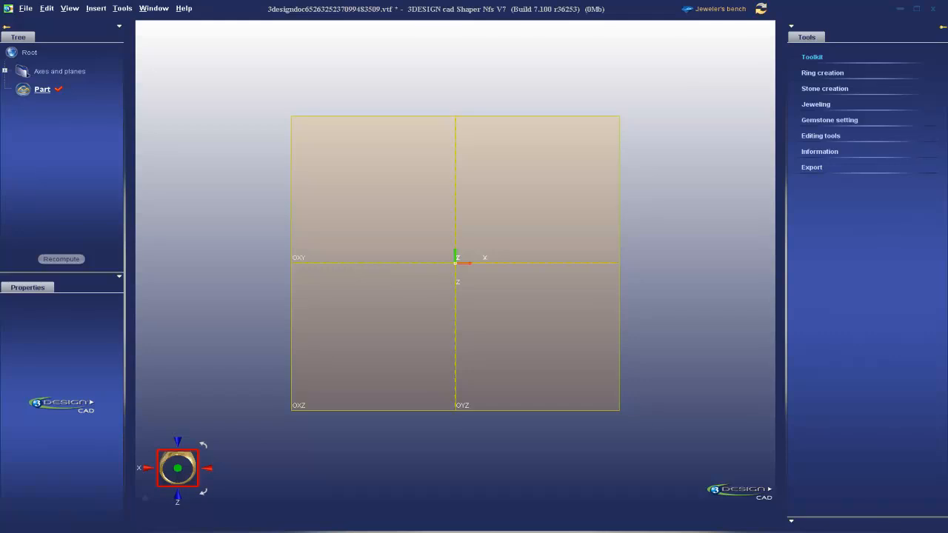
{"action": "double_click", "coordinate": [812, 57]}
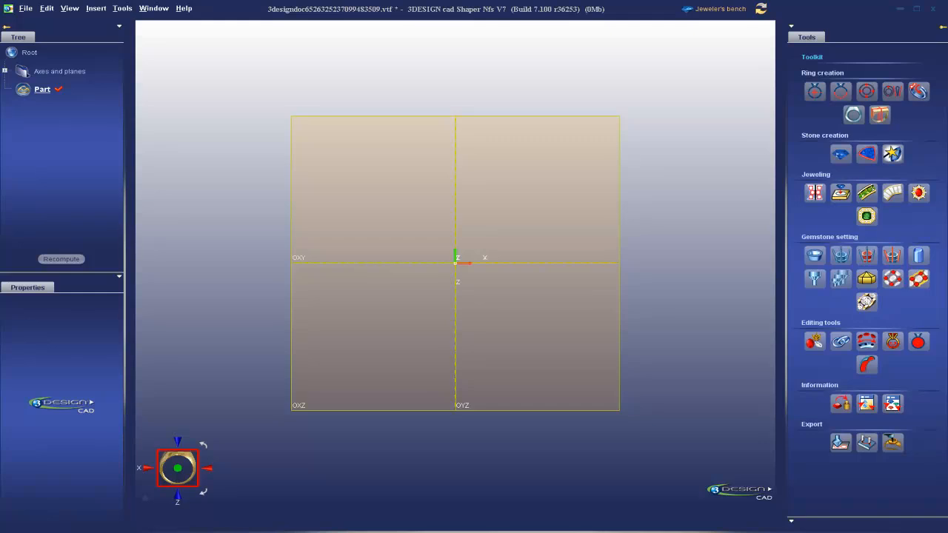
{"action": "double_click", "coordinate": [812, 57]}
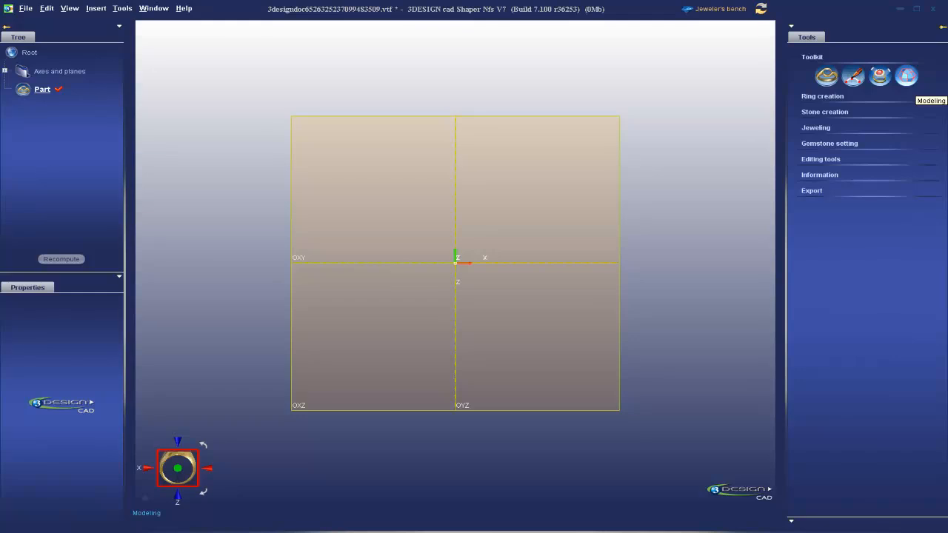
Expand the Ring creation, Stone creation, Jeweling, Gemstone setting, Editing tools, Information and Export categories individually
{"action": "left_click", "coordinate": [822, 96]}
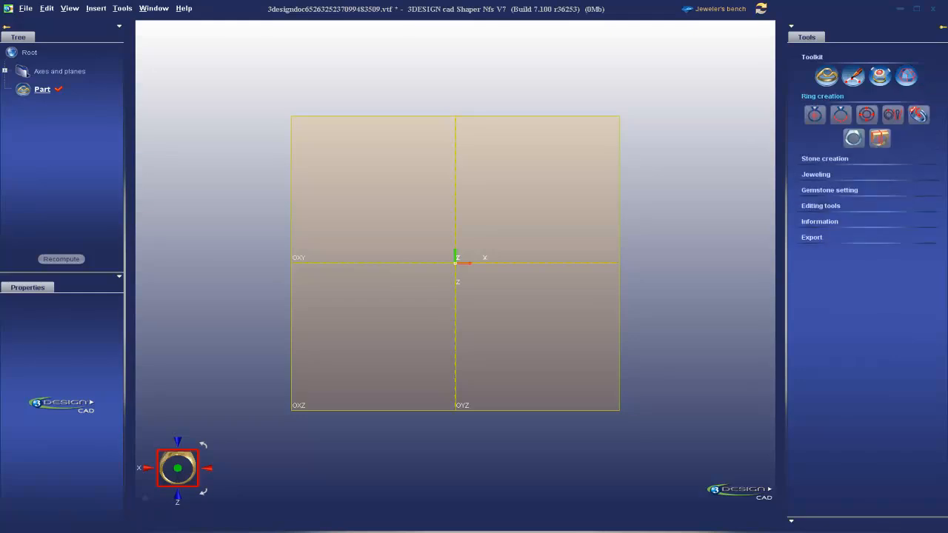
{"action": "left_click", "coordinate": [824, 158]}
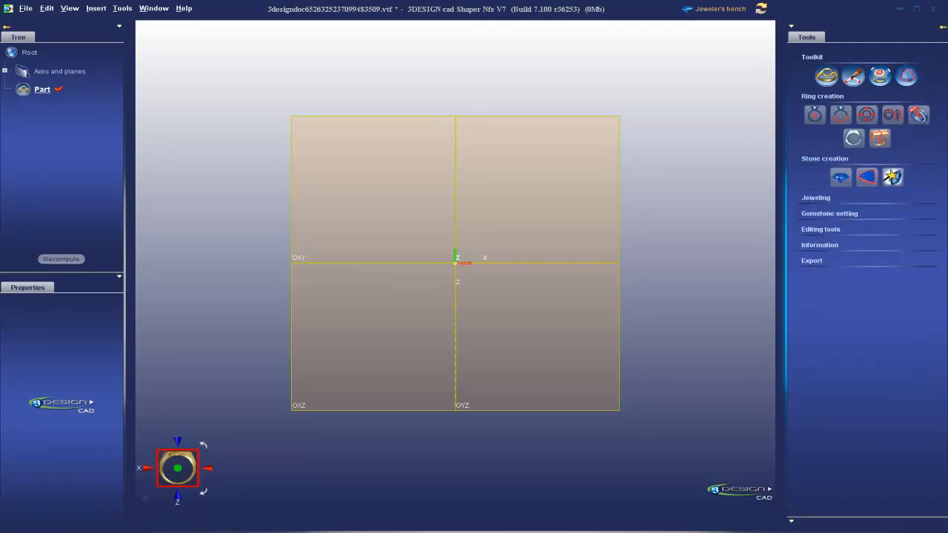
{"action": "left_click", "coordinate": [815, 197]}
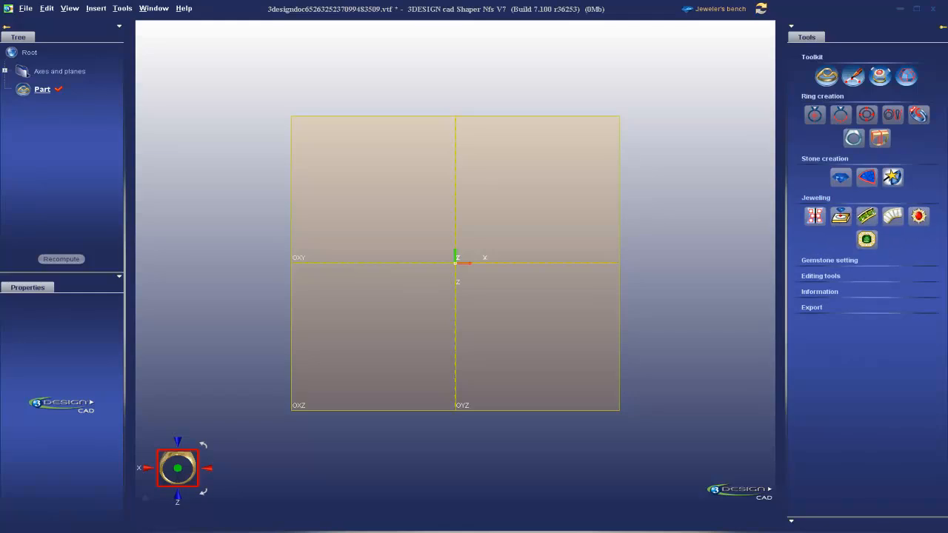
{"action": "left_click", "coordinate": [829, 260]}
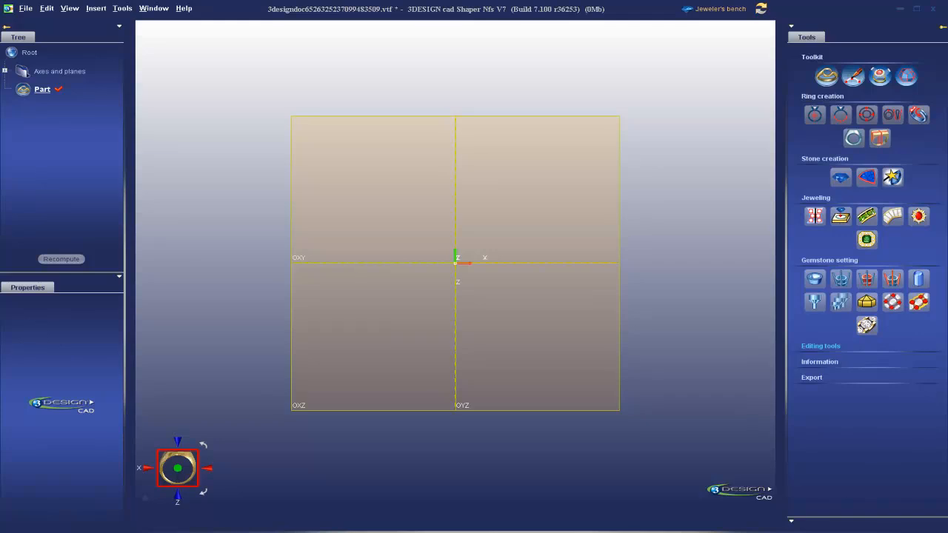
{"action": "left_click", "coordinate": [820, 346]}
{"action": "left_click", "coordinate": [819, 408]}
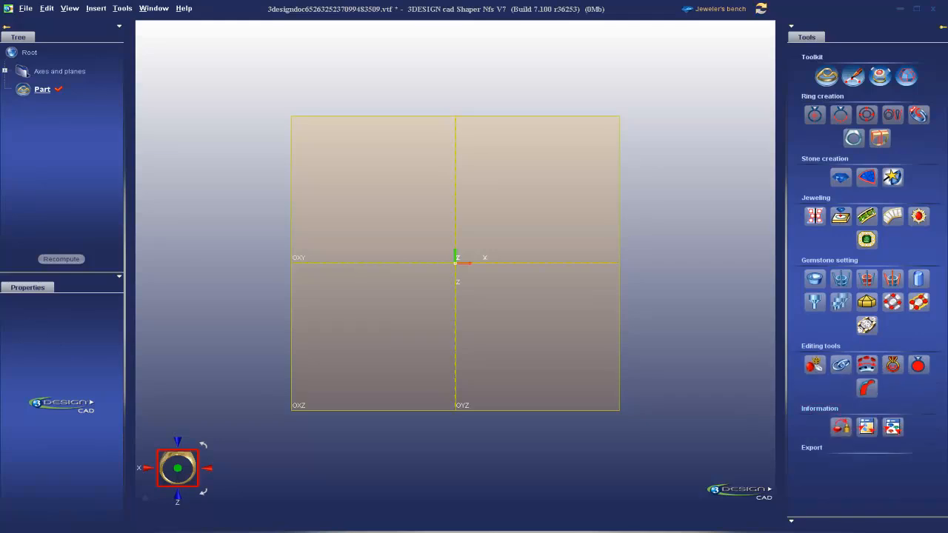
{"action": "left_click", "coordinate": [811, 448]}
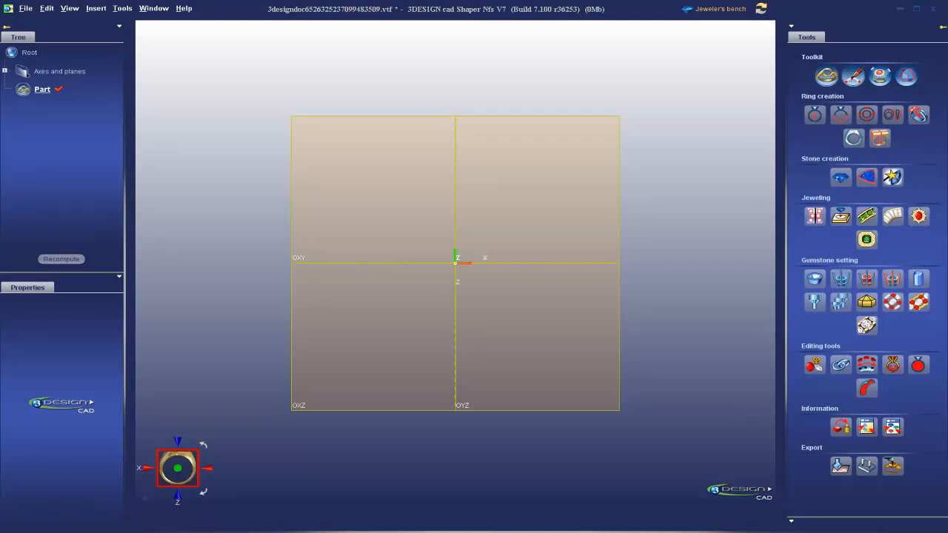
Switch the workbench back and forth between Jeweler's bench and Solid module, ending on Solid module
{"action": "left_click", "coordinate": [761, 8]}
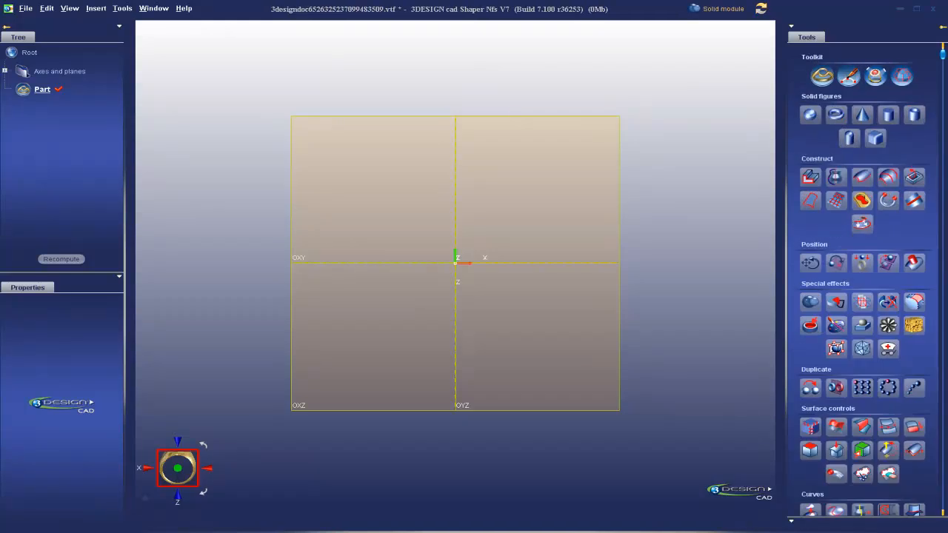
{"action": "left_click", "coordinate": [761, 9]}
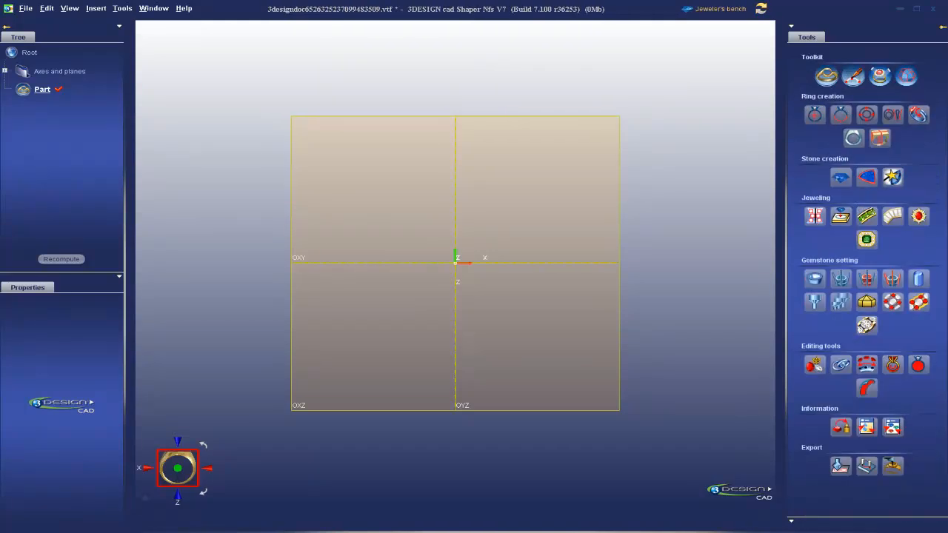
{"action": "left_click", "coordinate": [761, 9]}
{"action": "left_click", "coordinate": [761, 9]}
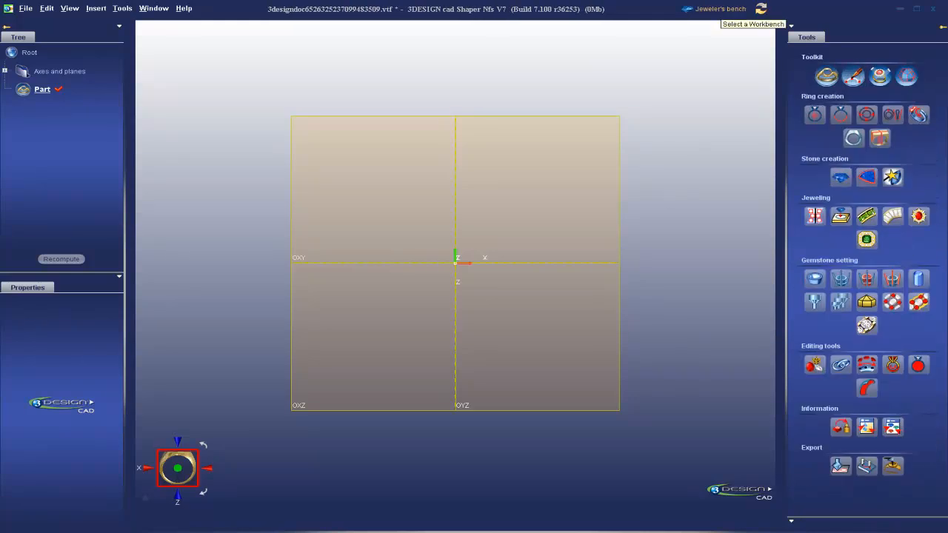
{"action": "left_click", "coordinate": [761, 9]}
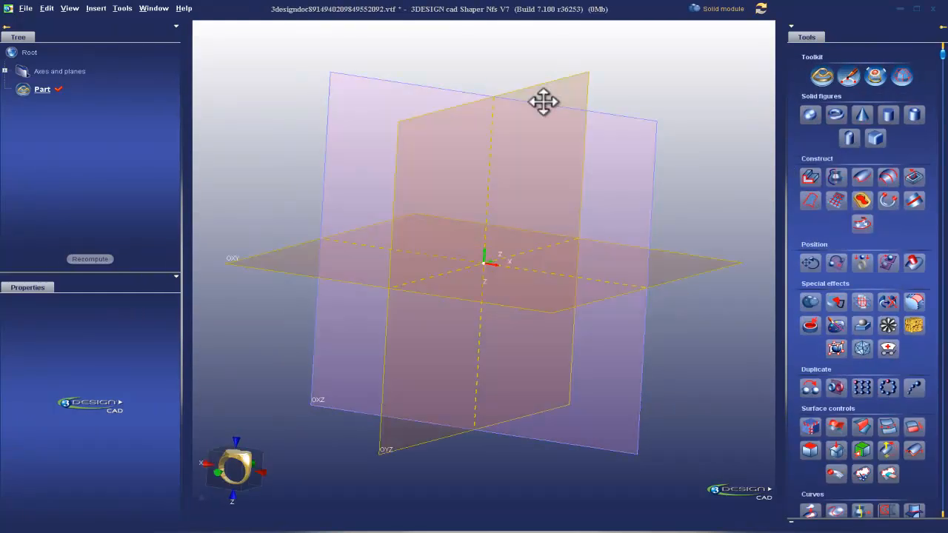
Start a sketch on the OXZ plane and draw three circles: radius about 4.77 mm at the origin, one upper left and a smaller one upper right
{"action": "left_click", "coordinate": [543, 101]}
{"action": "left_click", "coordinate": [849, 74]}
{"action": "left_click", "coordinate": [860, 160]}
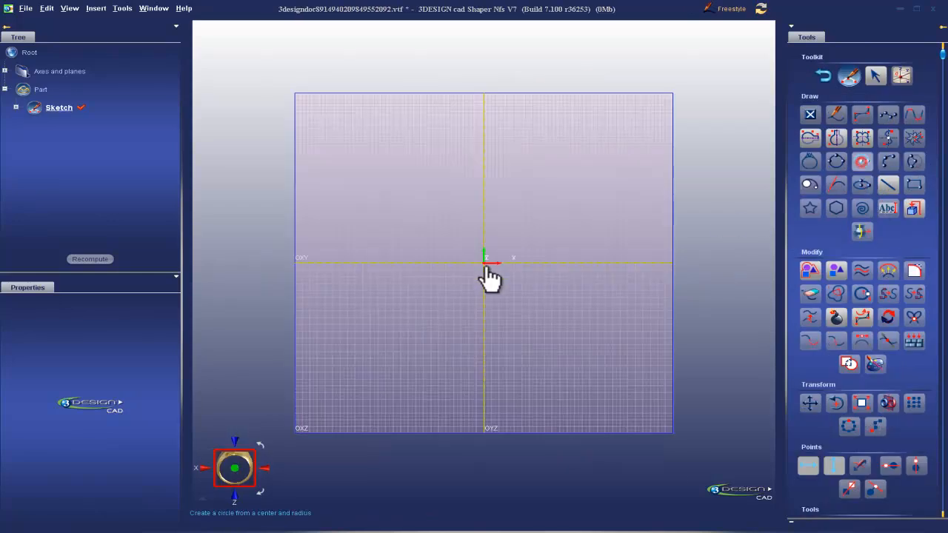
{"action": "left_click_drag", "start_coordinate": [483, 261], "coordinate": [519, 252]}
{"action": "left_click_drag", "start_coordinate": [388, 193], "coordinate": [423, 183]}
{"action": "left_click_drag", "start_coordinate": [558, 189], "coordinate": [580, 189]}
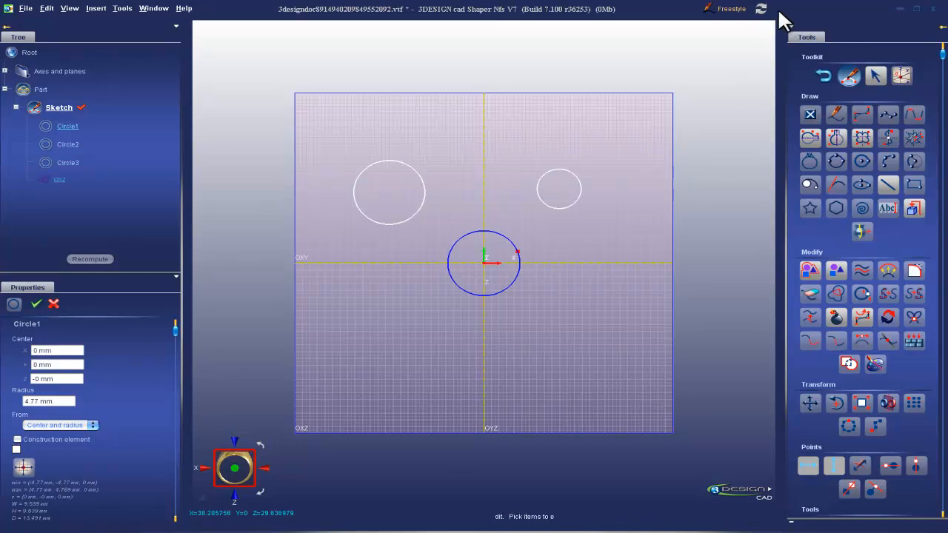
Look through the Freestyle sketch tools and collapse all of their categories
{"action": "scroll", "coordinate": [818, 295], "scroll_direction": "down", "scroll_amount": 2}
{"action": "scroll", "coordinate": [817, 222], "scroll_direction": "up", "scroll_amount": 2}
{"action": "left_click", "coordinate": [811, 58]}
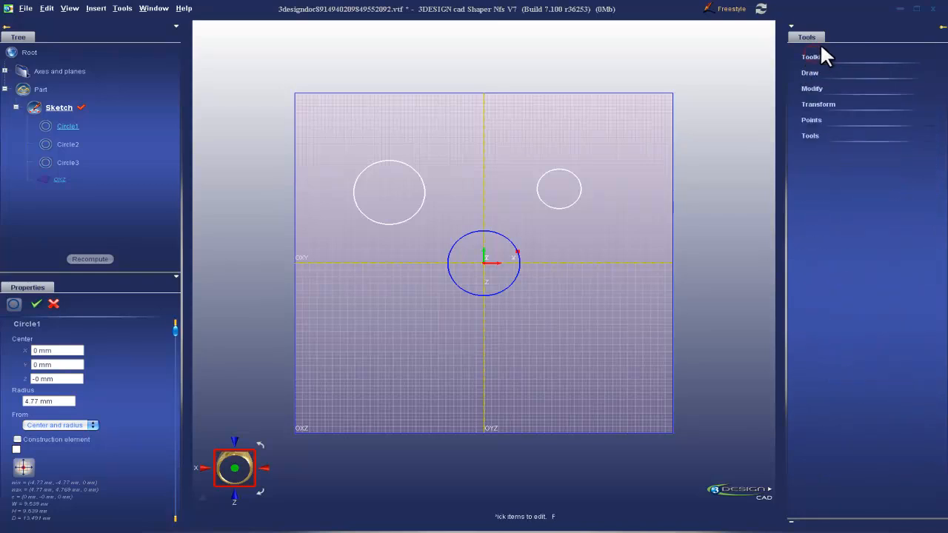
Expand the Toolkit, Draw, Modify, Transform, Points and Tools categories of the Freestyle sketch workbench
{"action": "left_click", "coordinate": [813, 58]}
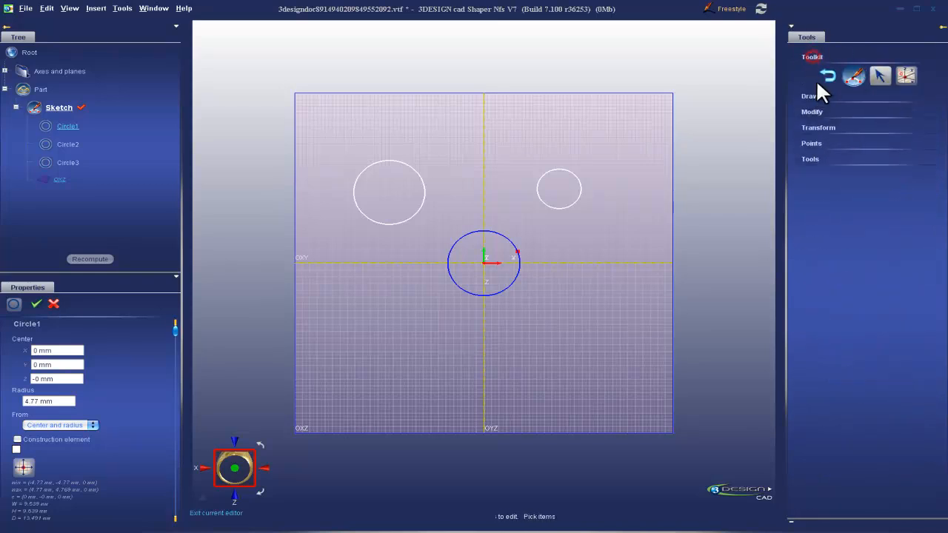
{"action": "left_click", "coordinate": [813, 97]}
{"action": "left_click", "coordinate": [810, 253]}
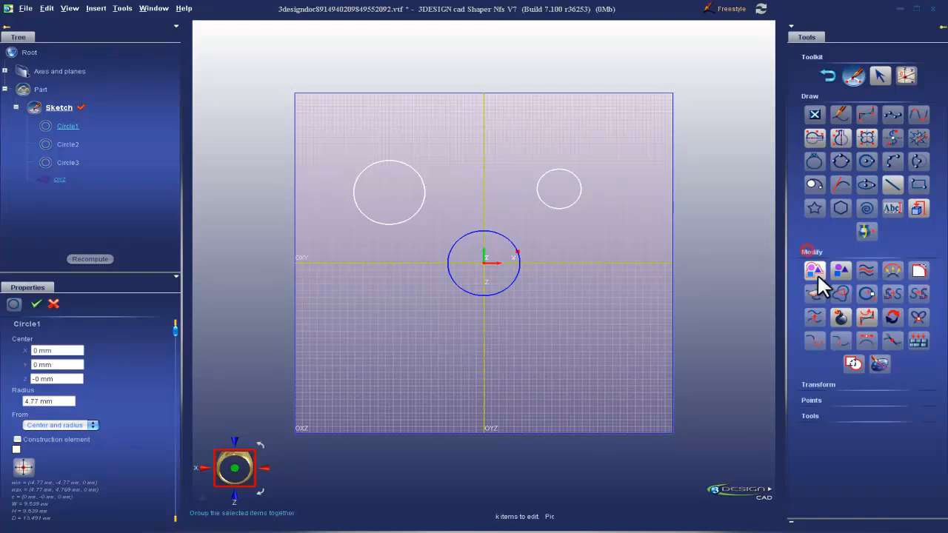
{"action": "left_click", "coordinate": [807, 385]}
{"action": "left_click", "coordinate": [813, 448]}
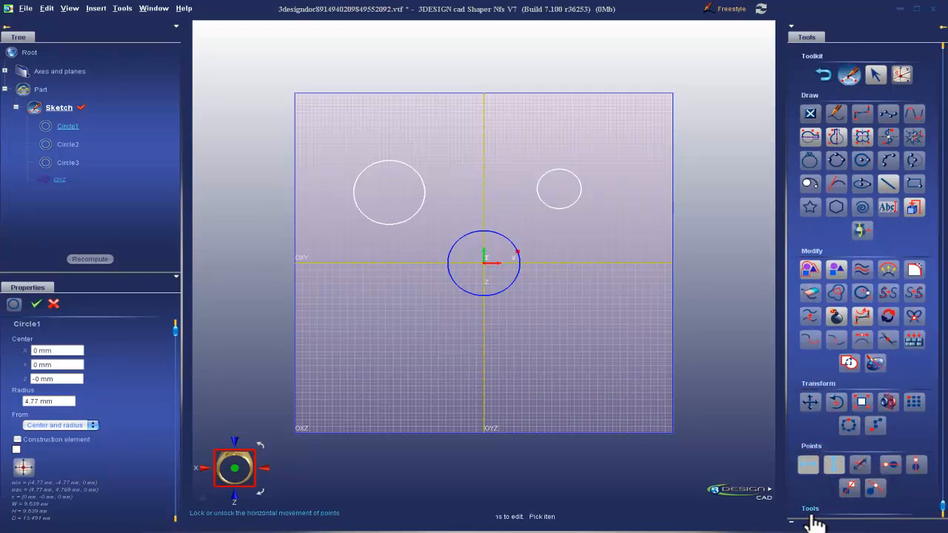
{"action": "left_click", "coordinate": [810, 510]}
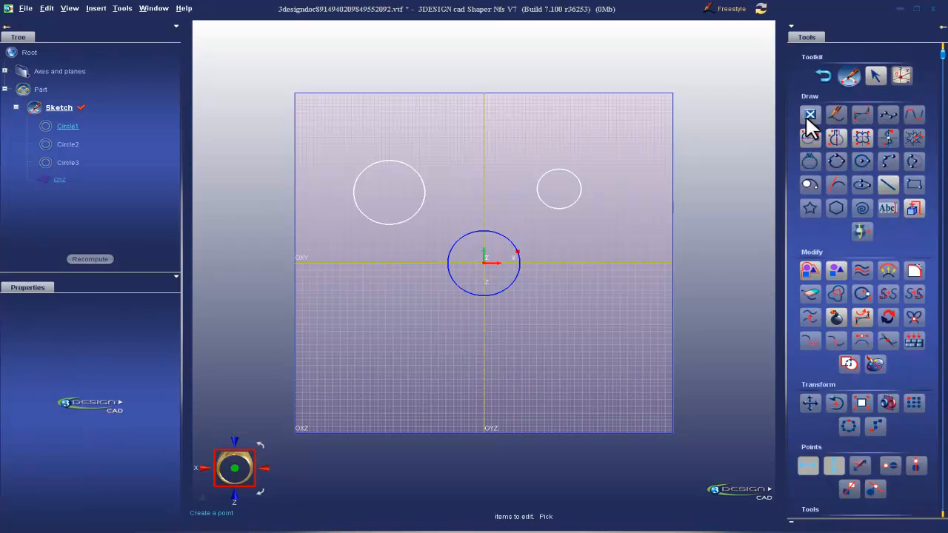
Switch the sketch workbench to Layout and expand its Toolkit, Layout, Transform and Measures categories
{"action": "left_click", "coordinate": [724, 14]}
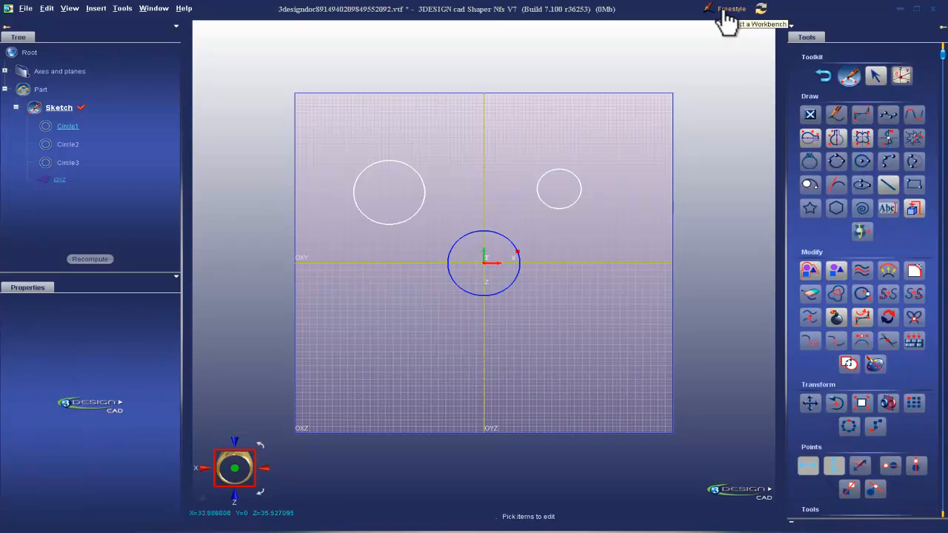
{"action": "left_click", "coordinate": [732, 24]}
{"action": "right_click", "coordinate": [805, 58]}
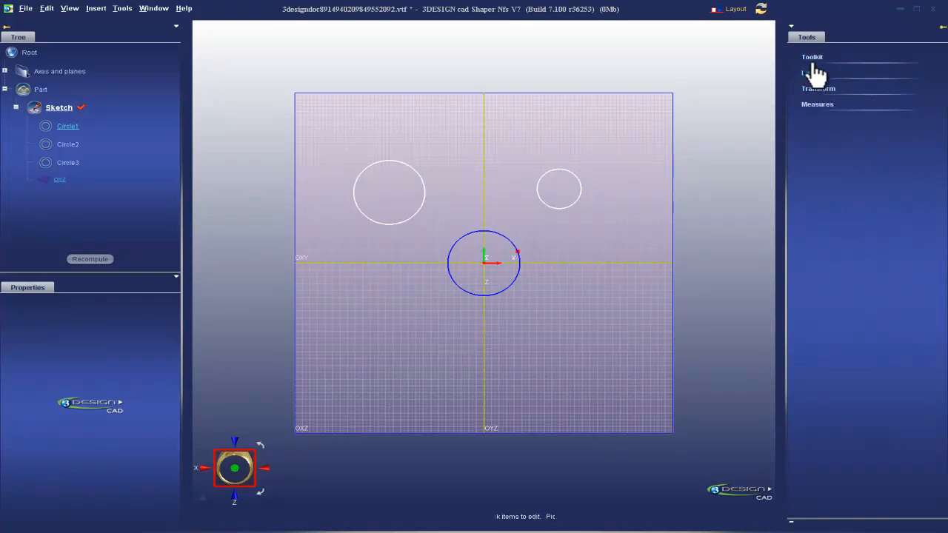
{"action": "left_click", "coordinate": [811, 60]}
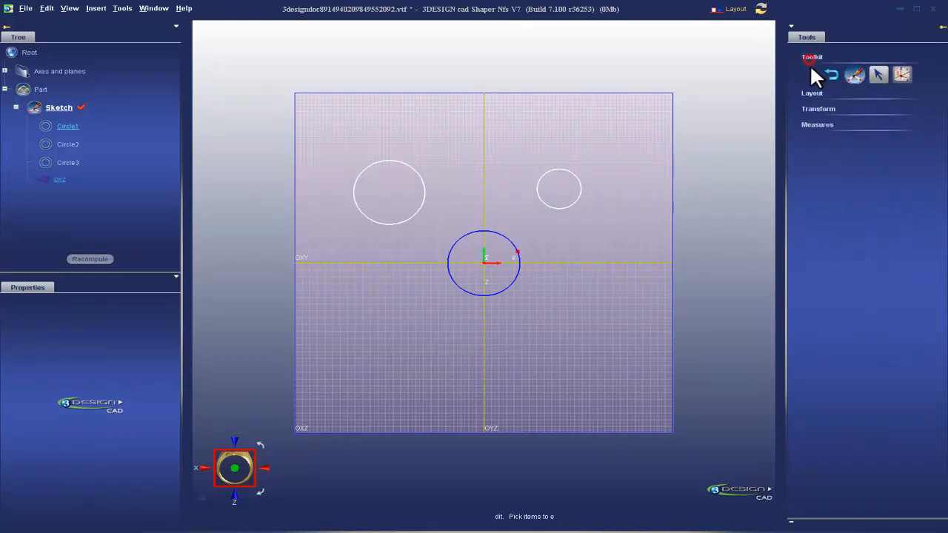
{"action": "left_click", "coordinate": [813, 98]}
{"action": "left_click", "coordinate": [817, 183]}
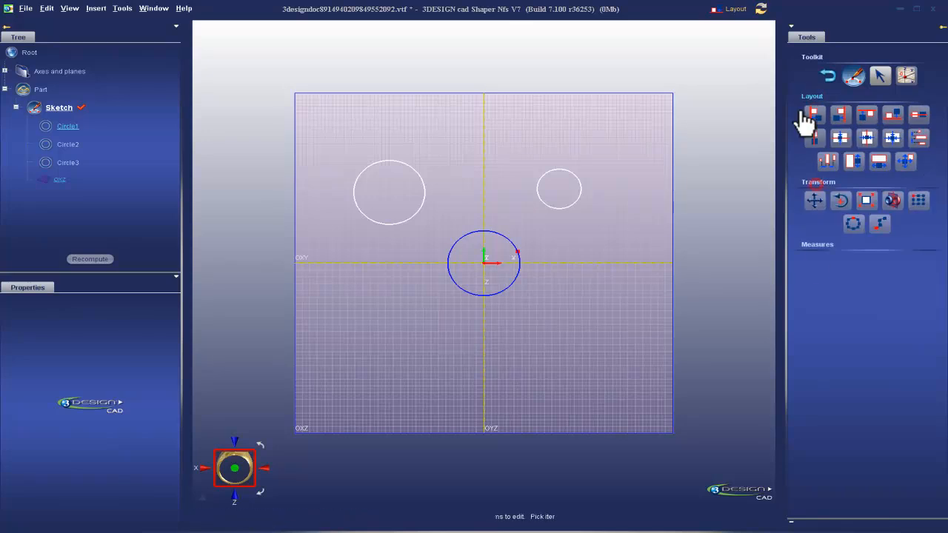
{"action": "left_click", "coordinate": [811, 245]}
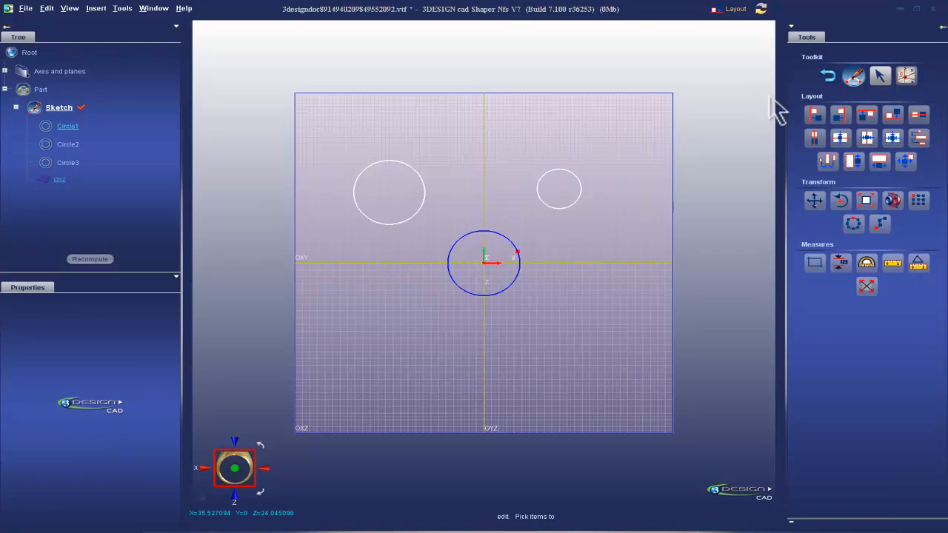
Collapse the Layout workbench's Toolkit category and switch the workbench back to Freestyle
{"action": "left_click", "coordinate": [801, 58]}
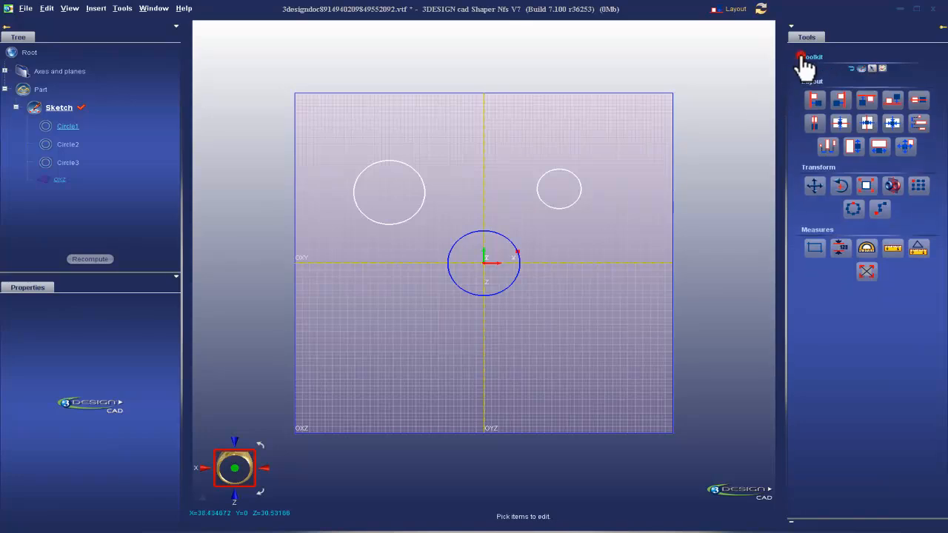
{"action": "left_click", "coordinate": [735, 10]}
{"action": "left_click", "coordinate": [733, 10]}
{"action": "left_click", "coordinate": [733, 10]}
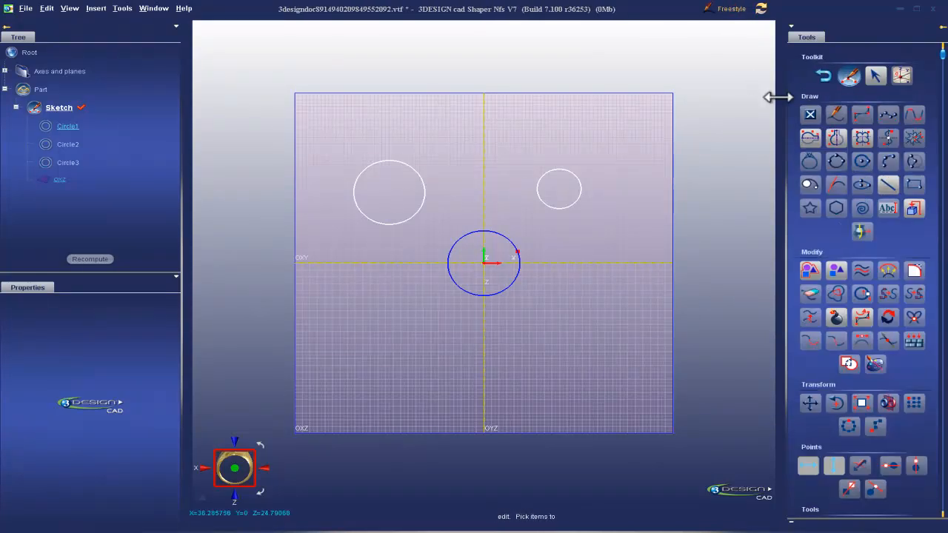
Exit the sketch to the Solid module, reopen it through one of its circles, and return to the Part level
{"action": "left_click", "coordinate": [823, 76]}
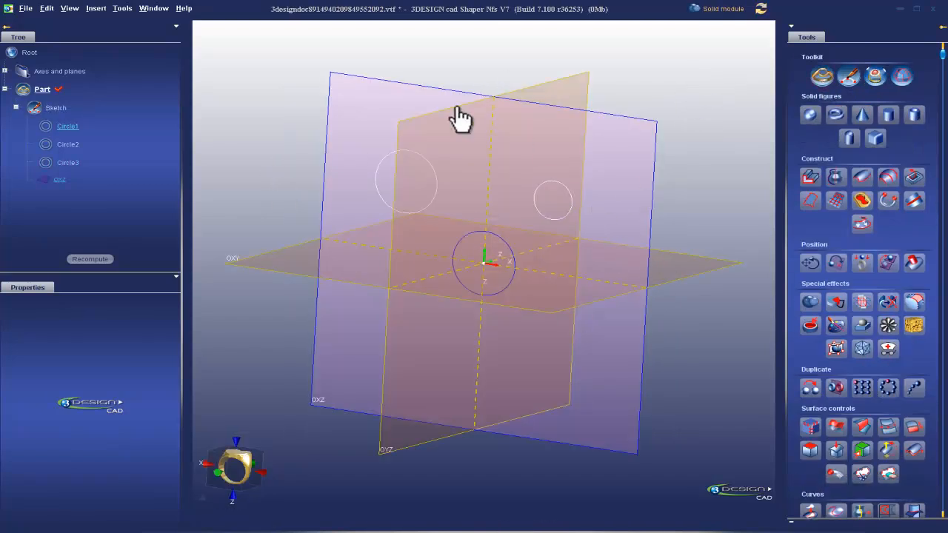
{"action": "double_click", "coordinate": [539, 192]}
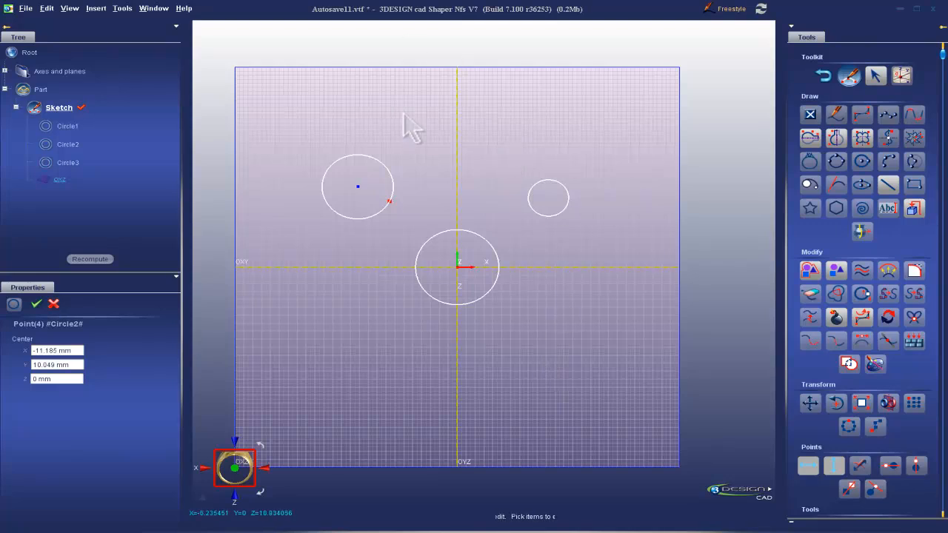
{"action": "double_click", "coordinate": [41, 87]}
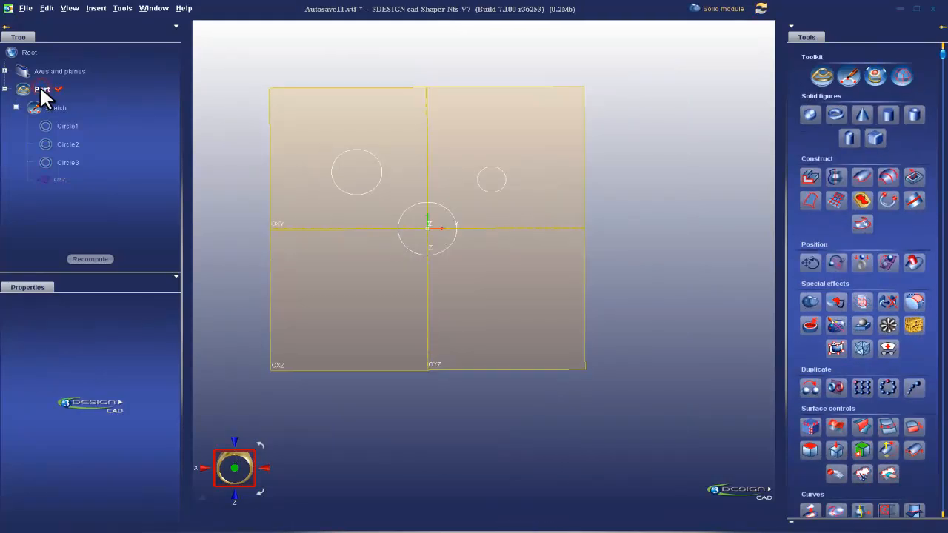
Delete the larger off-centre circle, followed by the origin circle and the small circle together
{"action": "mouse_move", "coordinate": [643, 99]}
{"action": "right_mouse_down"}
{"action": "mouse_move", "coordinate": [579, 183]}
{"action": "mouse_move", "coordinate": [453, 203]}
{"action": "mouse_move", "coordinate": [448, 217]}
{"action": "mouse_move", "coordinate": [612, 290]}
{"action": "mouse_move", "coordinate": [464, 284]}
{"action": "mouse_move", "coordinate": [438, 256]}
{"action": "right_mouse_up"}
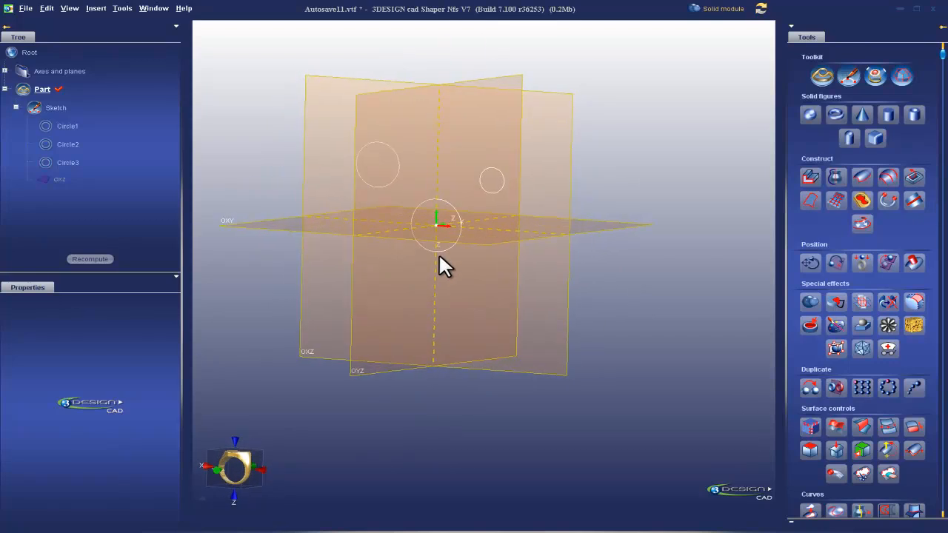
{"action": "left_click", "coordinate": [398, 165]}
{"action": "key", "text": "Delete"}
{"action": "left_click", "coordinate": [459, 214]}
{"action": "left_click", "coordinate": [447, 202]}
{"action": "left_click", "coordinate": [447, 204]}
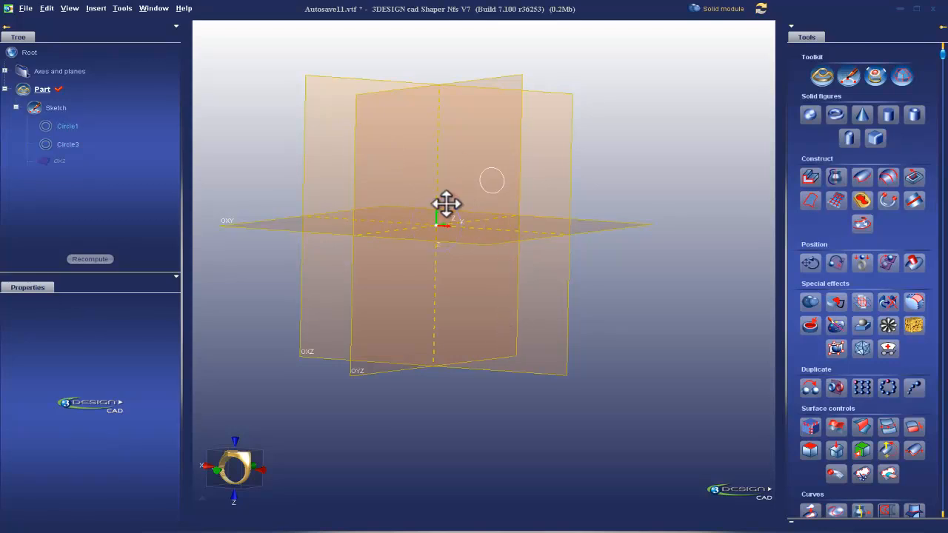
{"action": "left_click", "coordinate": [503, 185], "text": "shift"}
{"action": "key", "text": "Delete"}
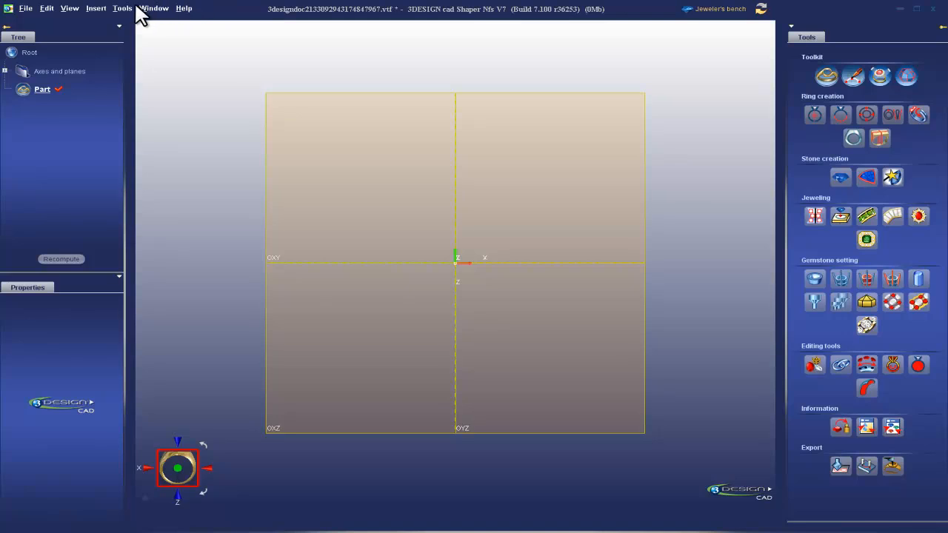
Open the program's Options dialog, reposition it higher and widen it on both sides
{"action": "left_click", "coordinate": [127, 10]}
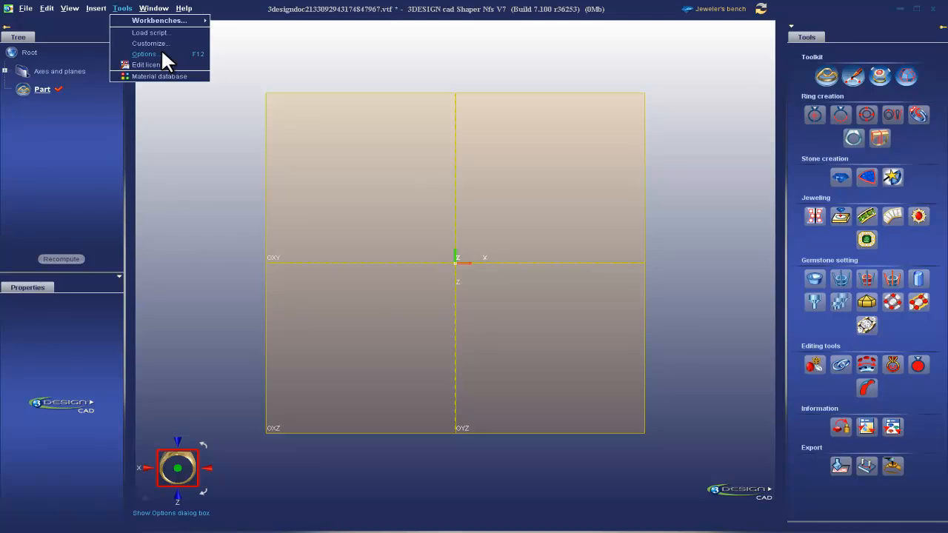
{"action": "left_click", "coordinate": [161, 54]}
{"action": "left_click_drag", "start_coordinate": [450, 153], "coordinate": [424, 74]}
{"action": "left_click_drag", "start_coordinate": [301, 236], "coordinate": [269, 232]}
{"action": "left_click_drag", "start_coordinate": [645, 193], "coordinate": [675, 193]}
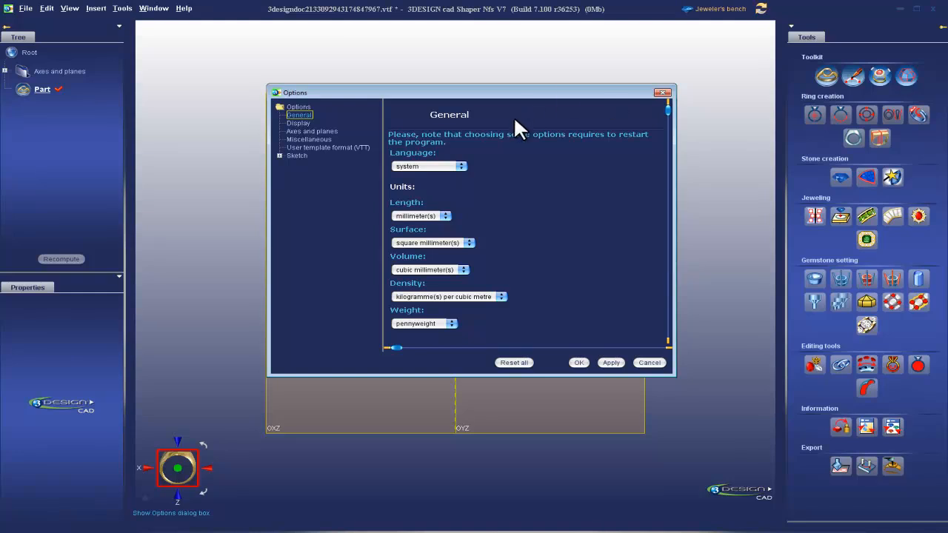
Review the General options, from the language and unit settings down to the monetary unit, display times and sound
{"action": "scroll", "coordinate": [560, 243], "scroll_direction": "down", "scroll_amount": 2}
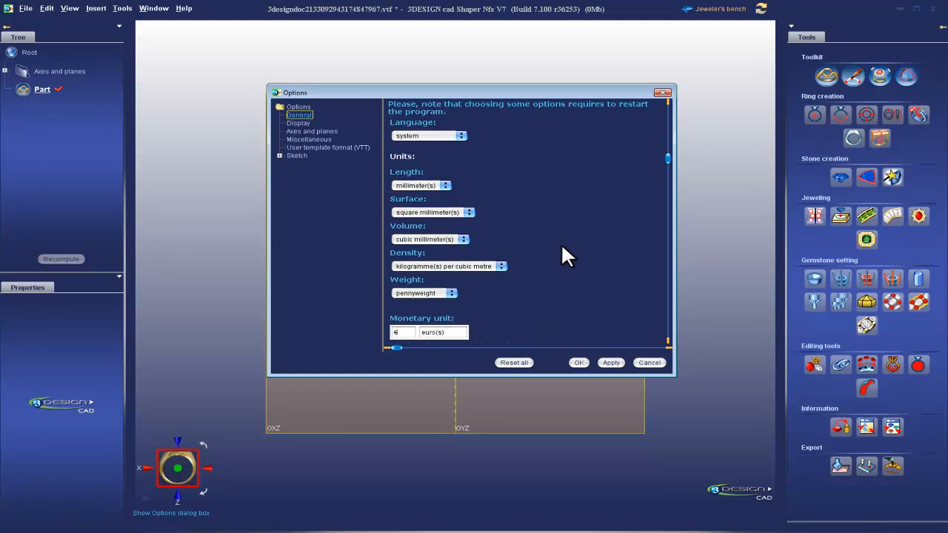
{"action": "scroll", "coordinate": [560, 243], "scroll_direction": "up", "scroll_amount": 1}
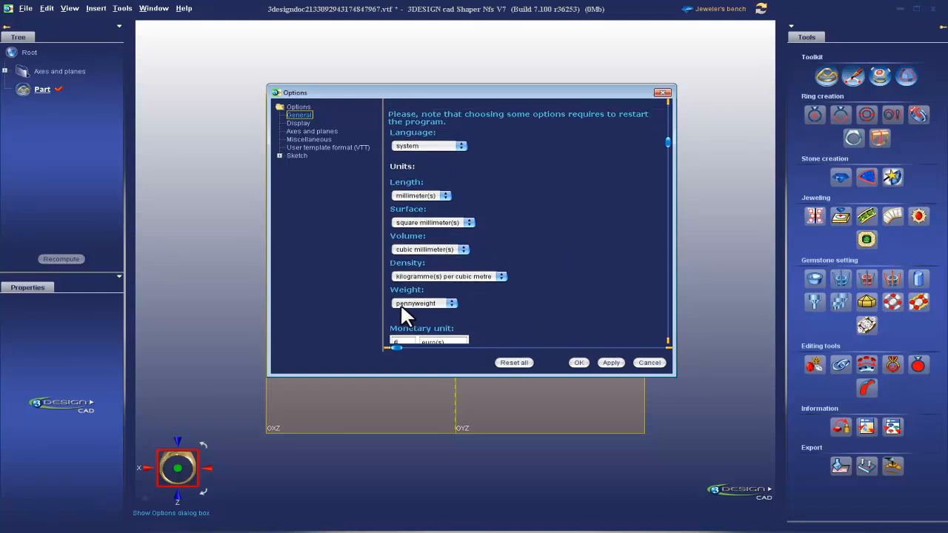
{"action": "scroll", "coordinate": [577, 252], "scroll_direction": "down", "scroll_amount": 2}
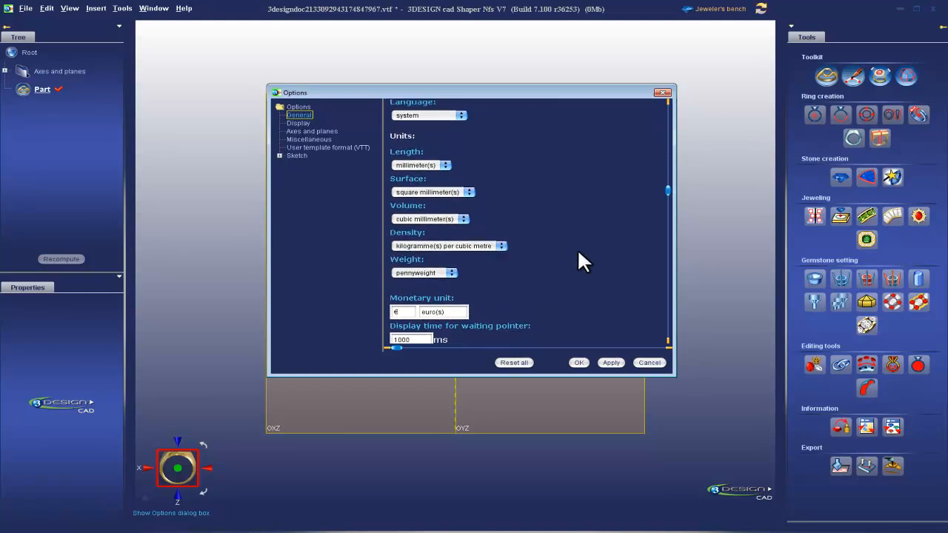
{"action": "scroll", "coordinate": [578, 252], "scroll_direction": "down", "scroll_amount": 3}
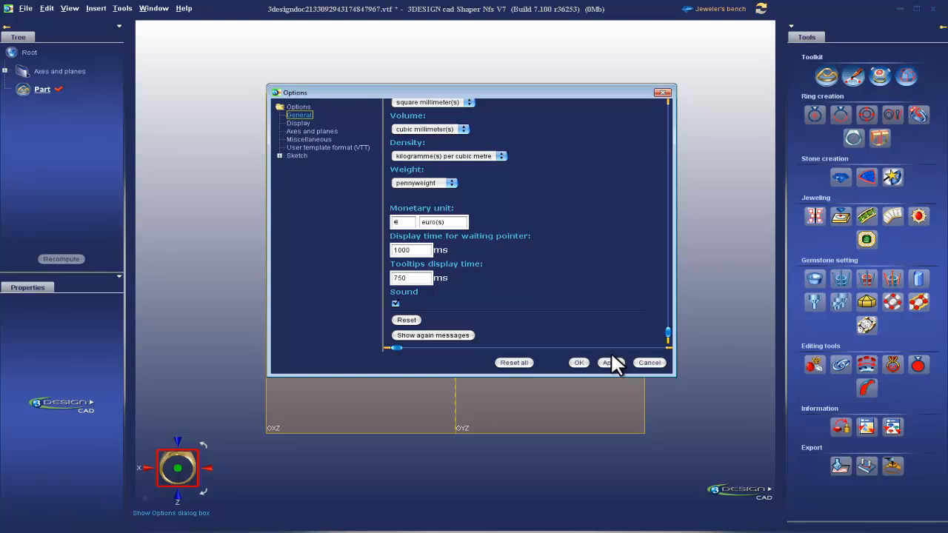
Review the Display options, from display accuracy and compass settings down to 3D hotspot and advanced material display
{"action": "left_click", "coordinate": [300, 120]}
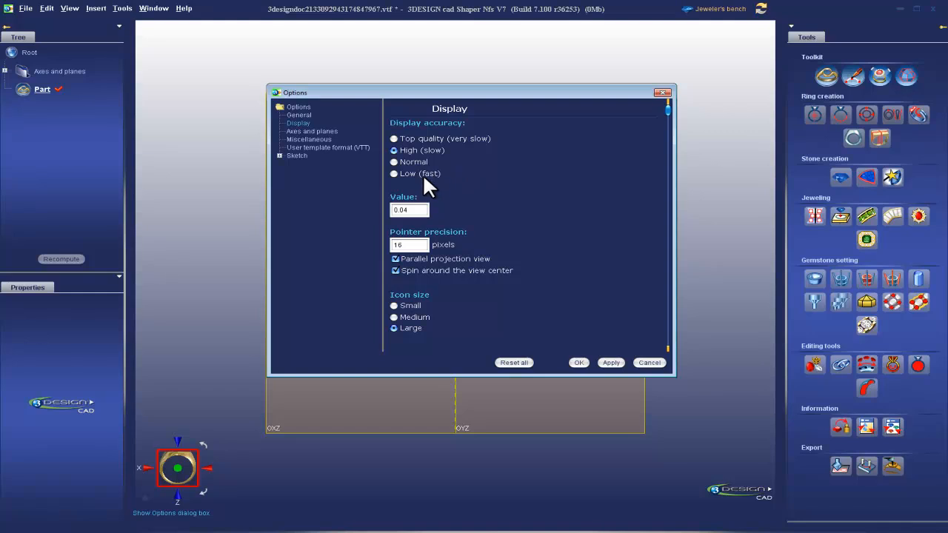
{"action": "scroll", "coordinate": [459, 212], "scroll_direction": "down", "scroll_amount": 3}
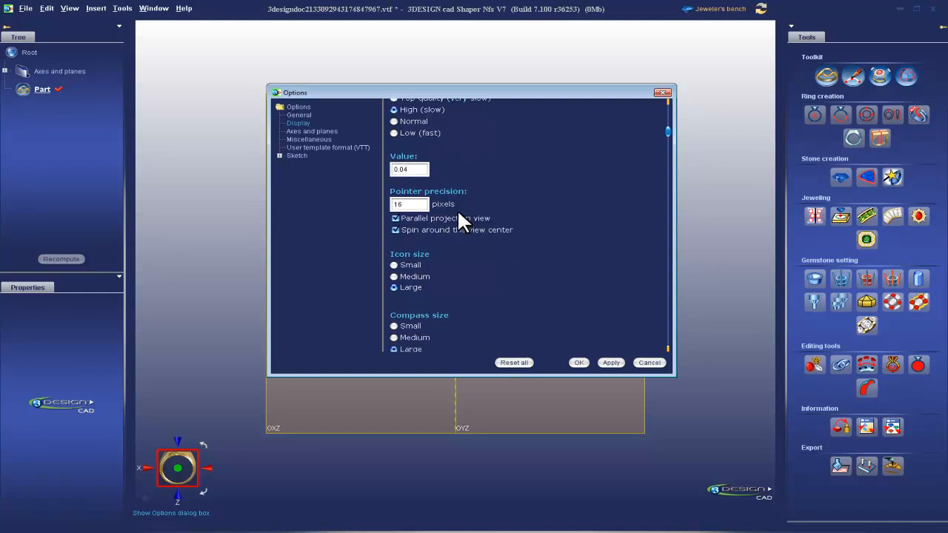
{"action": "scroll", "coordinate": [459, 214], "scroll_direction": "down", "scroll_amount": 2}
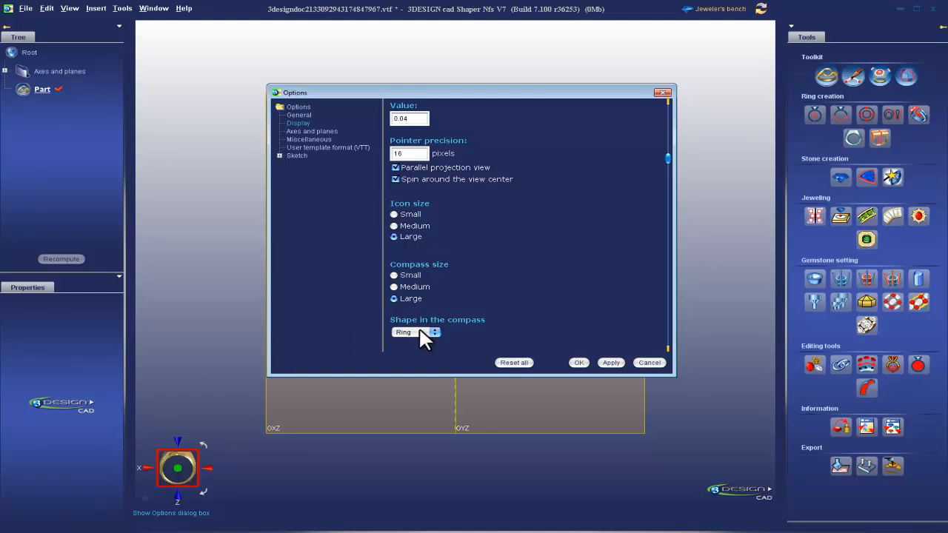
{"action": "scroll", "coordinate": [508, 294], "scroll_direction": "down", "scroll_amount": 1}
{"action": "scroll", "coordinate": [507, 289], "scroll_direction": "down", "scroll_amount": 10}
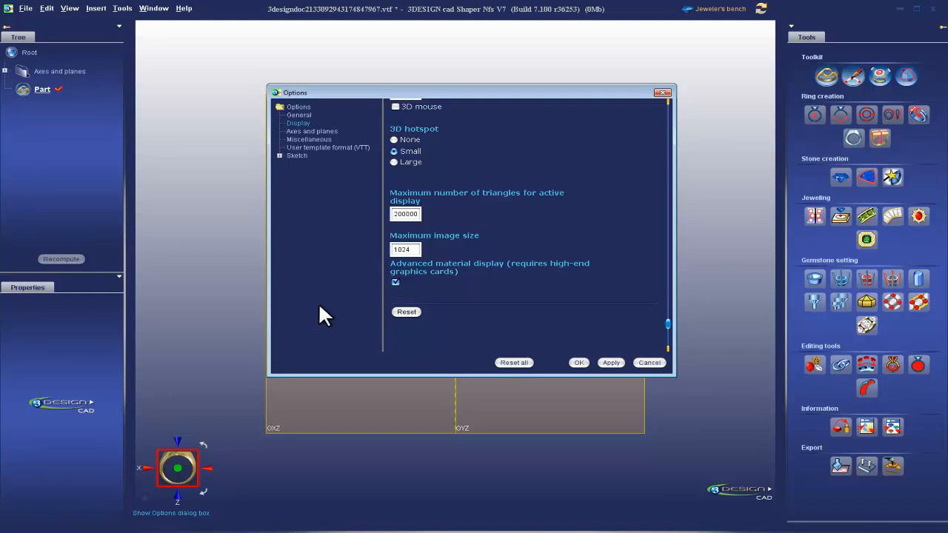
{"action": "scroll", "coordinate": [399, 280], "scroll_direction": "down", "scroll_amount": 1}
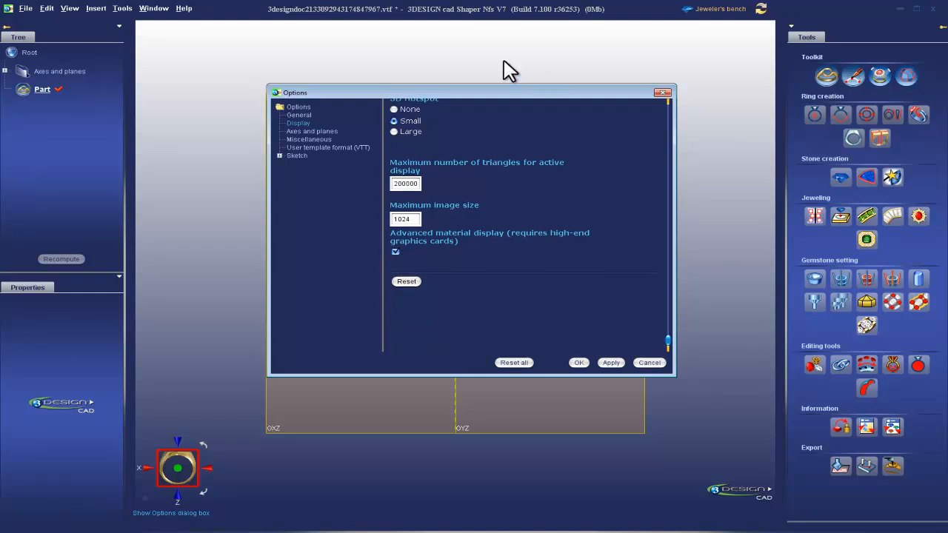
Review the Axes and planes options, including plane size and grid parameters, and apply them
{"action": "left_click", "coordinate": [315, 128]}
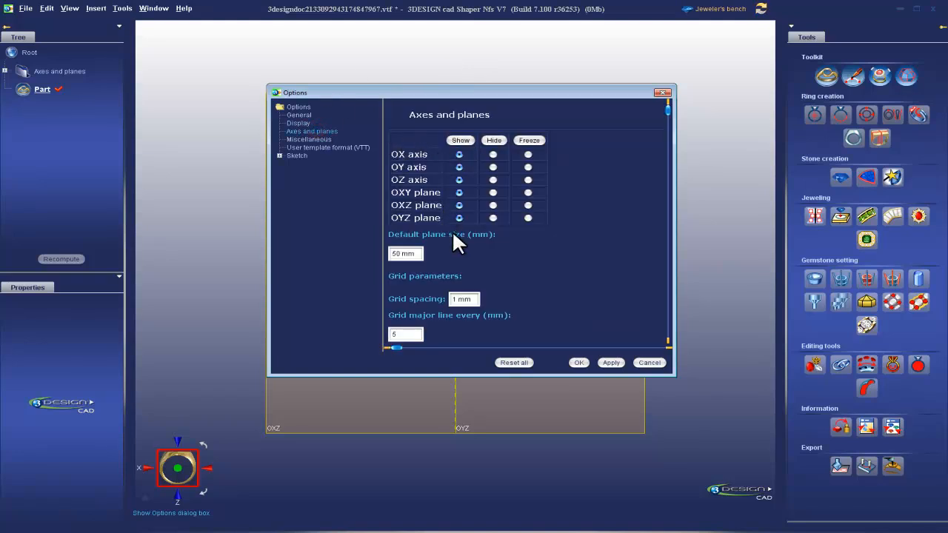
{"action": "scroll", "coordinate": [544, 268], "scroll_direction": "down", "scroll_amount": 3}
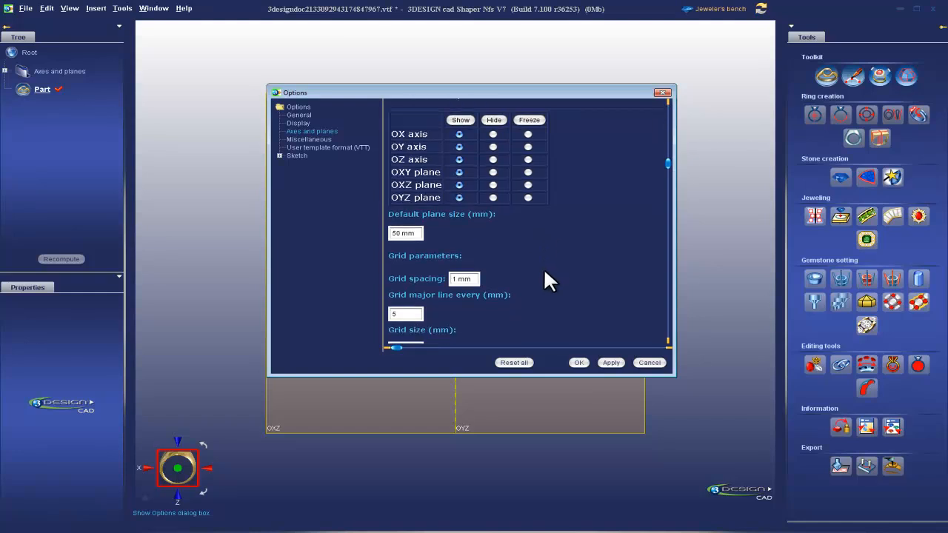
{"action": "scroll", "coordinate": [545, 268], "scroll_direction": "down", "scroll_amount": 1}
{"action": "left_click", "coordinate": [614, 361]}
Set the automatic save interval in the Miscellaneous options to 300 seconds
{"action": "left_click", "coordinate": [323, 139]}
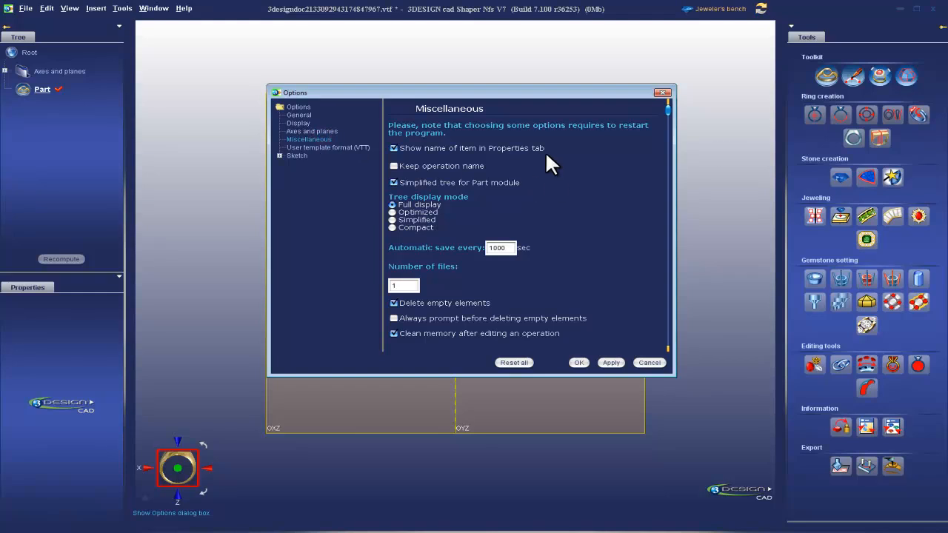
{"action": "scroll", "coordinate": [425, 271], "scroll_direction": "down", "scroll_amount": 1}
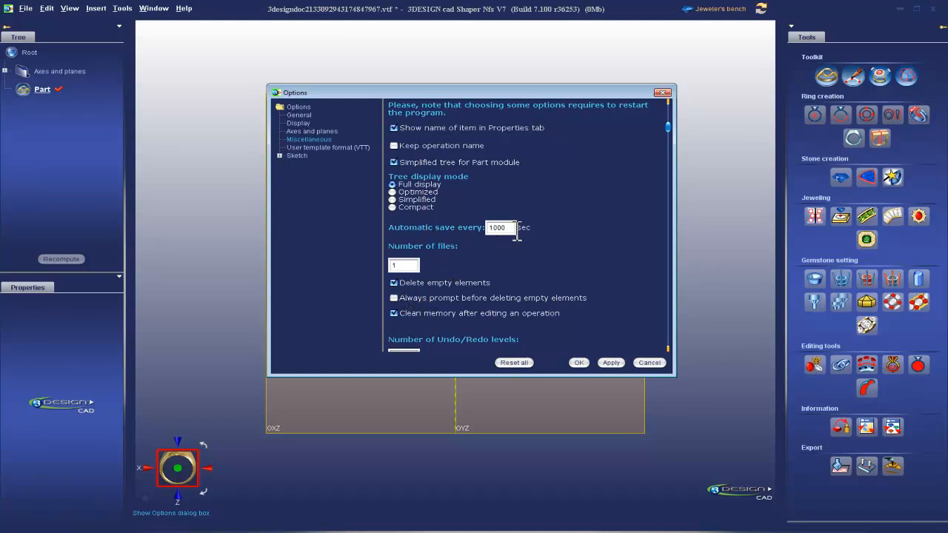
{"action": "left_click_drag", "start_coordinate": [517, 227], "coordinate": [470, 221]}
{"action": "scroll", "coordinate": [537, 299], "scroll_direction": "down", "scroll_amount": 1}
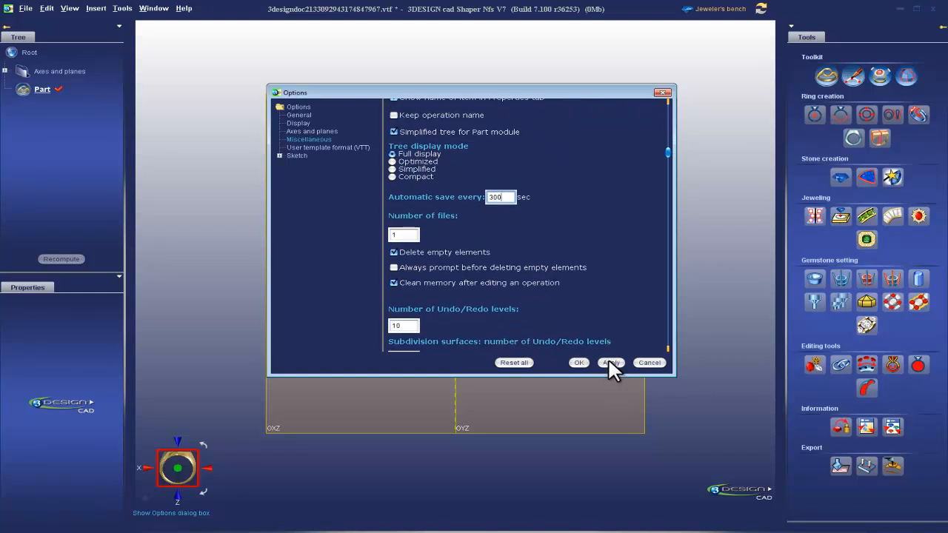
Set the number of Undo/Redo levels to 25 and apply the options
{"action": "scroll", "coordinate": [519, 274], "scroll_direction": "down", "scroll_amount": 1}
{"action": "left_click_drag", "start_coordinate": [410, 307], "coordinate": [374, 296]}
{"action": "type", "text": "25"}
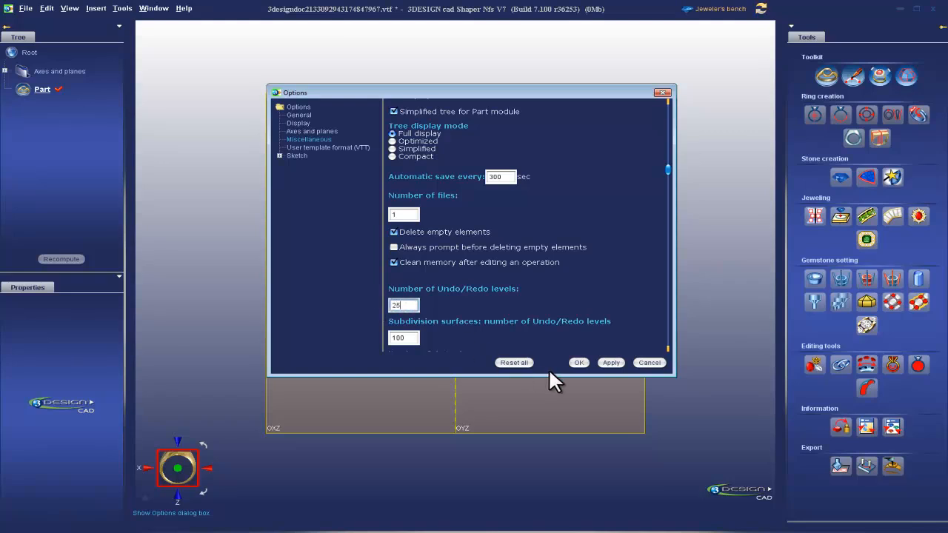
{"action": "left_click", "coordinate": [611, 362]}
{"action": "scroll", "coordinate": [577, 306], "scroll_direction": "down", "scroll_amount": 1}
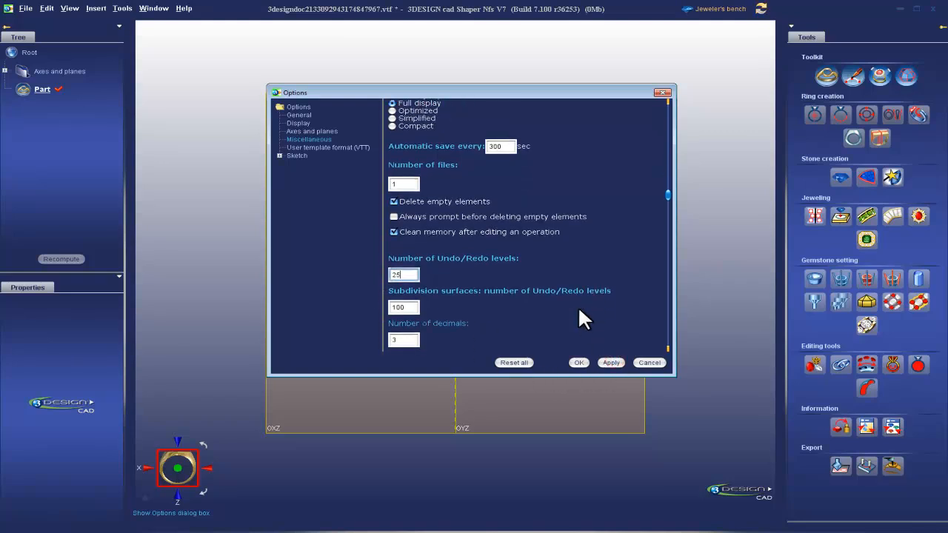
Review the remaining Miscellaneous options and the Sketch options, then apply the settings and close the options
{"action": "scroll", "coordinate": [578, 308], "scroll_direction": "down", "scroll_amount": 3}
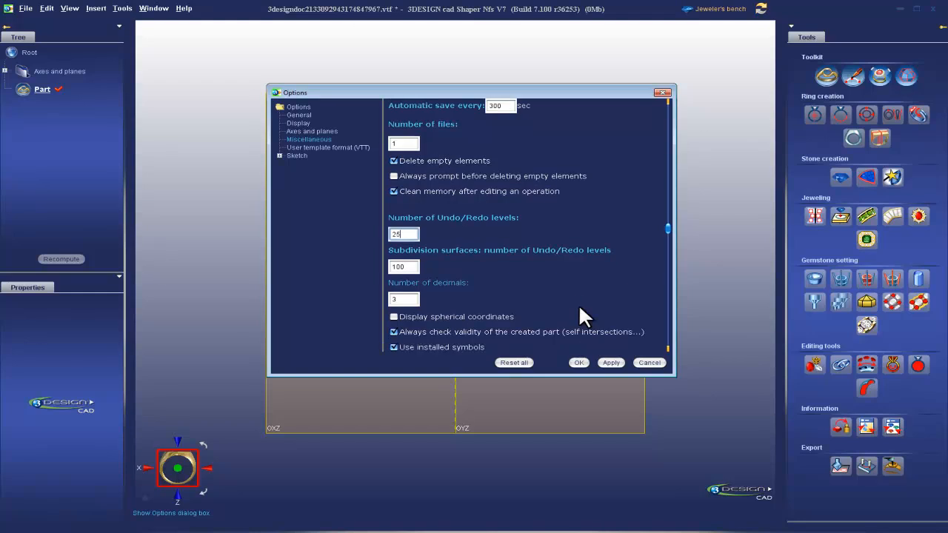
{"action": "left_click_drag", "start_coordinate": [409, 264], "coordinate": [373, 266]}
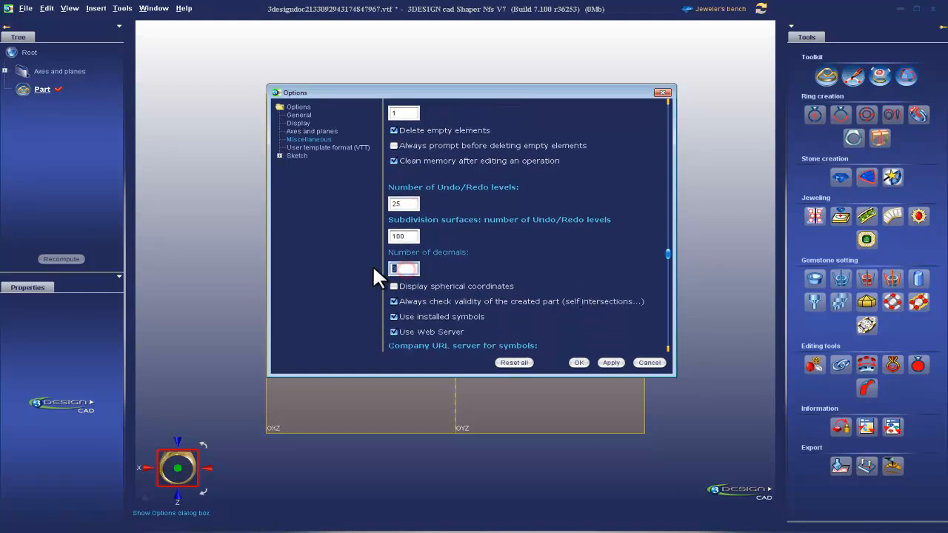
{"action": "left_click", "coordinate": [311, 147]}
{"action": "left_click", "coordinate": [296, 155]}
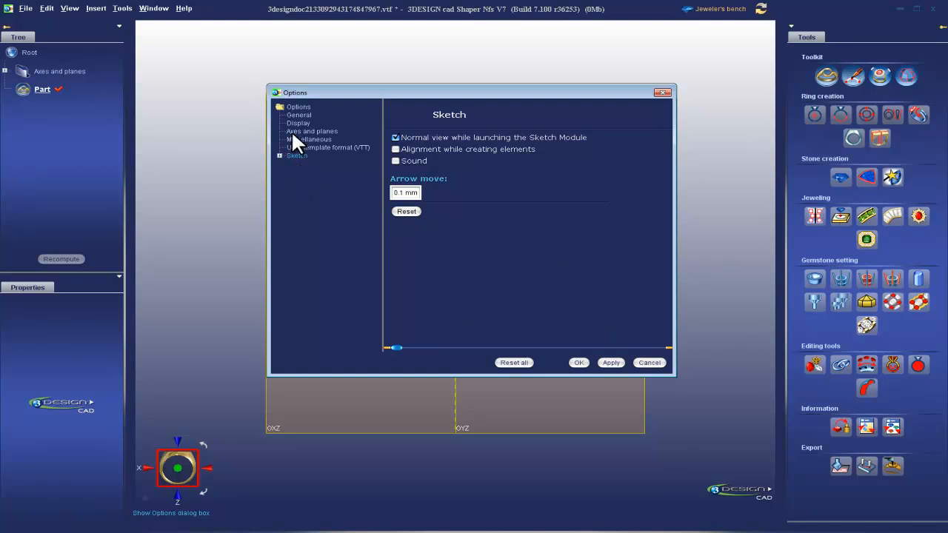
{"action": "left_click", "coordinate": [293, 139]}
{"action": "scroll", "coordinate": [370, 341], "scroll_direction": "down", "scroll_amount": 10}
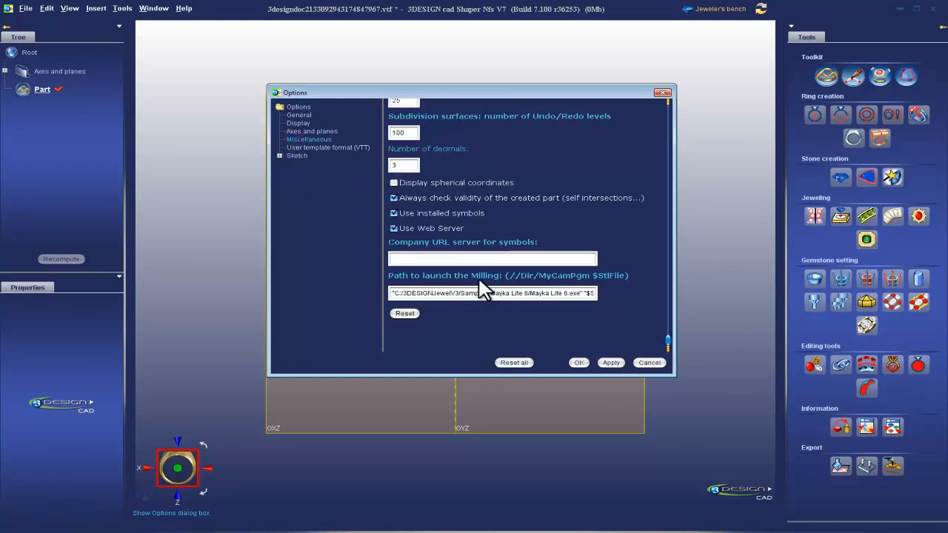
{"action": "left_click", "coordinate": [610, 362]}
{"action": "left_click", "coordinate": [577, 362]}
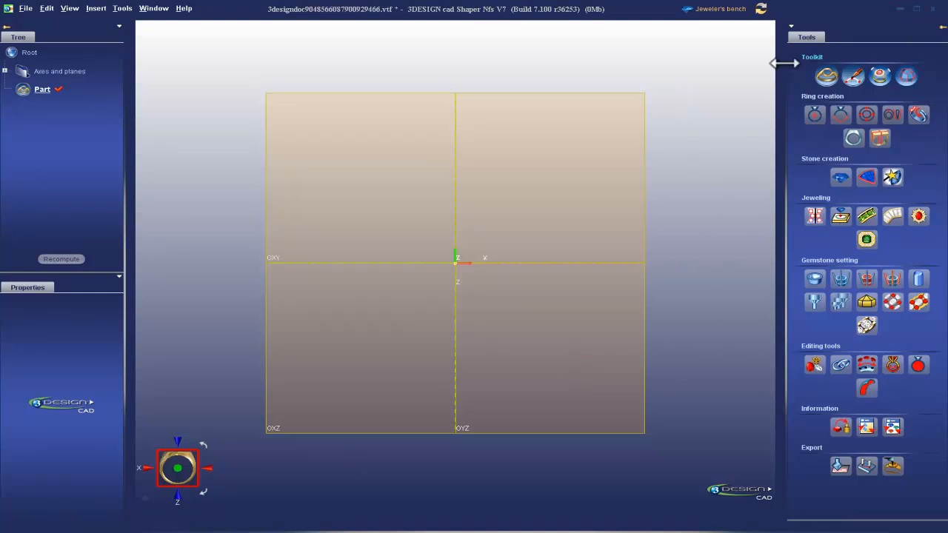
Close the program without saving the modified document, restart it and create a new part
{"action": "left_click", "coordinate": [932, 9]}
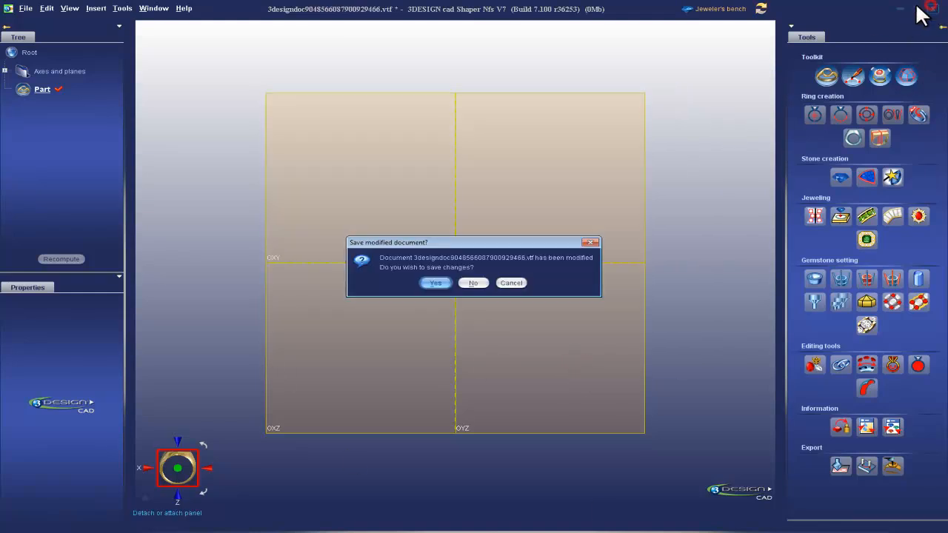
{"action": "left_click", "coordinate": [470, 283]}
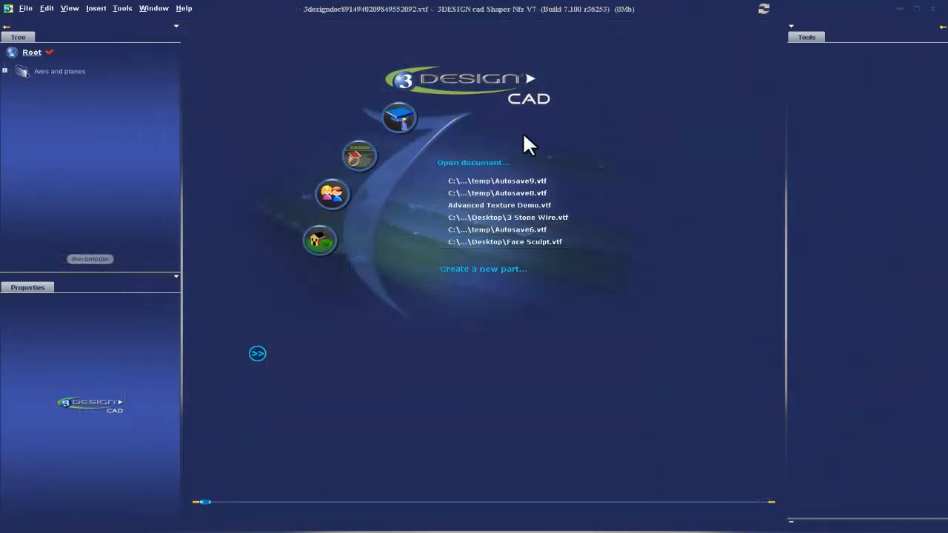
{"action": "left_click", "coordinate": [462, 269]}
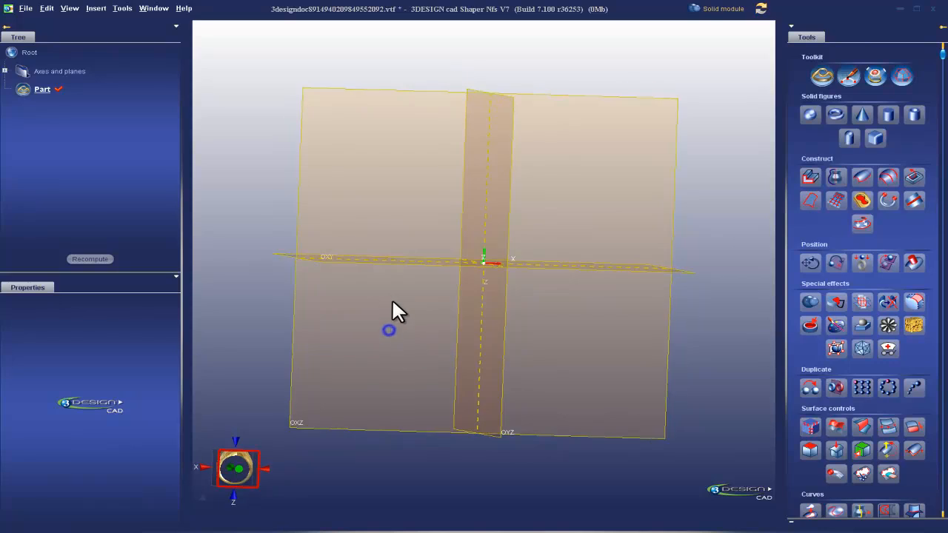
Reset both background colors of the 3D view to their defaults and confirm
{"action": "left_click", "coordinate": [70, 8]}
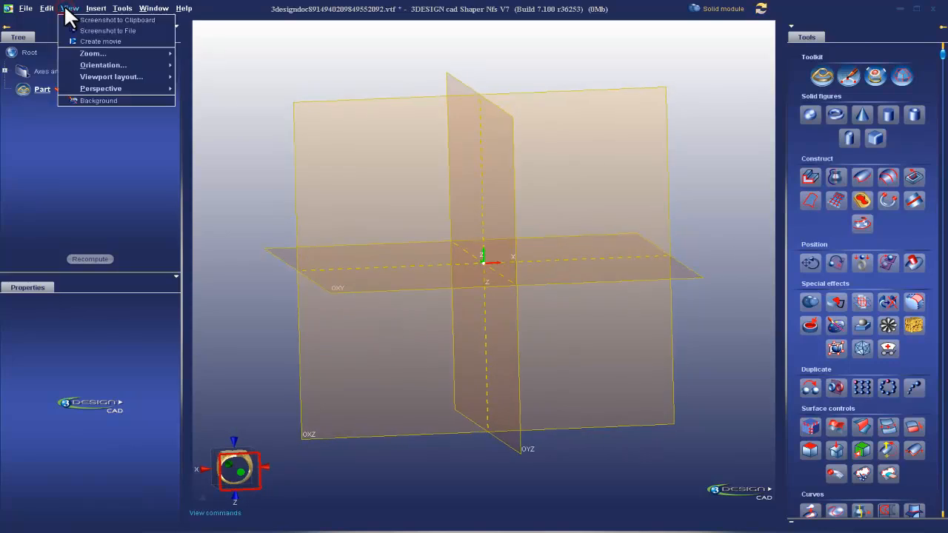
{"action": "left_click", "coordinate": [94, 100]}
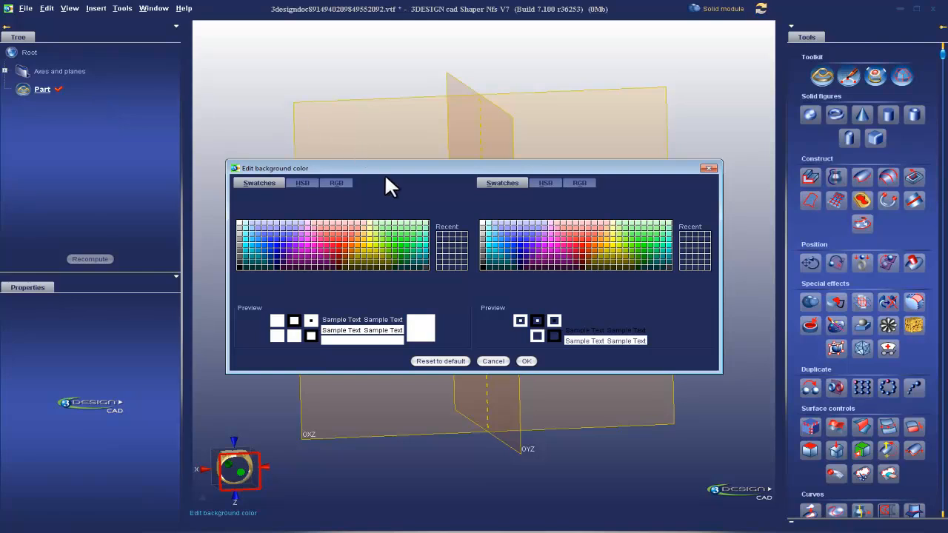
{"action": "left_click_drag", "start_coordinate": [394, 170], "coordinate": [413, 110]}
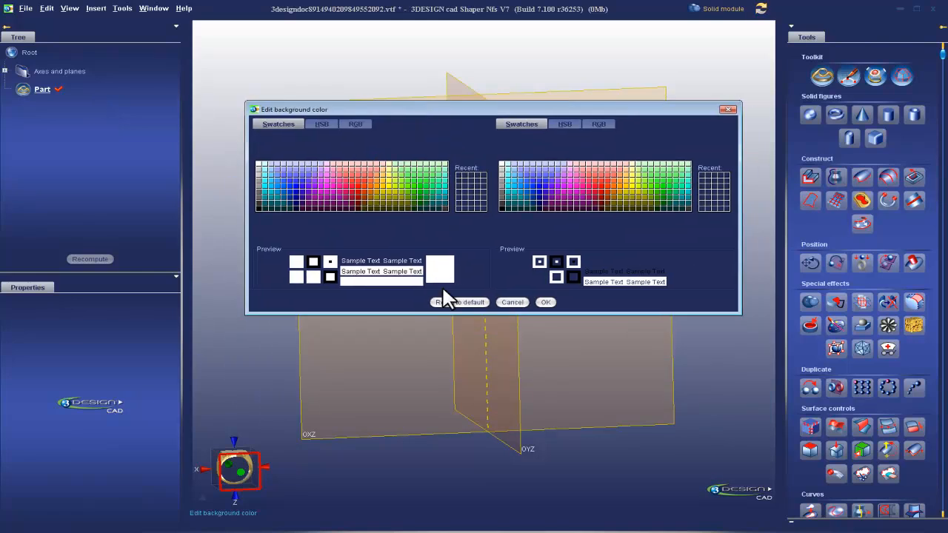
{"action": "left_click", "coordinate": [460, 302]}
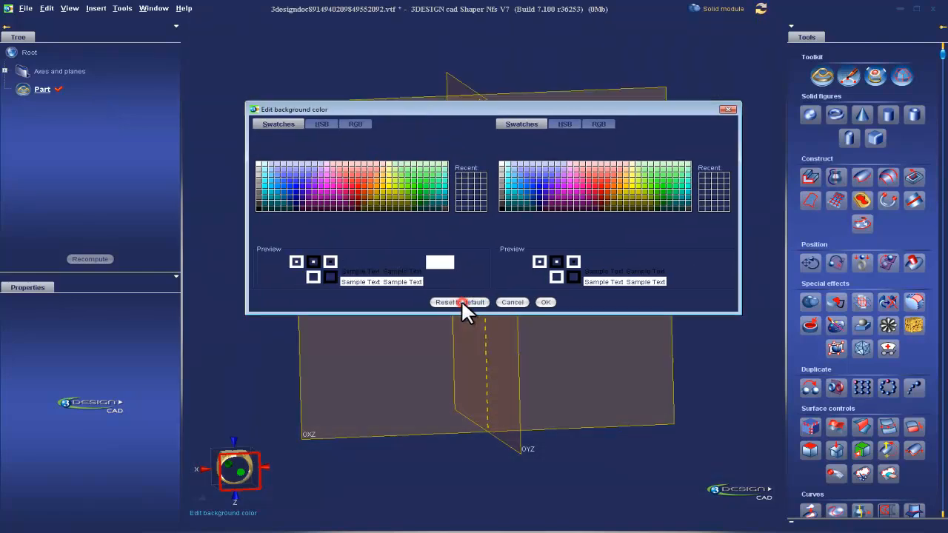
{"action": "left_click", "coordinate": [548, 303]}
{"action": "middle_click_drag", "start_coordinate": [430, 237], "coordinate": [444, 281]}
Set the upper background color of the 3D view to white
{"action": "left_click", "coordinate": [70, 8]}
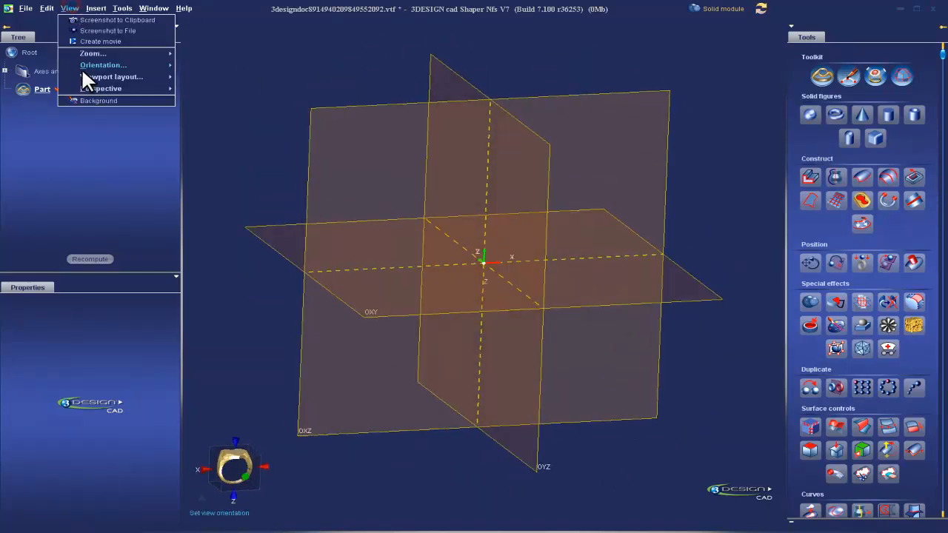
{"action": "left_click", "coordinate": [82, 97]}
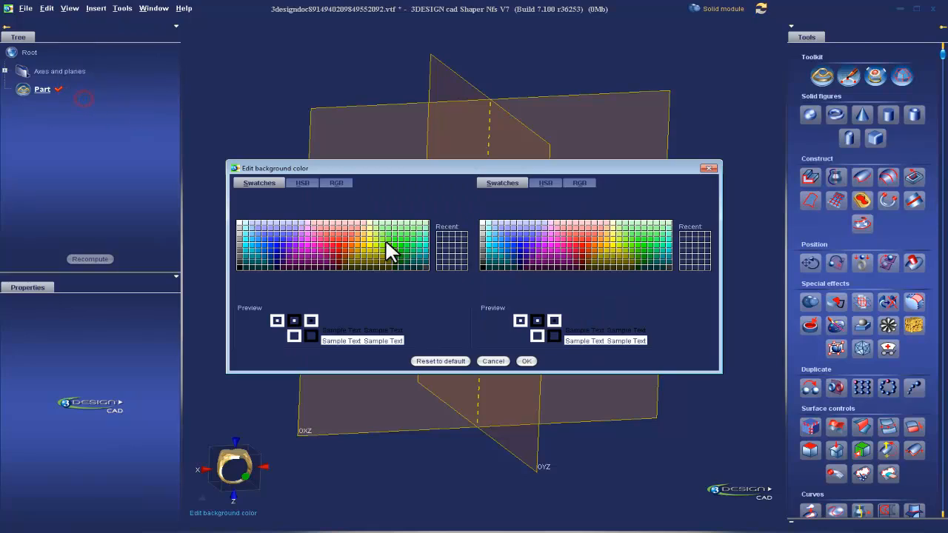
{"action": "left_click", "coordinate": [239, 222]}
{"action": "left_click_drag", "start_coordinate": [431, 161], "coordinate": [413, 125]}
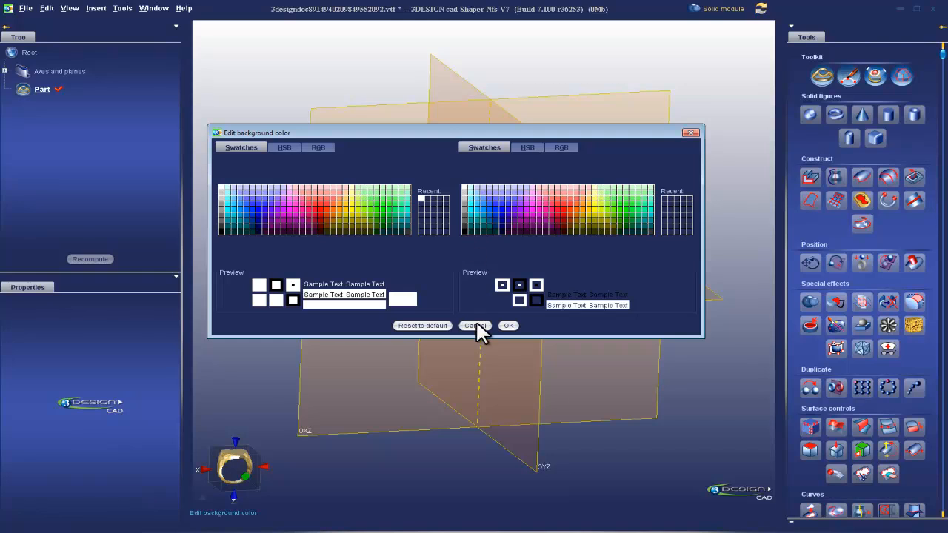
Try red shades for both background colors, reset them to default and restore white as the upper color
{"action": "left_click", "coordinate": [318, 212]}
{"action": "left_click", "coordinate": [559, 201]}
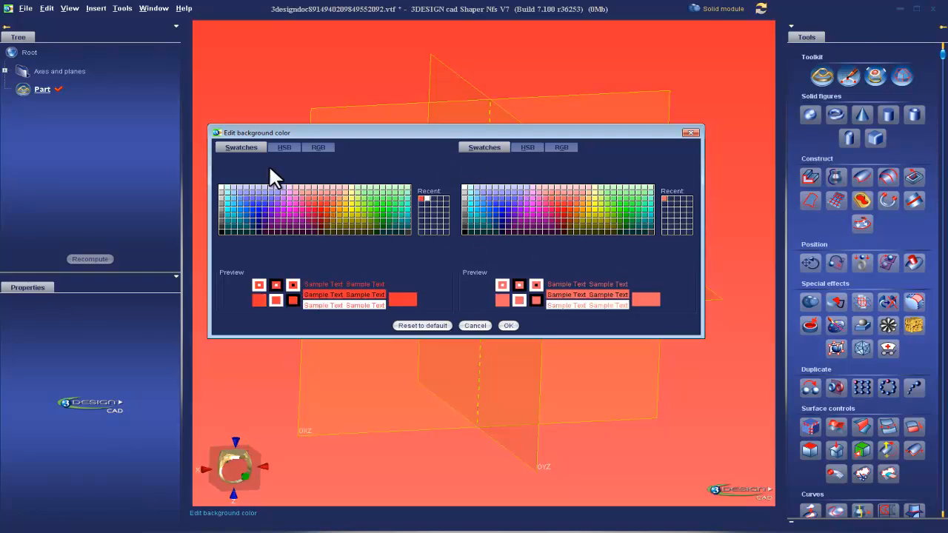
{"action": "left_click", "coordinate": [410, 324]}
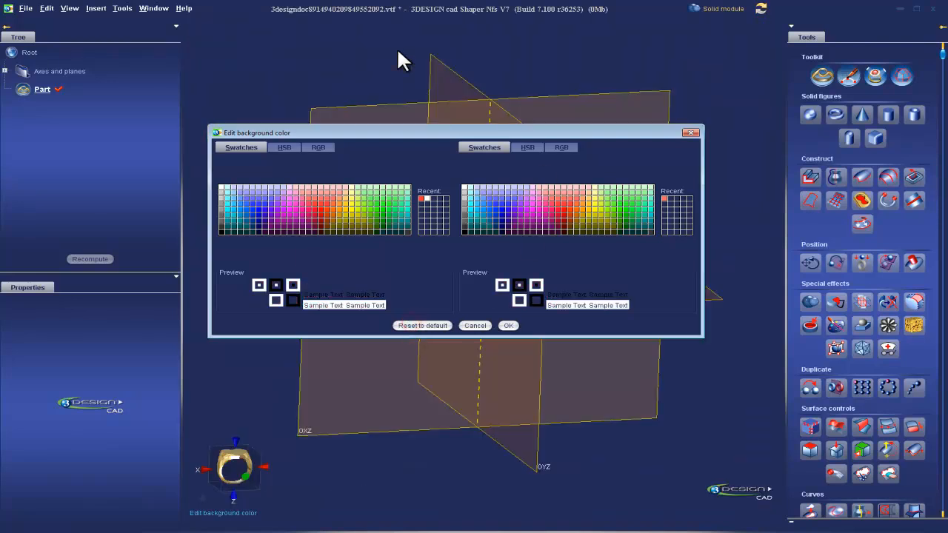
{"action": "left_click", "coordinate": [223, 188]}
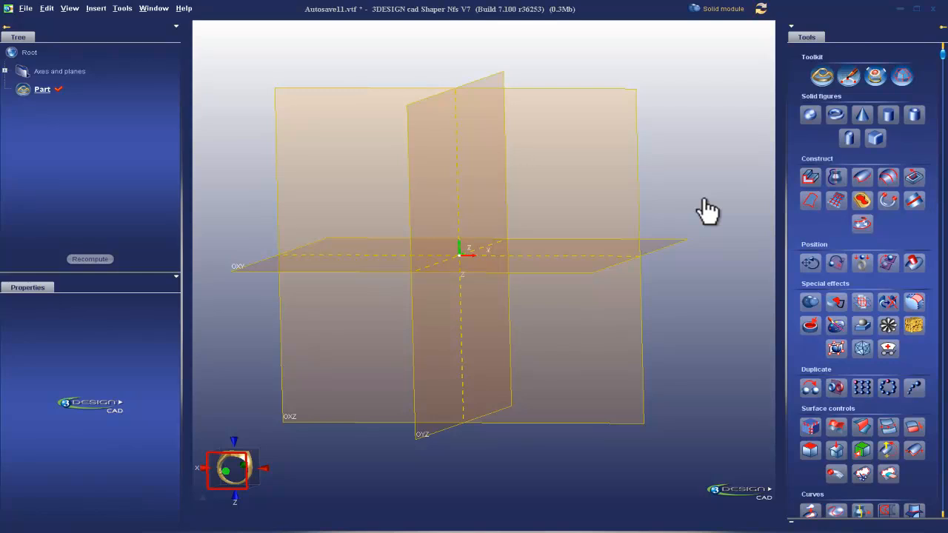
Start a new sketch on the OXZ plane
{"action": "left_click", "coordinate": [610, 89]}
{"action": "left_click", "coordinate": [846, 76]}
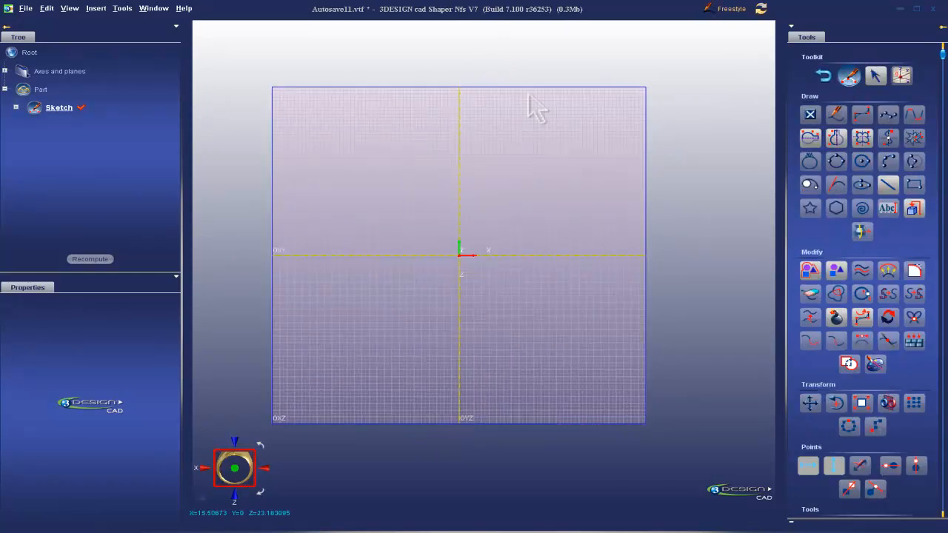
{"action": "right_click_drag", "start_coordinate": [385, 265], "coordinate": [406, 268]}
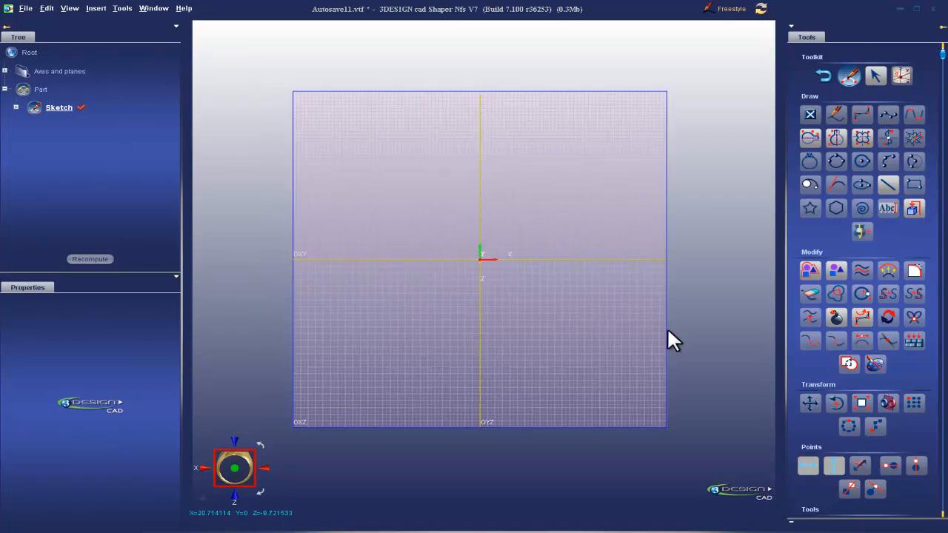
Confirm the sketch grid parameters with 0.5 mm spacing, a major line every 2 and a grid size of 50 mm
{"action": "scroll", "coordinate": [881, 281], "scroll_direction": "down", "scroll_amount": 2}
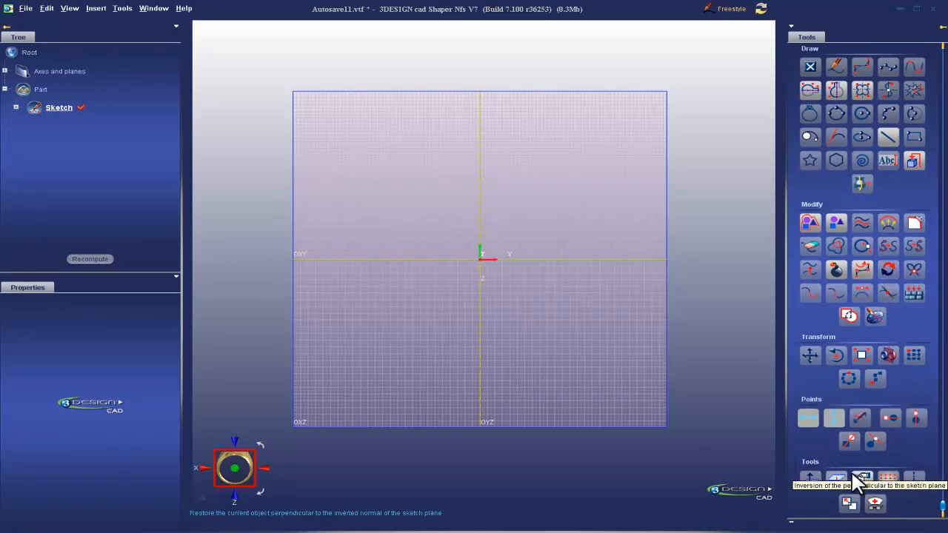
{"action": "left_click", "coordinate": [888, 480]}
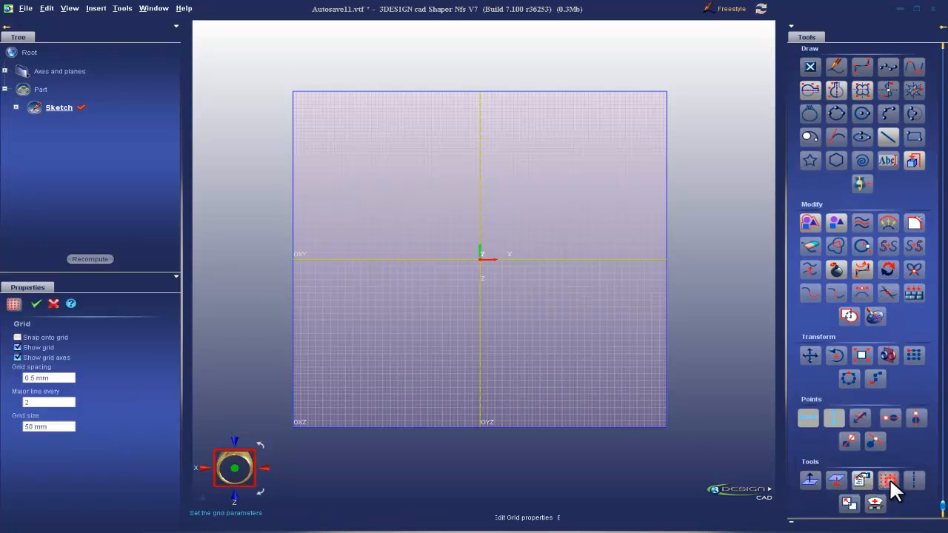
{"action": "double_click", "coordinate": [56, 378]}
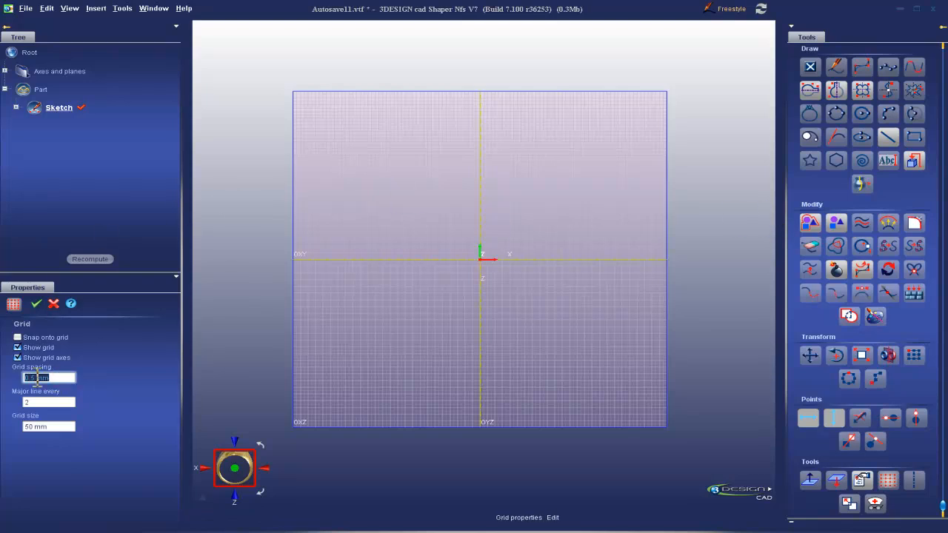
{"action": "type", "text": ".5"}
{"action": "left_click", "coordinate": [52, 402]}
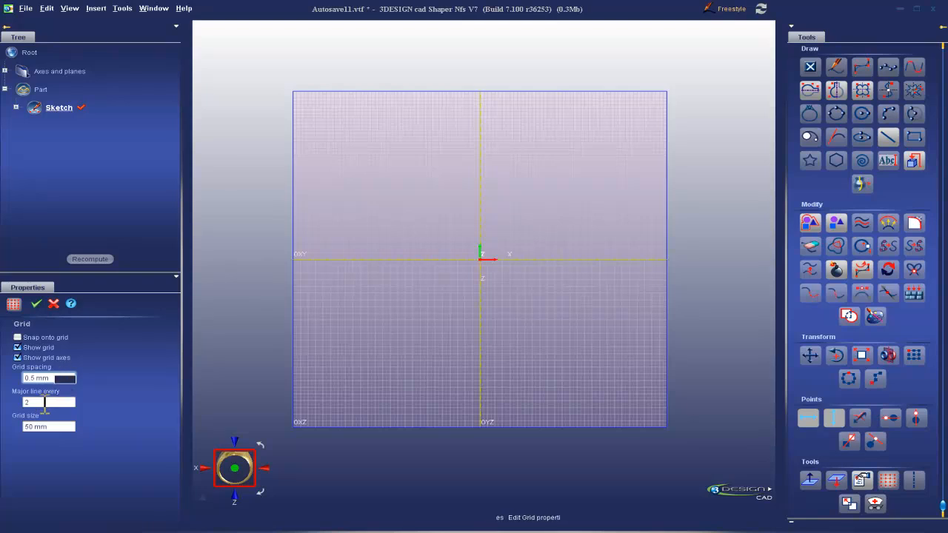
{"action": "double_click", "coordinate": [44, 402]}
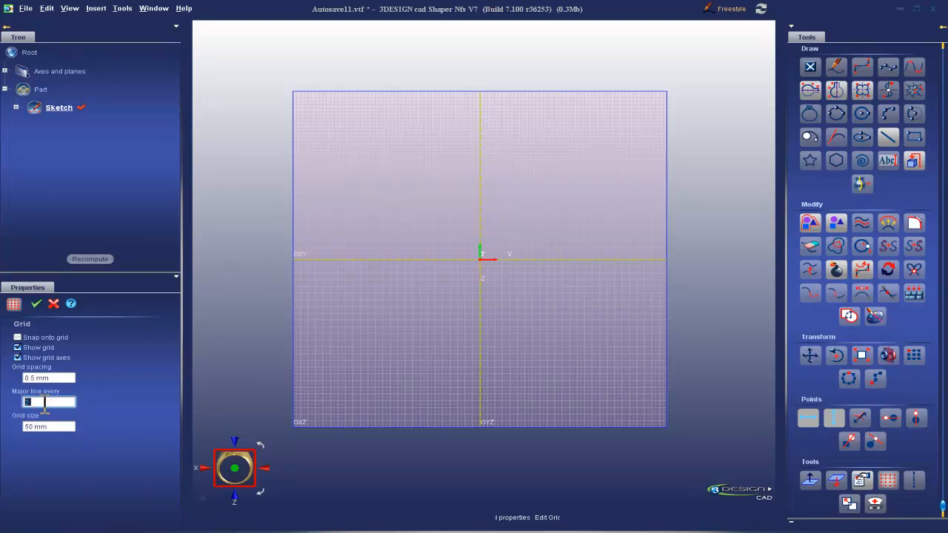
{"action": "double_click", "coordinate": [57, 426]}
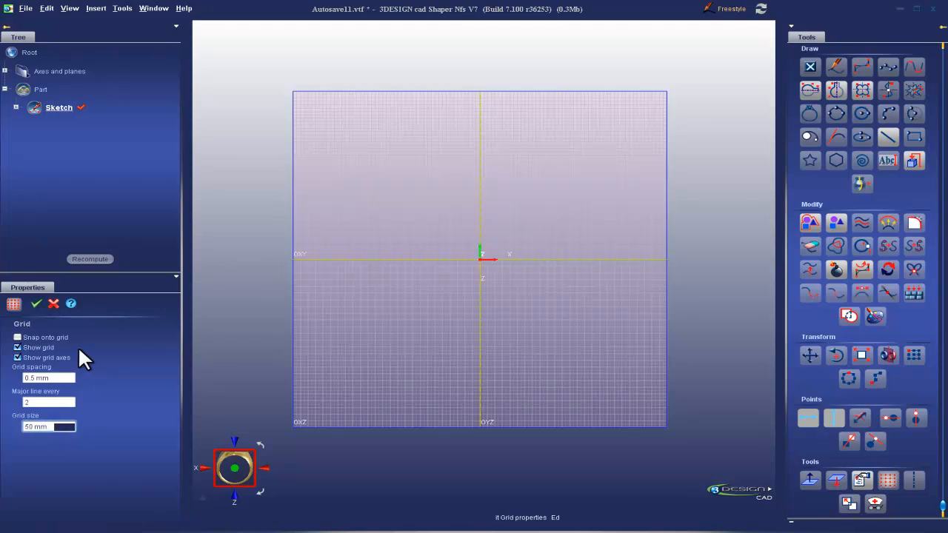
{"action": "left_click", "coordinate": [35, 304]}
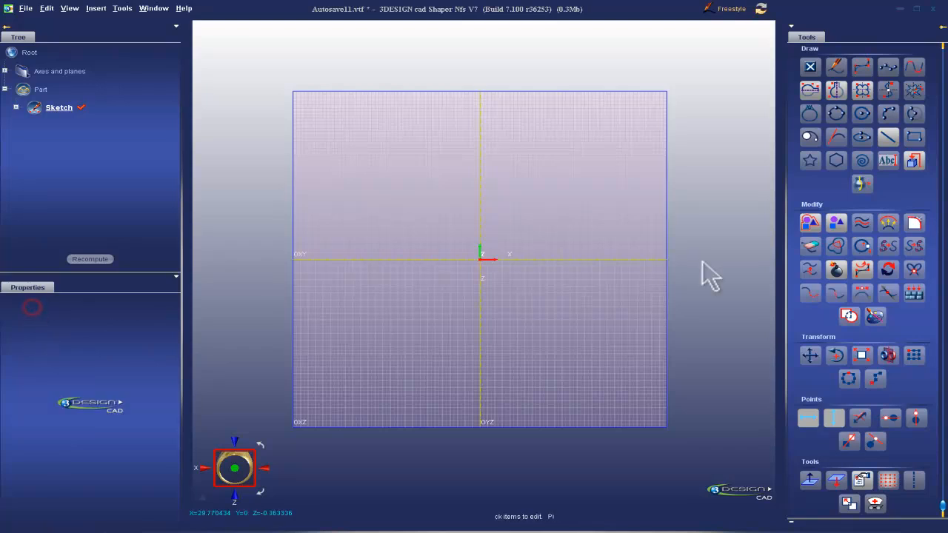
Draw an open S-shaped NURBS curve with five control points beside the vertical axis in the sketch's upper half
{"action": "scroll", "coordinate": [541, 233], "scroll_direction": "up", "scroll_amount": 4}
{"action": "middle_click_drag", "start_coordinate": [556, 187], "coordinate": [557, 345]}
{"action": "mouse_move", "coordinate": [426, 265]}
{"action": "middle_mouse_down"}
{"action": "mouse_move", "coordinate": [483, 273]}
{"action": "mouse_move", "coordinate": [505, 329]}
{"action": "middle_mouse_up"}
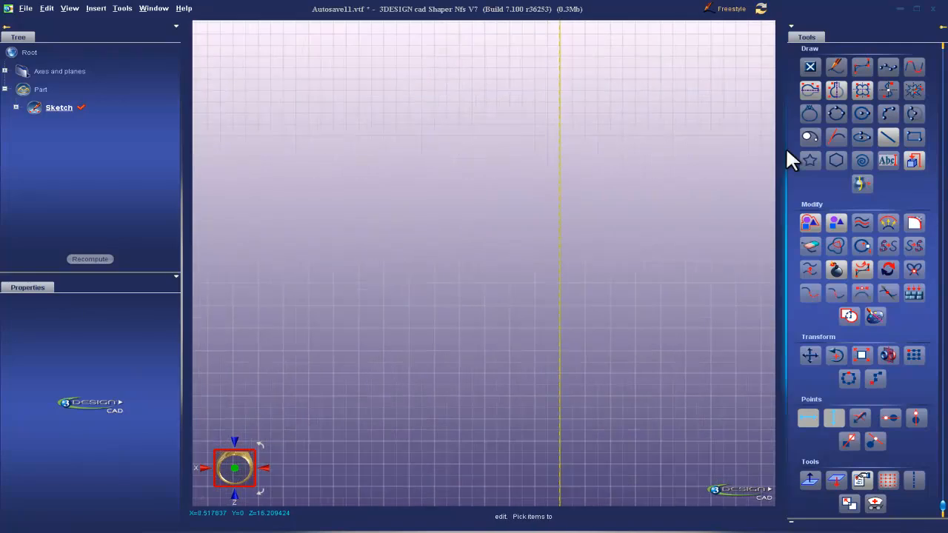
{"action": "left_click", "coordinate": [864, 66]}
{"action": "middle_click_drag", "start_coordinate": [317, 289], "coordinate": [328, 303]}
{"action": "left_click", "coordinate": [324, 290]}
{"action": "left_click", "coordinate": [374, 240]}
{"action": "left_click", "coordinate": [433, 302]}
{"action": "left_click", "coordinate": [345, 370]}
{"action": "left_click", "coordinate": [519, 387]}
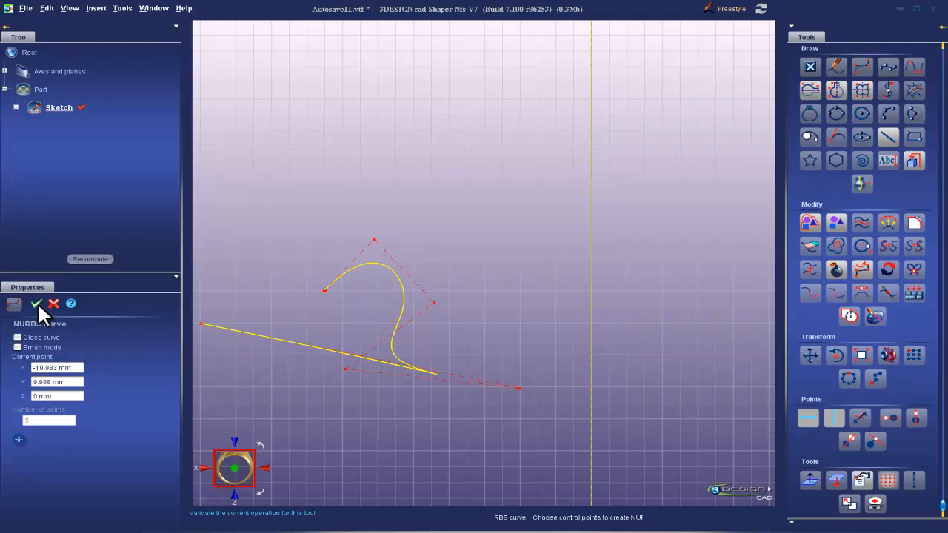
{"action": "left_click", "coordinate": [36, 303]}
Reshape the curve freely into a larger S by moving its second to fifth control points
{"action": "left_click", "coordinate": [396, 368]}
{"action": "left_click_drag", "start_coordinate": [374, 239], "coordinate": [365, 205]}
{"action": "left_click_drag", "start_coordinate": [434, 302], "coordinate": [520, 256]}
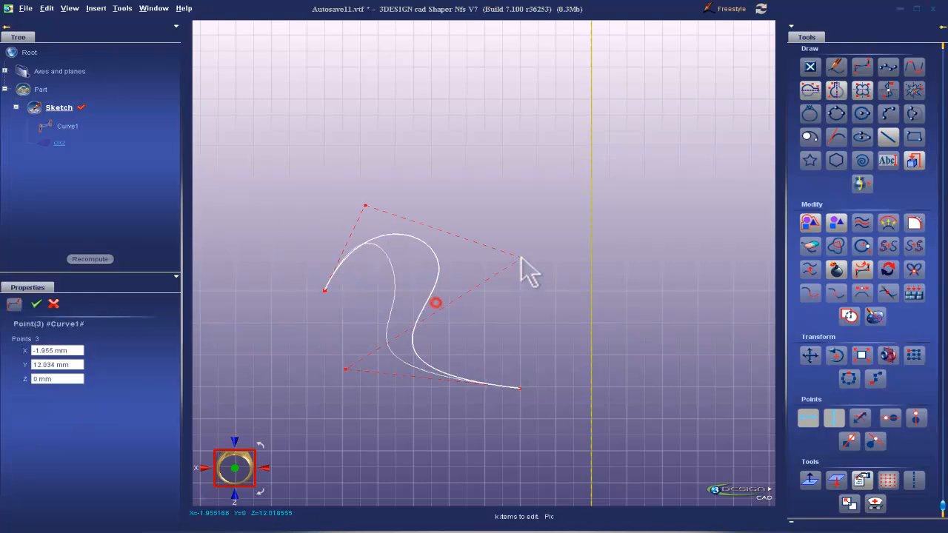
{"action": "left_click_drag", "start_coordinate": [345, 369], "coordinate": [389, 416]}
{"action": "left_click_drag", "start_coordinate": [519, 387], "coordinate": [556, 424]}
{"action": "left_click_drag", "start_coordinate": [520, 262], "coordinate": [533, 261]}
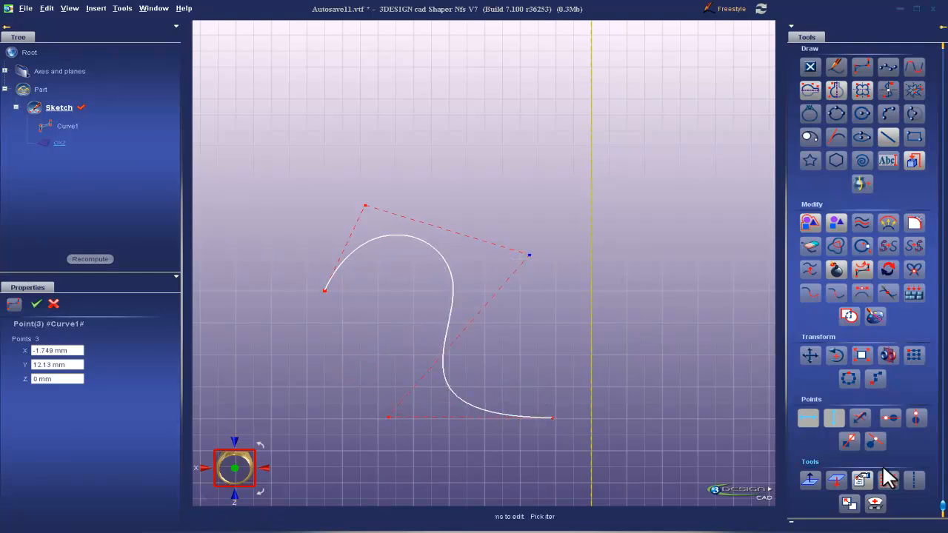
Turn on Snap onto grid and move the curve's second control point to X -6 mm, Y 14 mm
{"action": "left_click", "coordinate": [887, 480]}
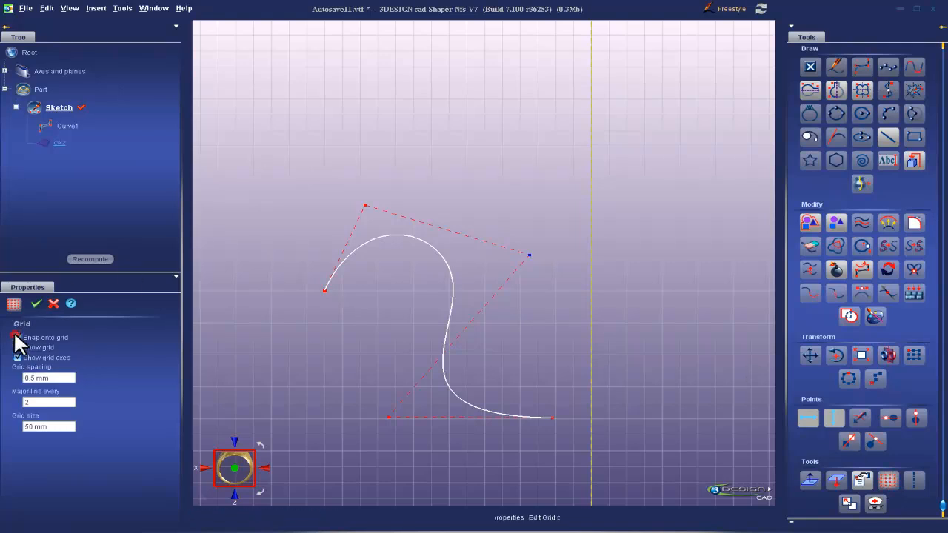
{"action": "left_click", "coordinate": [36, 304]}
{"action": "mouse_move", "coordinate": [364, 203]}
{"action": "left_mouse_down"}
{"action": "mouse_move", "coordinate": [302, 197]}
{"action": "mouse_move", "coordinate": [389, 173]}
{"action": "mouse_move", "coordinate": [389, 191]}
{"action": "mouse_move", "coordinate": [378, 196]}
{"action": "left_mouse_up"}
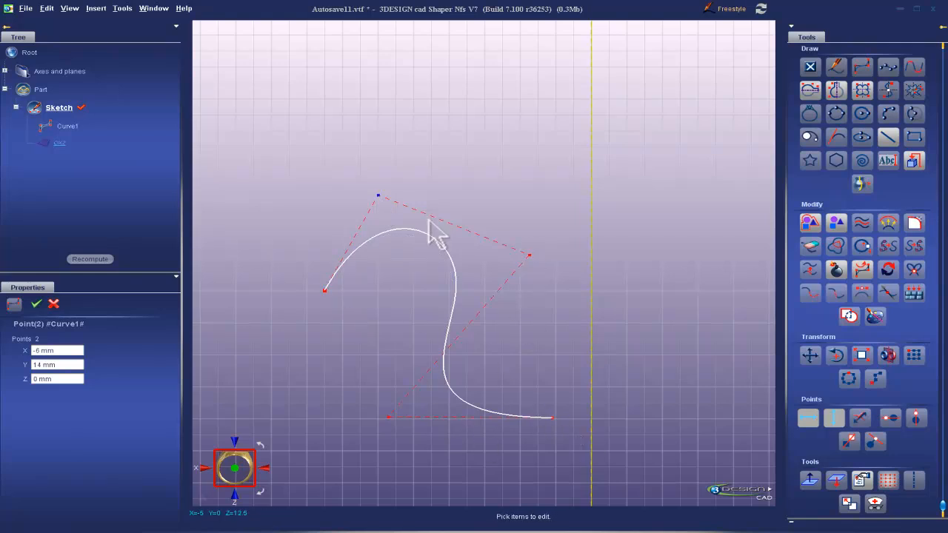
Reshape the curve into an arch on grid points, with its ends at X -7 mm and X -1 mm, both at Y 11 mm
{"action": "left_click_drag", "start_coordinate": [392, 416], "coordinate": [540, 274]}
{"action": "left_click_drag", "start_coordinate": [551, 418], "coordinate": [555, 305]}
{"action": "left_click_drag", "start_coordinate": [528, 255], "coordinate": [434, 184]}
{"action": "left_click_drag", "start_coordinate": [540, 275], "coordinate": [556, 196]}
{"action": "left_click_drag", "start_coordinate": [555, 306], "coordinate": [555, 291]}
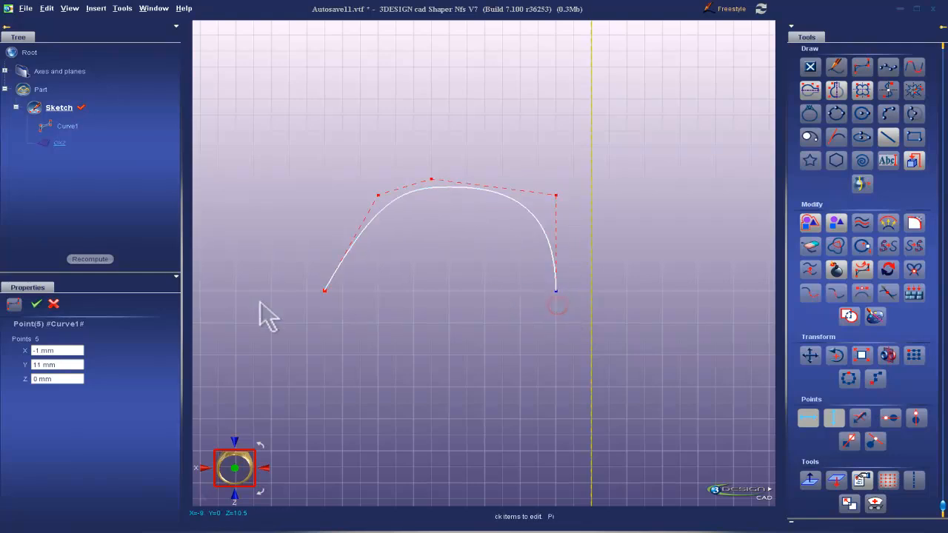
{"action": "left_click_drag", "start_coordinate": [321, 291], "coordinate": [348, 291]}
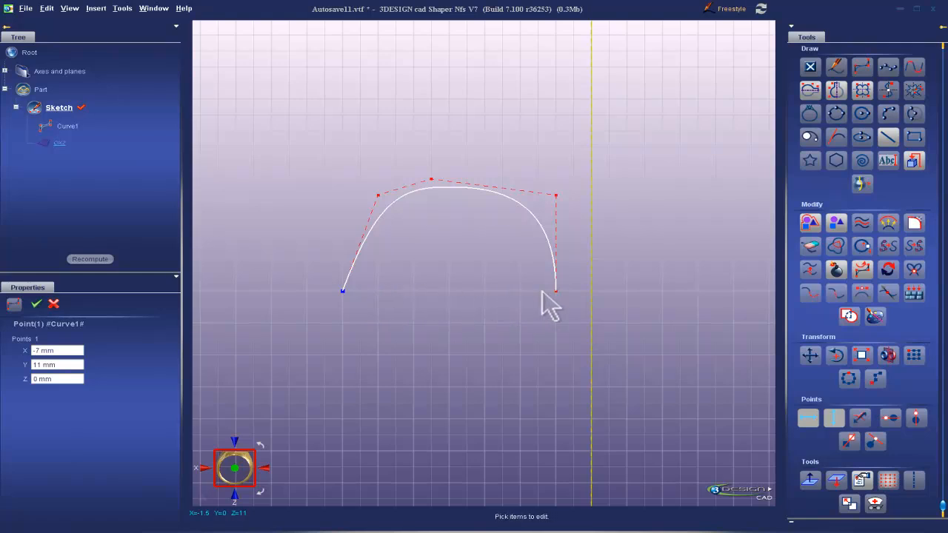
Reshape the curve into a symmetrical rounded arch on grid points, with its ends at X -7 mm and X -2 mm, both at Y 11 mm
{"action": "left_click_drag", "start_coordinate": [557, 291], "coordinate": [523, 292]}
{"action": "left_click_drag", "start_coordinate": [556, 194], "coordinate": [505, 216]}
{"action": "left_click_drag", "start_coordinate": [381, 197], "coordinate": [356, 240]}
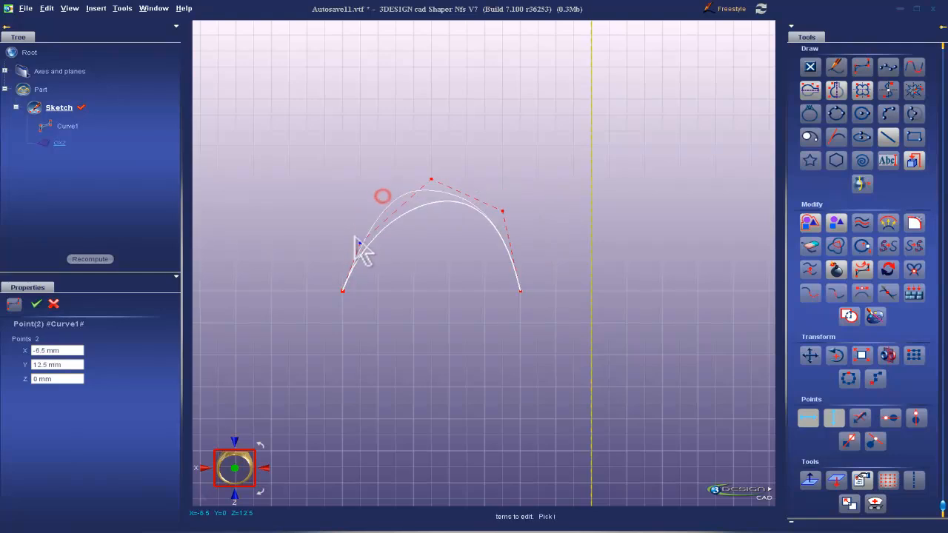
{"action": "left_click_drag", "start_coordinate": [505, 214], "coordinate": [506, 238]}
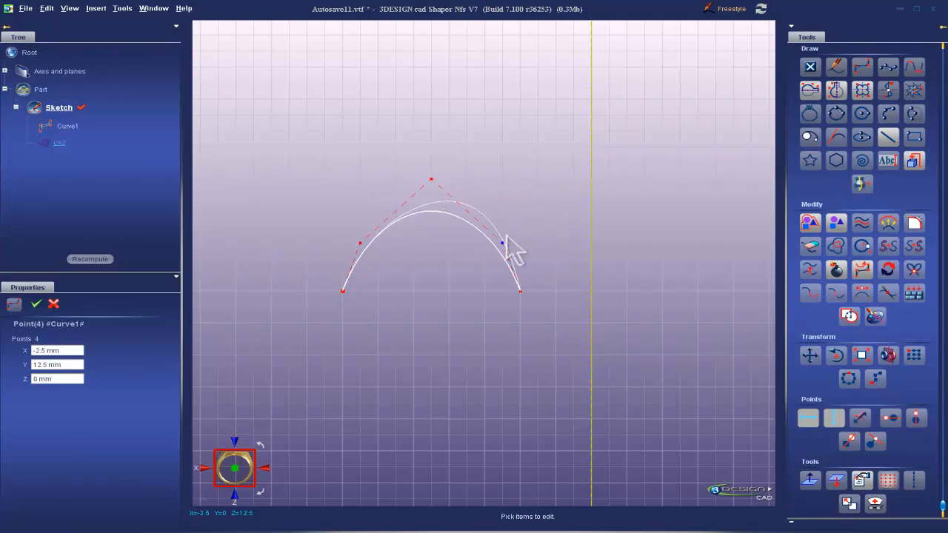
{"action": "left_click_drag", "start_coordinate": [434, 182], "coordinate": [437, 206]}
{"action": "left_click_drag", "start_coordinate": [504, 245], "coordinate": [520, 242]}
{"action": "left_click_drag", "start_coordinate": [358, 245], "coordinate": [345, 245]}
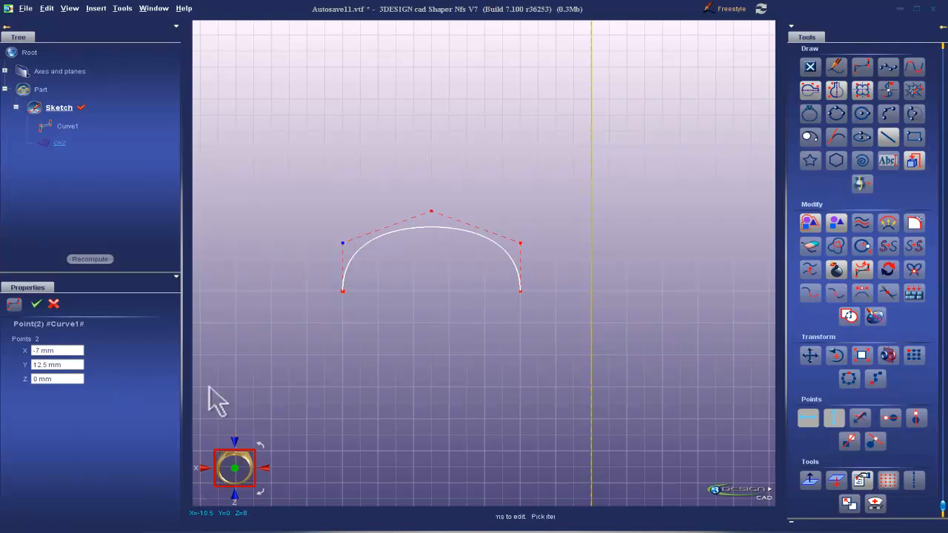
Turn off Snap onto grid and freely raise the curve's middle control point to round the arch
{"action": "left_click", "coordinate": [887, 474]}
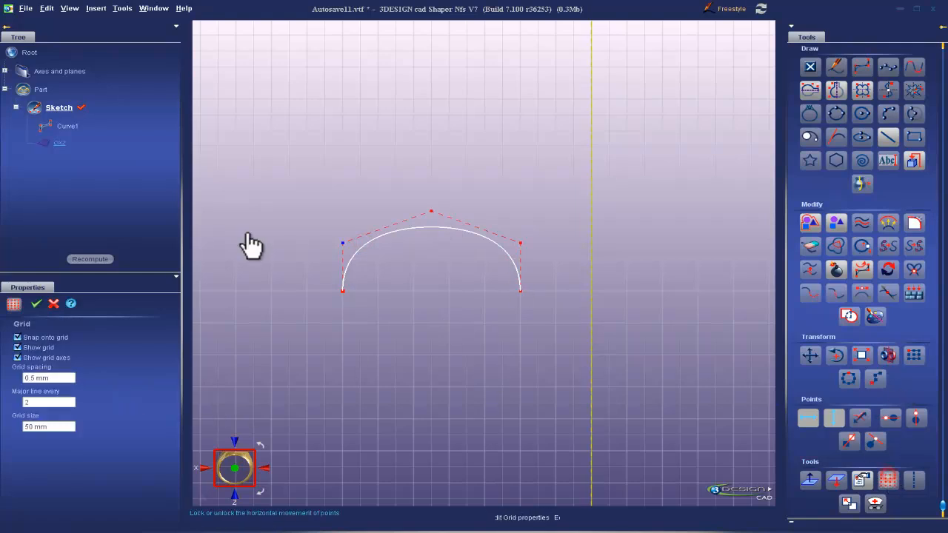
{"action": "left_click", "coordinate": [36, 303]}
{"action": "left_click", "coordinate": [430, 212]}
{"action": "left_click_drag", "start_coordinate": [432, 212], "coordinate": [429, 182]}
{"action": "left_click", "coordinate": [467, 152]}
{"action": "scroll", "coordinate": [426, 238], "scroll_direction": "down", "scroll_amount": 2}
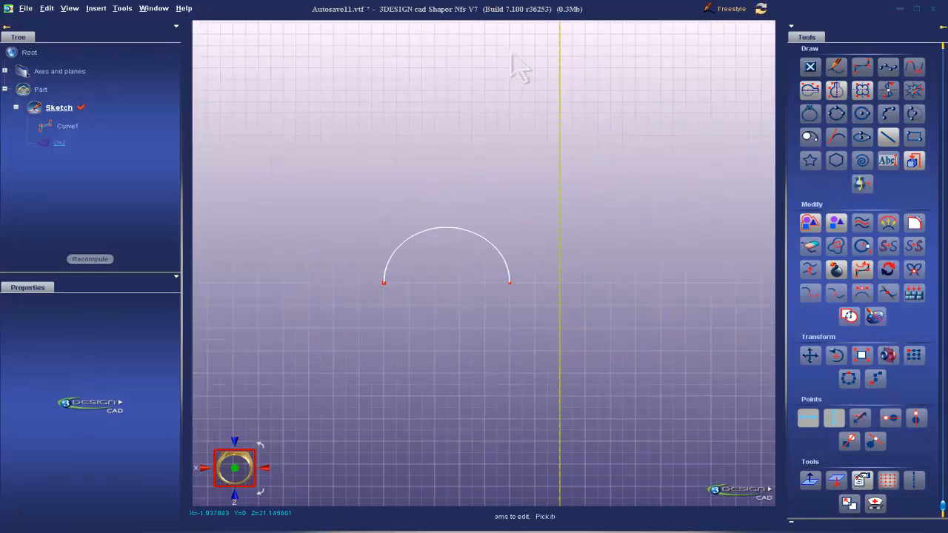
Customize the sketch's Grid command with the shortcut G and keep it marked as a favorite
{"action": "left_click", "coordinate": [118, 9]}
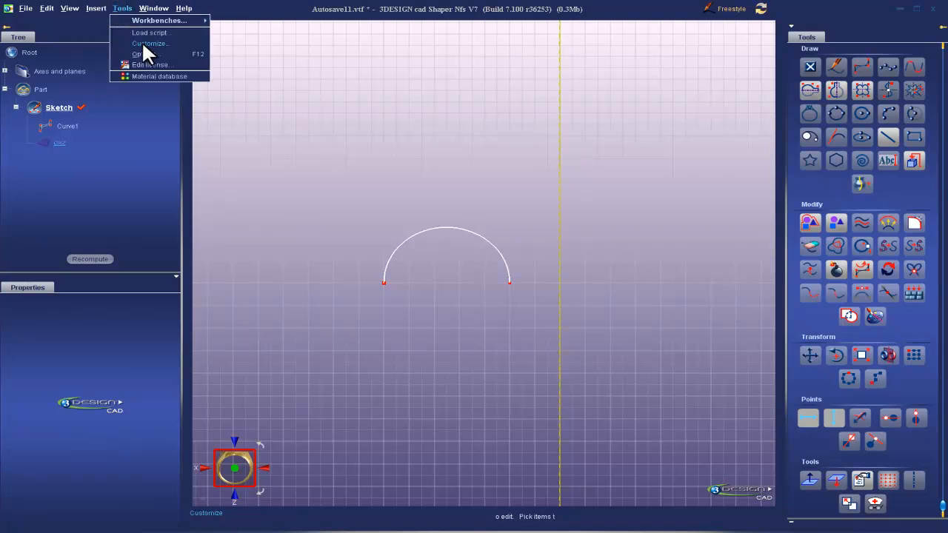
{"action": "left_click", "coordinate": [146, 43]}
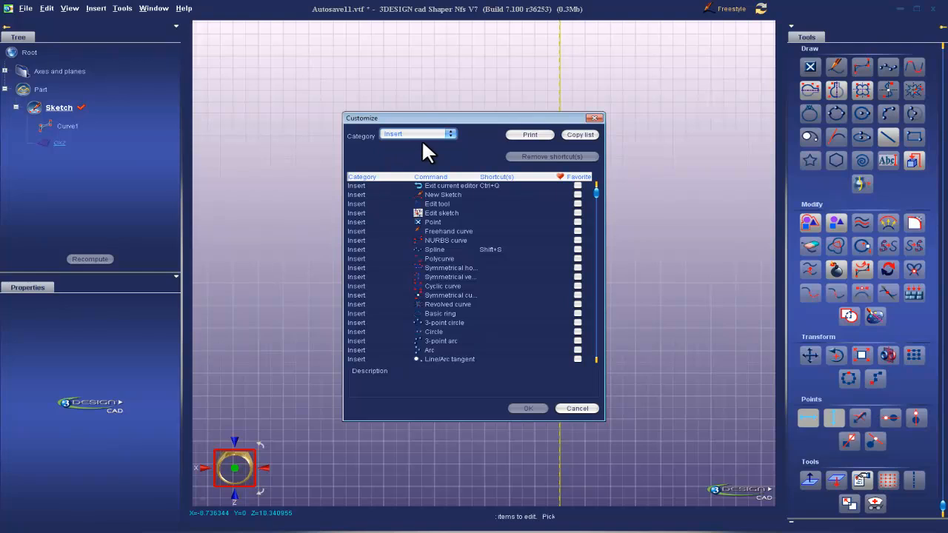
{"action": "left_click_drag", "start_coordinate": [593, 188], "coordinate": [574, 154]}
{"action": "left_click_drag", "start_coordinate": [593, 178], "coordinate": [619, 381]}
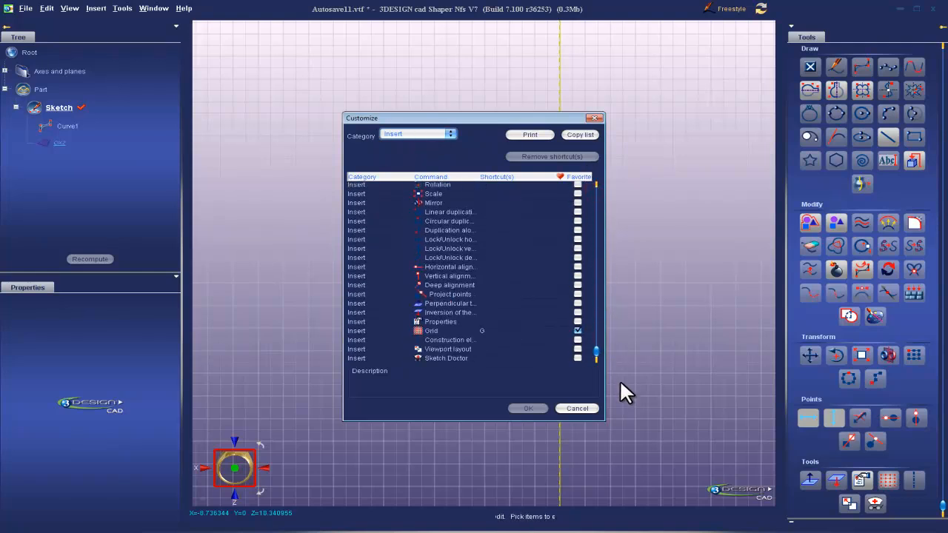
{"action": "left_click", "coordinate": [578, 329]}
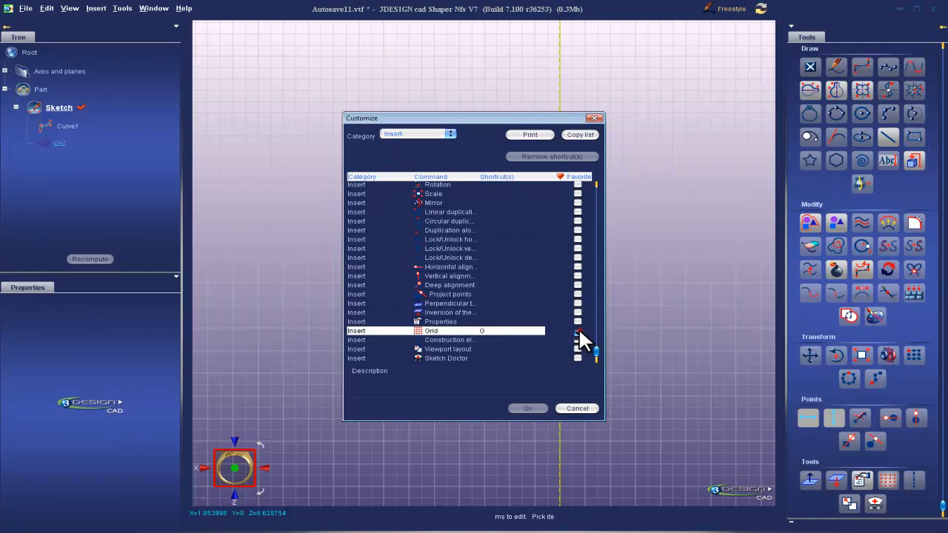
{"action": "left_click_drag", "start_coordinate": [512, 332], "coordinate": [475, 330]}
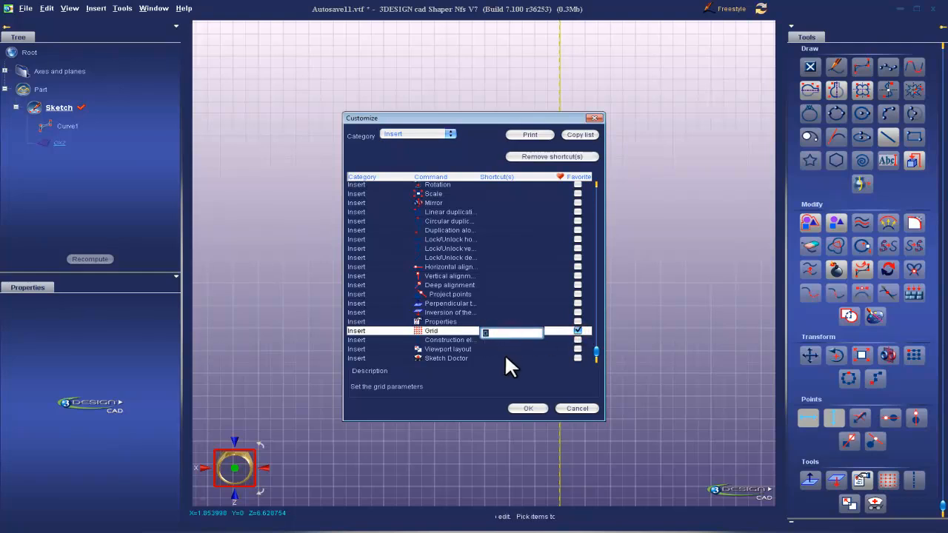
{"action": "type", "text": "G"}
{"action": "left_click", "coordinate": [523, 408]}
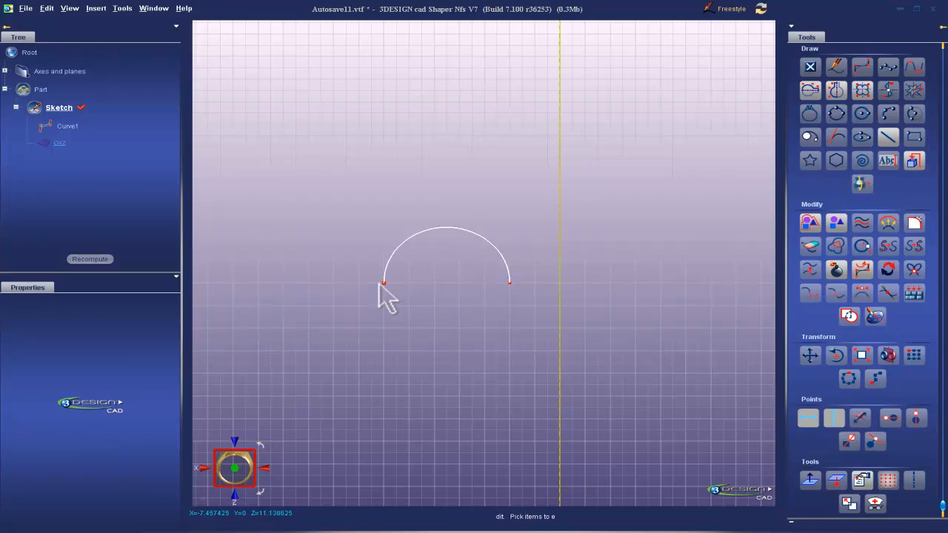
Turn on Snap onto grid and move the curve's middle control point to X -5 mm, Y 14.5 mm
{"action": "key", "text": "g"}
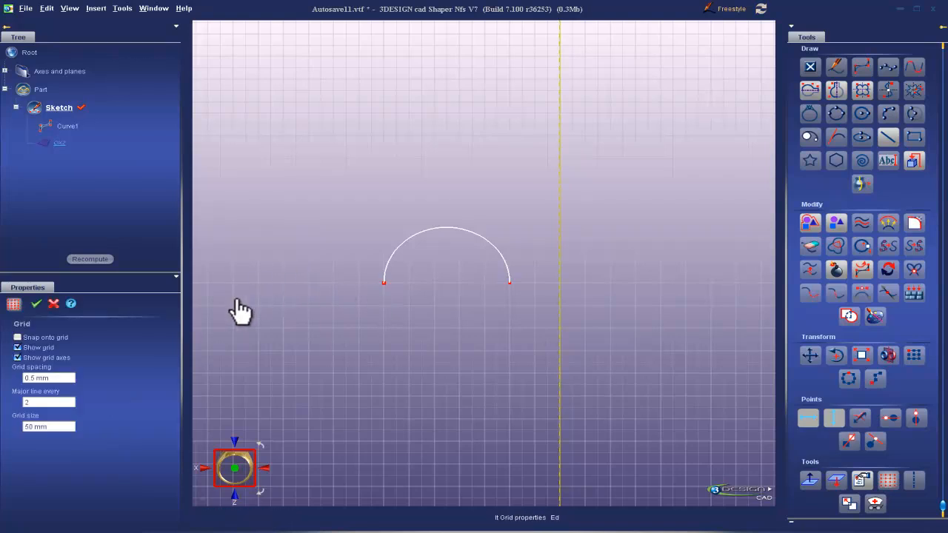
{"action": "left_click", "coordinate": [17, 337]}
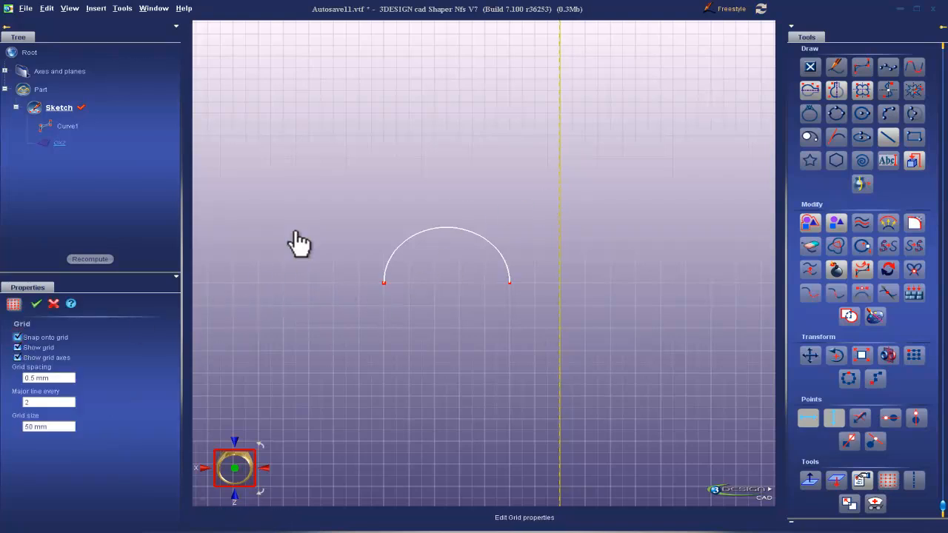
{"action": "left_click", "coordinate": [34, 301]}
{"action": "left_click", "coordinate": [445, 228]}
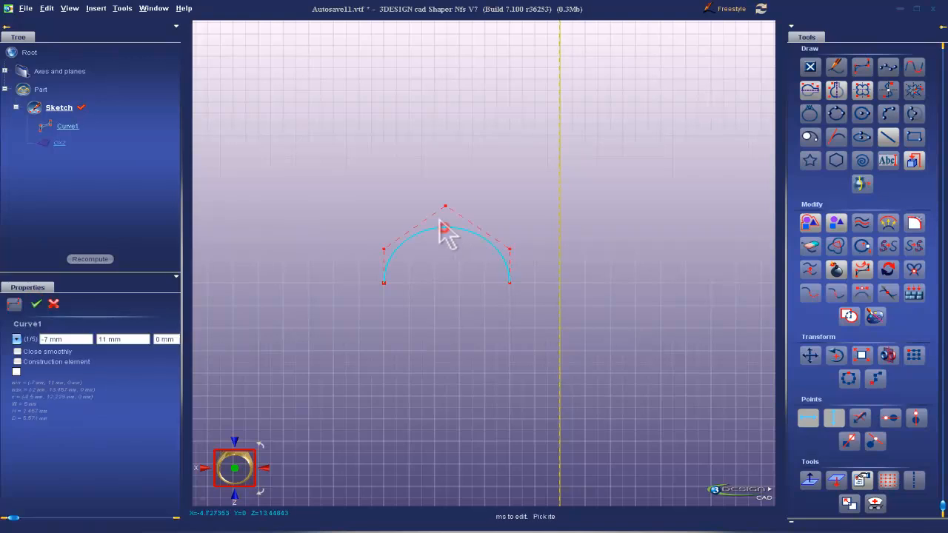
{"action": "mouse_move", "coordinate": [445, 207]}
{"action": "left_mouse_down"}
{"action": "mouse_move", "coordinate": [439, 172]}
{"action": "mouse_move", "coordinate": [437, 204]}
{"action": "left_mouse_up"}
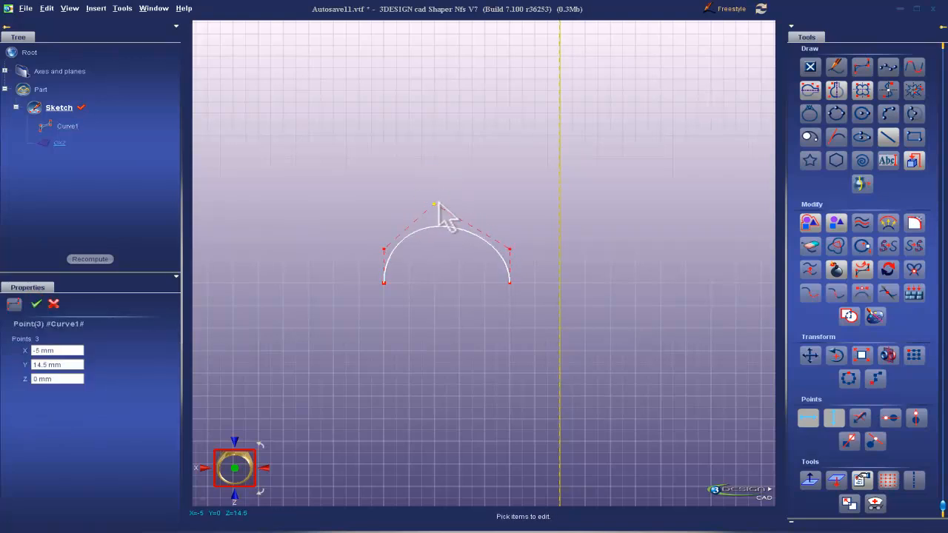
Turn off Snap onto grid and freely move the middle control point back near the arch's centre
{"action": "left_click", "coordinate": [887, 480]}
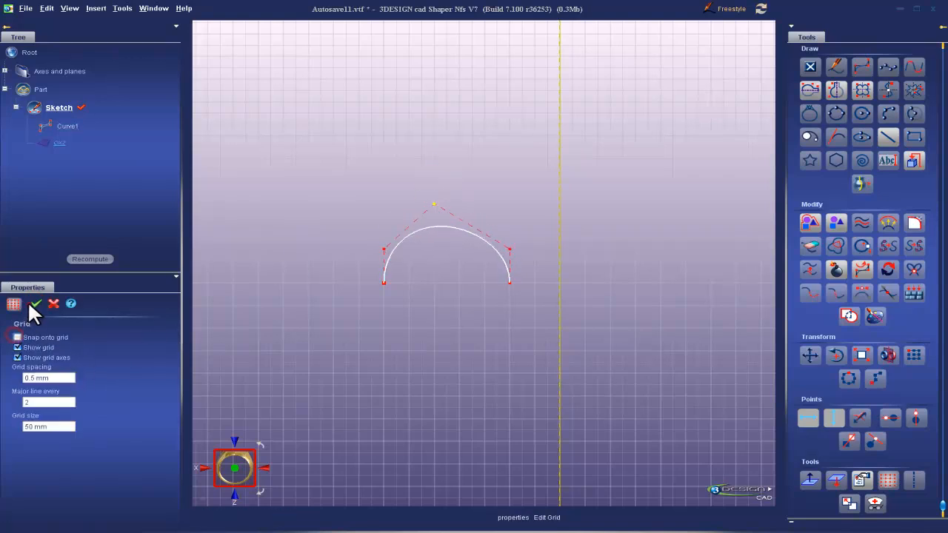
{"action": "left_click", "coordinate": [32, 302]}
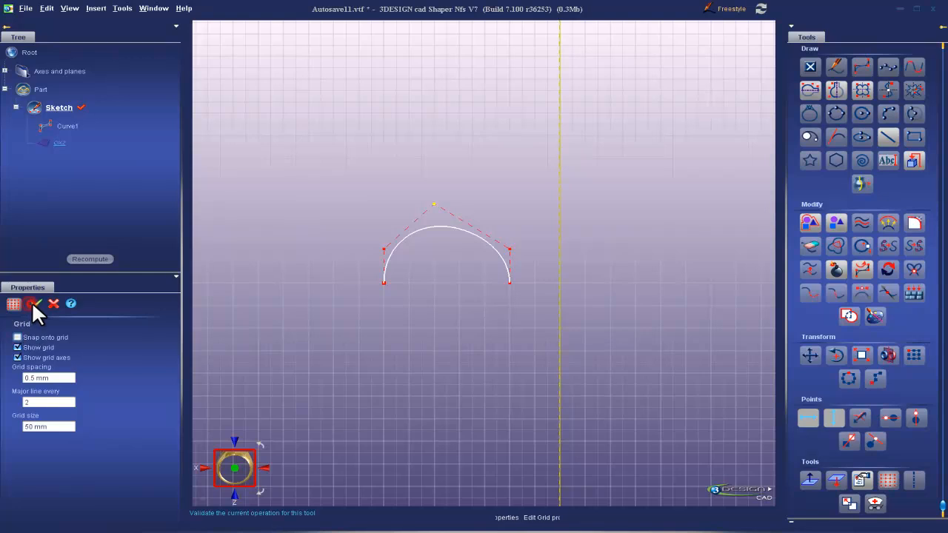
{"action": "mouse_move", "coordinate": [434, 205]}
{"action": "left_mouse_down"}
{"action": "mouse_move", "coordinate": [444, 218]}
{"action": "mouse_move", "coordinate": [482, 209]}
{"action": "mouse_move", "coordinate": [370, 207]}
{"action": "mouse_move", "coordinate": [461, 215]}
{"action": "mouse_move", "coordinate": [442, 205]}
{"action": "left_mouse_up"}
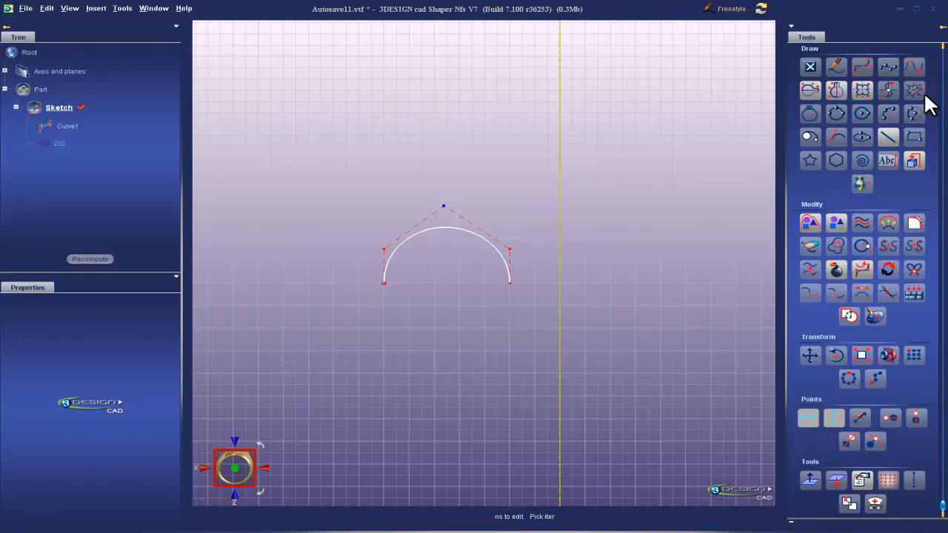
{"action": "scroll", "coordinate": [650, 330], "scroll_direction": "up", "scroll_amount": 5}
{"action": "scroll", "coordinate": [639, 323], "scroll_direction": "down", "scroll_amount": 2}
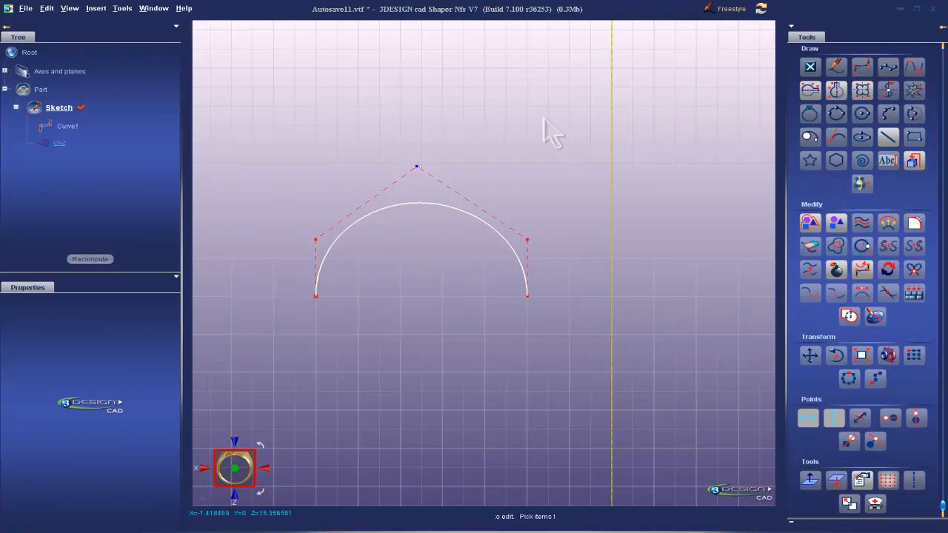
{"action": "scroll", "coordinate": [482, 322], "scroll_direction": "down", "scroll_amount": 2}
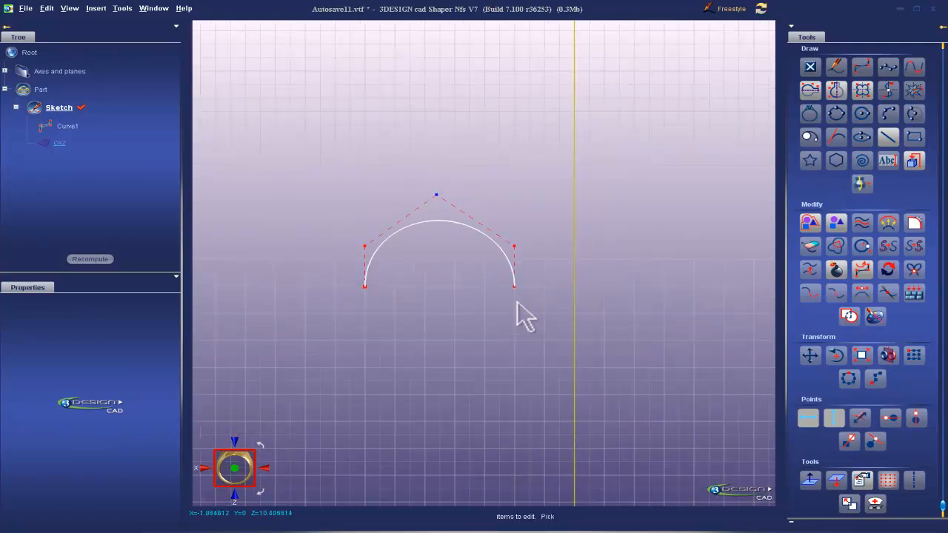
{"action": "scroll", "coordinate": [557, 196], "scroll_direction": "down", "scroll_amount": 2}
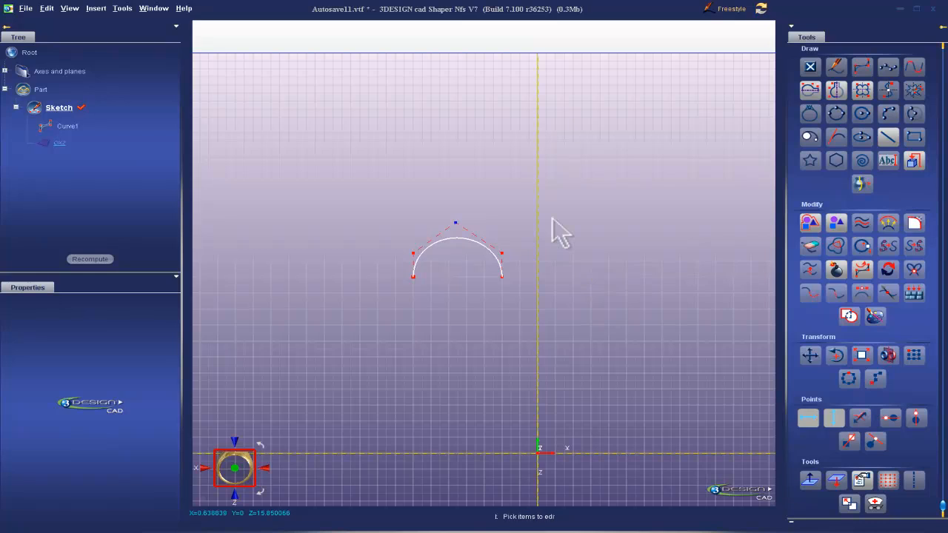
View the sketch commands and their shortcuts in the Customize dialog, and close it without changes
{"action": "left_click", "coordinate": [124, 9]}
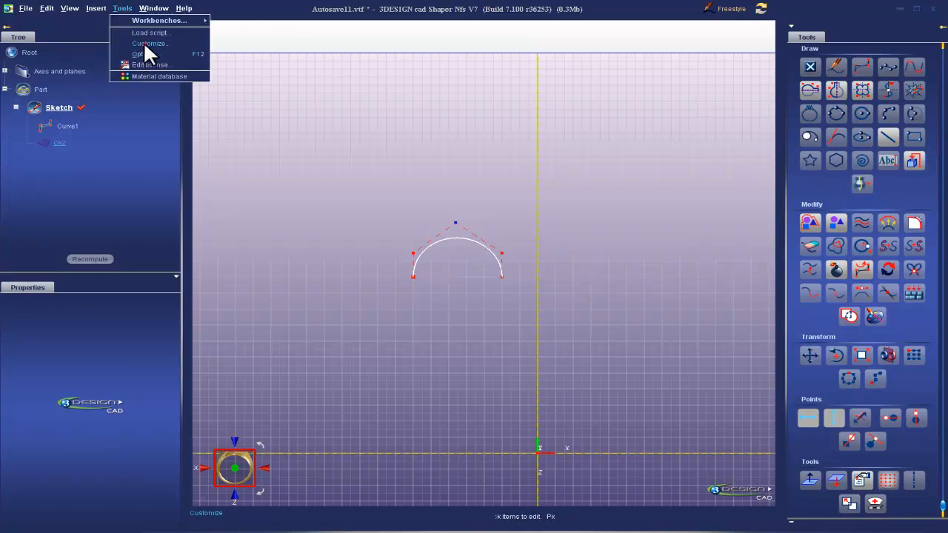
{"action": "left_click", "coordinate": [144, 44]}
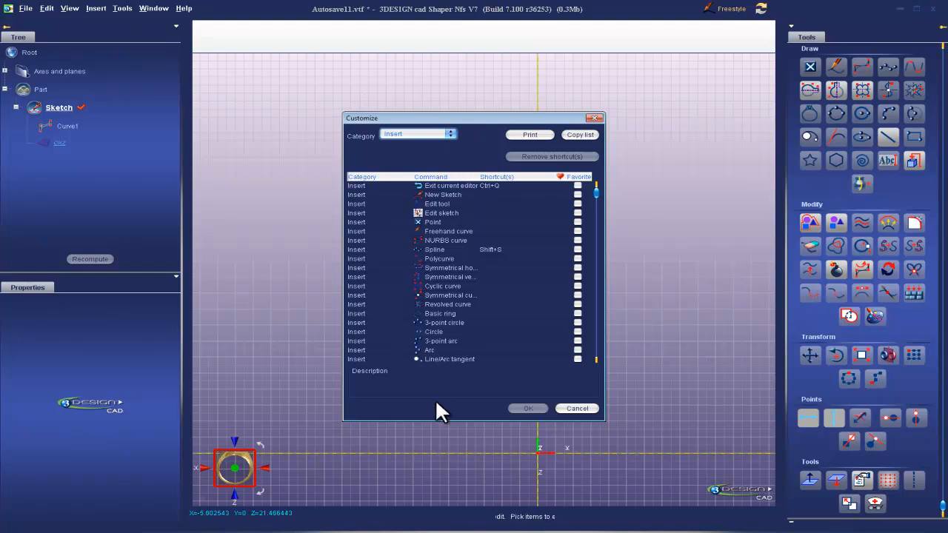
{"action": "left_click", "coordinate": [577, 408]}
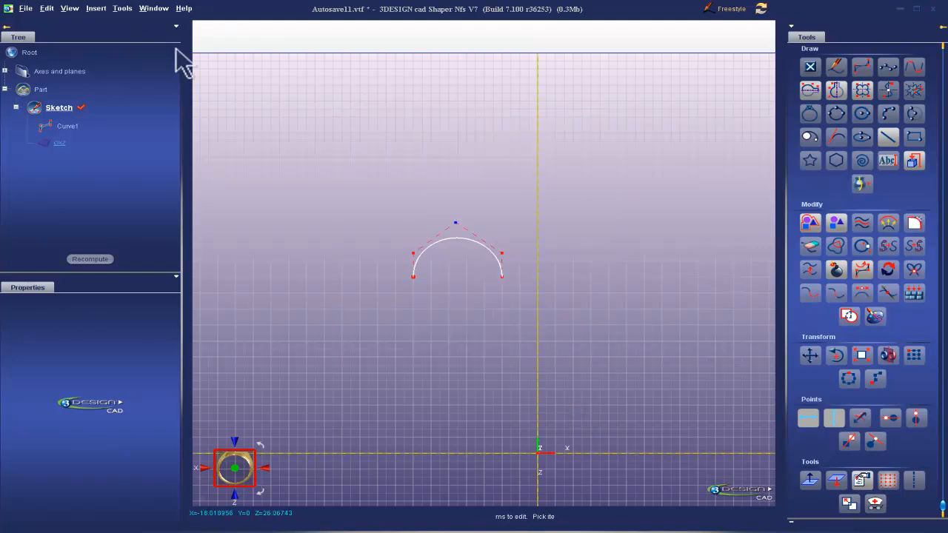
Leave the sketch for the Part level and review the Solid module's commands and shortcuts in the Customize dialog
{"action": "double_click", "coordinate": [40, 89]}
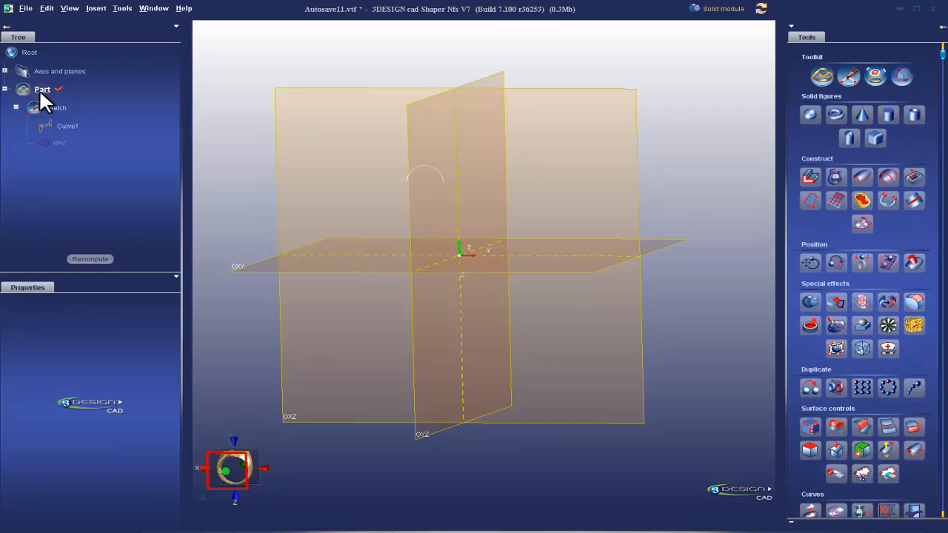
{"action": "left_click", "coordinate": [122, 8]}
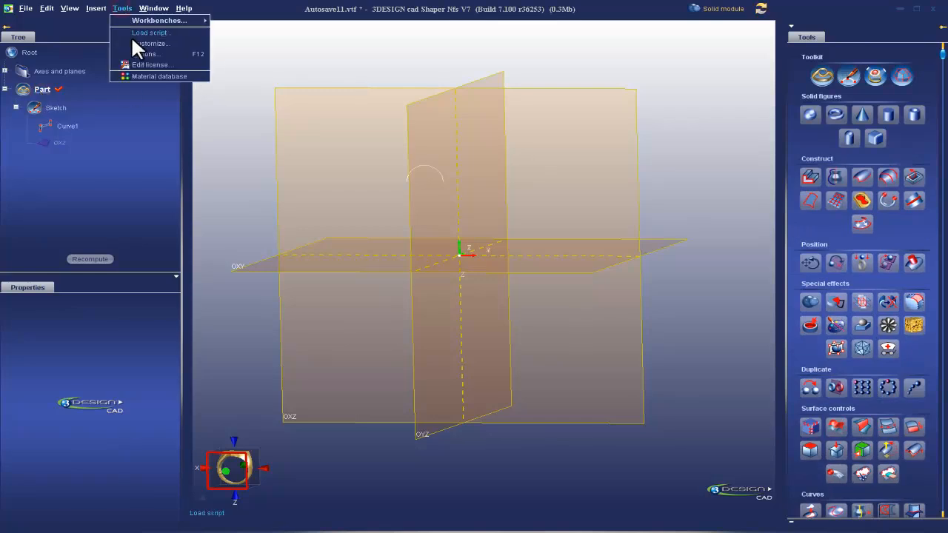
{"action": "left_click", "coordinate": [145, 45]}
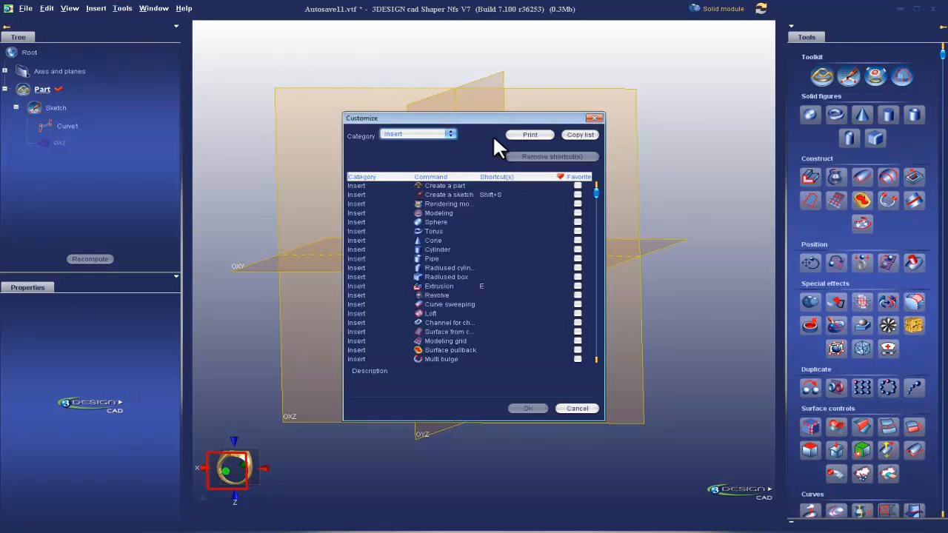
{"action": "scroll", "coordinate": [469, 275], "scroll_direction": "down", "scroll_amount": 4}
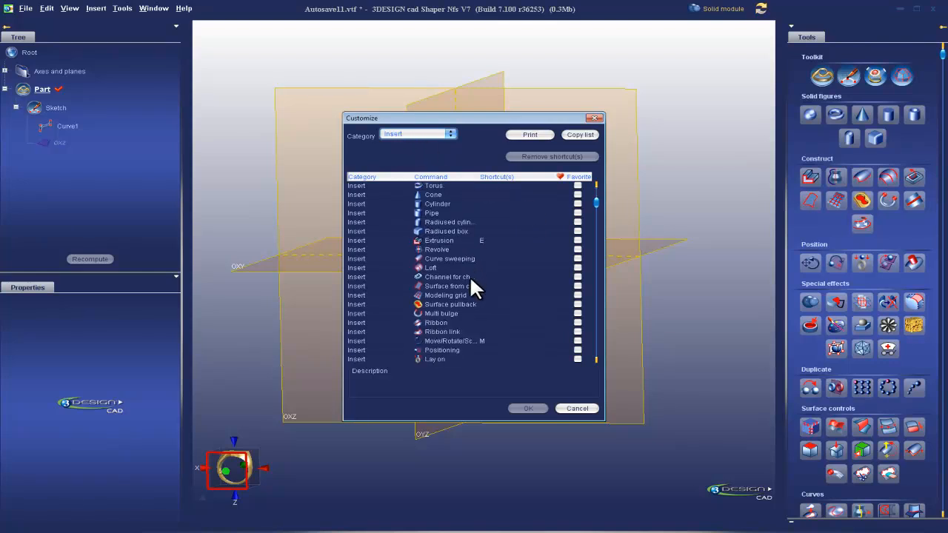
{"action": "scroll", "coordinate": [473, 276], "scroll_direction": "down", "scroll_amount": 4}
{"action": "left_click", "coordinate": [576, 409]}
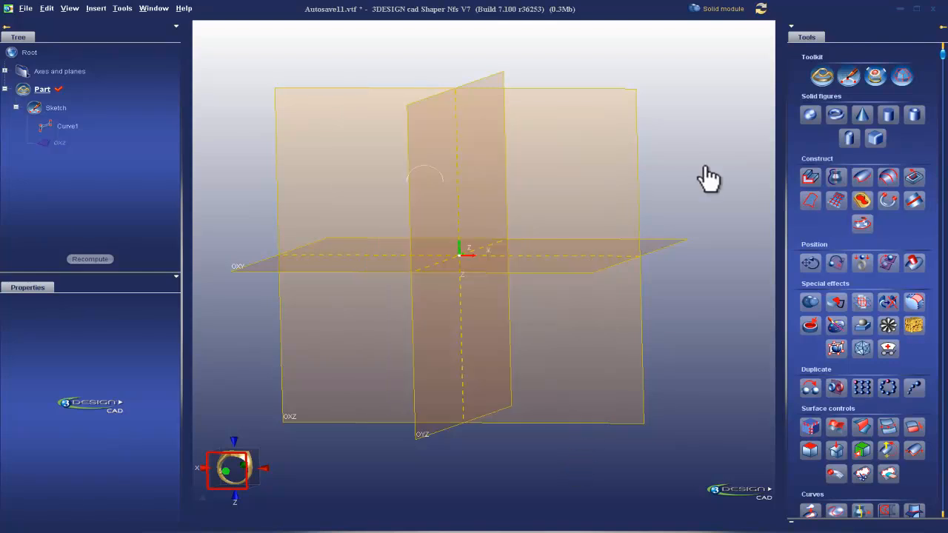
Switch to the Jeweler's bench workbench and display its command shortcuts in the Customize dialog
{"action": "left_click", "coordinate": [722, 9]}
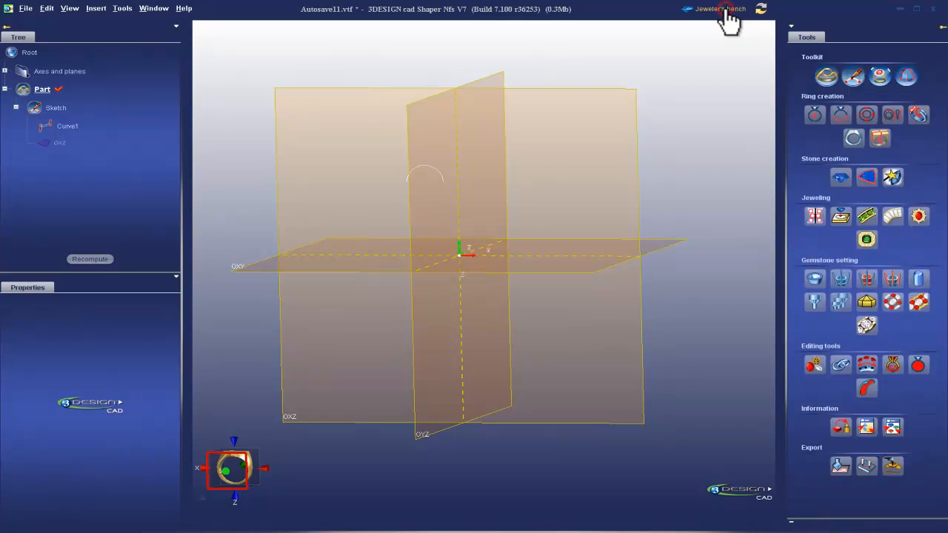
{"action": "left_click", "coordinate": [122, 9]}
{"action": "left_click", "coordinate": [145, 42]}
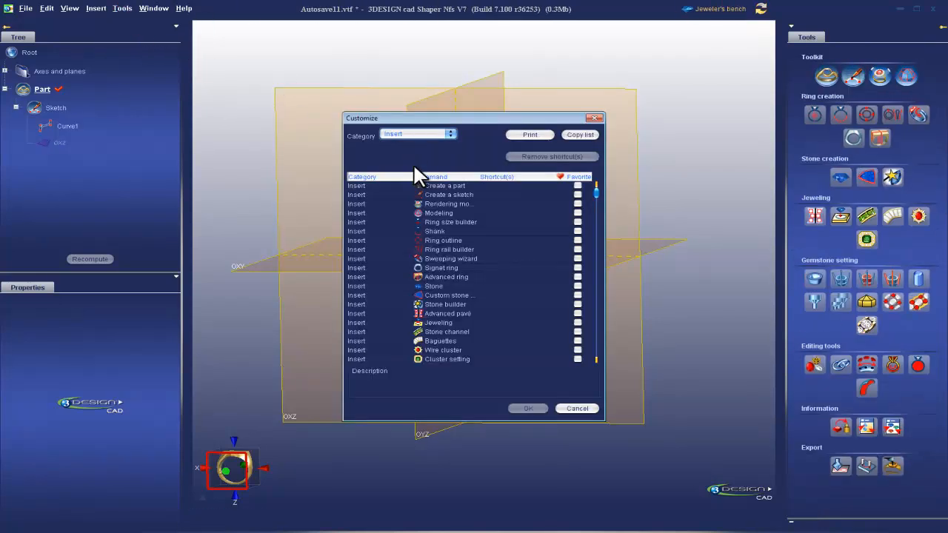